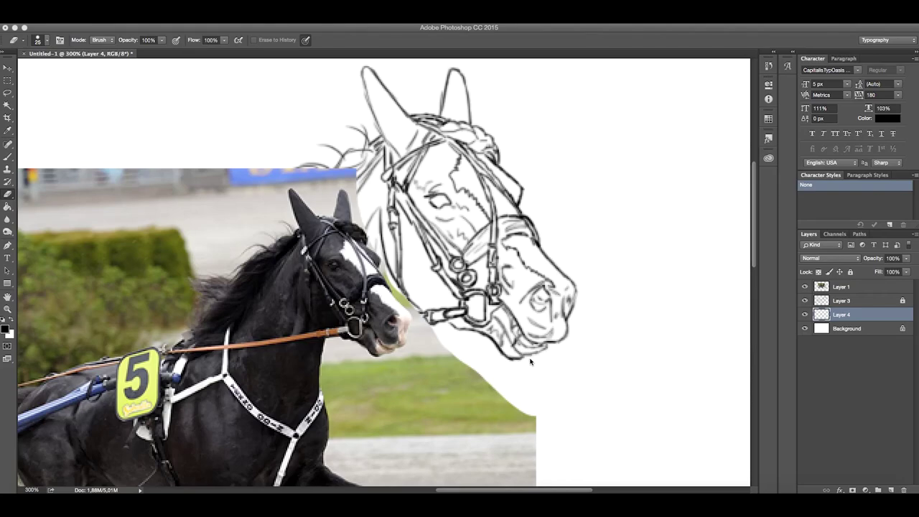
# Paint a large dark brown shape over the sketched horse head.
pyautogui.press('b')
pyautogui.rightClick(525, 291)
pyautogui.moveTo(545, 330)
pyautogui.mouseDown()
pyautogui.moveTo(473, 244)
pyautogui.moveTo(402, 180)
pyautogui.moveTo(373, 86)
pyautogui.moveTo(560, 338)
pyautogui.mouseUp()
pyautogui.hotkey('alt', '.')
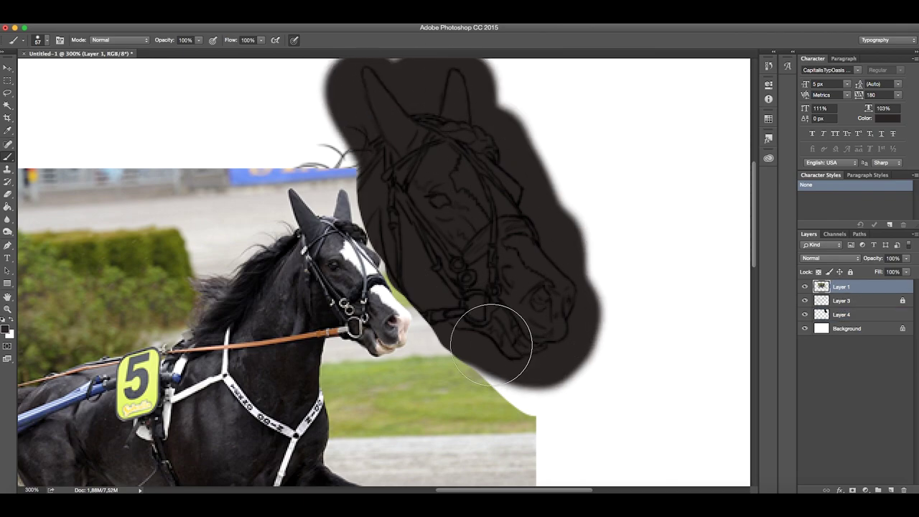
# Fill the white Background layer with black and return to painting on Layer 4.
pyautogui.hotkey('alt', '[')
pyautogui.hotkey('alt', '[')
pyautogui.hotkey('alt', '[')
pyautogui.press('d')
pyautogui.press('g')
pyautogui.click(405, 319)
pyautogui.hotkey('alt', ']')
pyautogui.press('b')
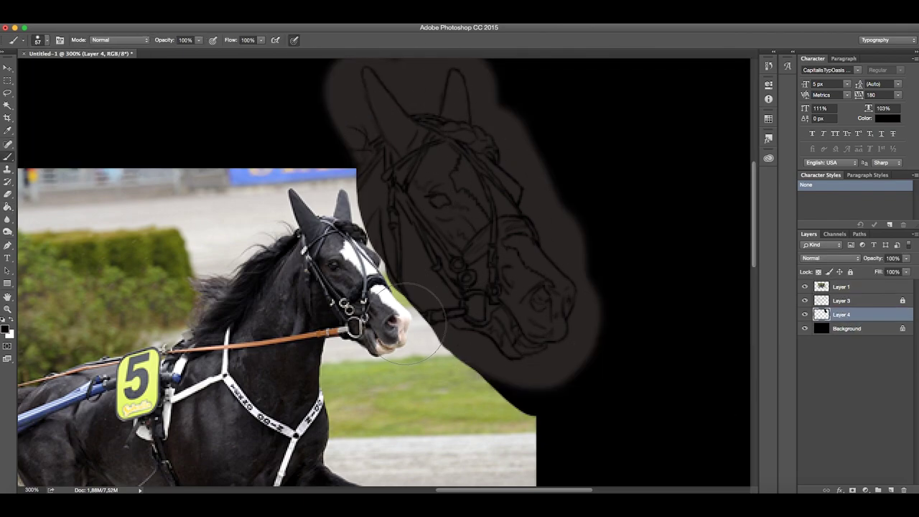
# Set the brush size to 3 and begin painting pale pink on the muzzle.
pyautogui.rightClick(433, 311)
pyautogui.rightClick(426, 344)
pyautogui.write('3')
pyautogui.press('Return')
pyautogui.scroll(2, 552, 302)
pyautogui.press('x')
pyautogui.moveTo(567, 316)
pyautogui.mouseDown()
pyautogui.moveTo(551, 309)
pyautogui.moveTo(574, 376)
pyautogui.moveTo(548, 300)
pyautogui.moveTo(546, 381)
pyautogui.moveTo(495, 391)
pyautogui.moveTo(529, 393)
pyautogui.moveTo(502, 413)
pyautogui.moveTo(571, 338)
pyautogui.mouseUp()
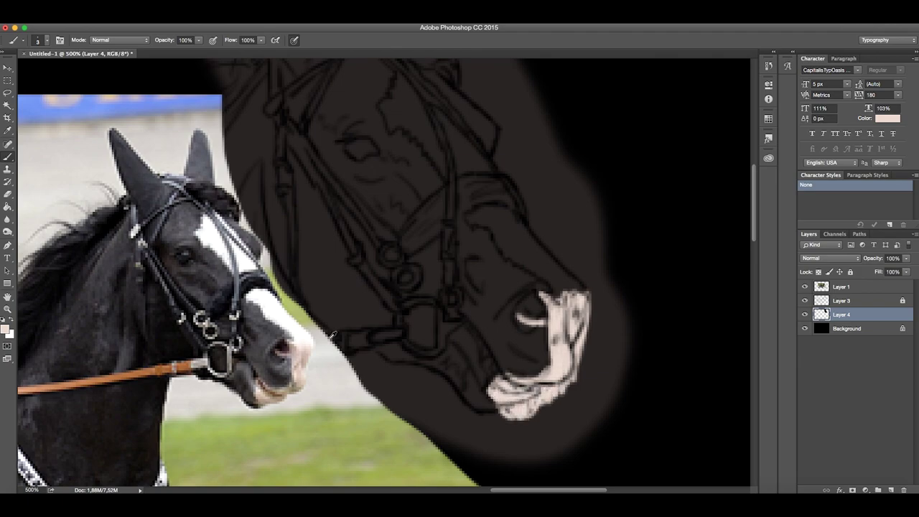
# Sample colours from the photo and paint the lower lip and upper muzzle.
pyautogui.keyDown('alt'); pyautogui.click(567, 298); pyautogui.keyUp('alt')
pyautogui.moveTo(567, 297)
pyautogui.mouseDown()
pyautogui.moveTo(575, 287)
pyautogui.moveTo(571, 297)
pyautogui.moveTo(543, 265)
pyautogui.mouseUp()
pyautogui.keyDown('alt'); pyautogui.click(574, 308); pyautogui.keyUp('alt')
pyautogui.keyDown('alt'); pyautogui.click(554, 318); pyautogui.keyUp('alt')
pyautogui.moveTo(465, 214)
pyautogui.mouseDown()
pyautogui.moveTo(585, 291)
pyautogui.moveTo(470, 209)
pyautogui.moveTo(517, 251)
pyautogui.mouseUp()
# Extend the white blaze from the forehead down the nose bridge.
pyautogui.moveTo(502, 216); pyautogui.dragTo(531, 265)
pyautogui.moveTo(399, 75)
pyautogui.mouseDown()
pyautogui.moveTo(446, 173)
pyautogui.moveTo(437, 208)
pyautogui.moveTo(484, 255)
pyautogui.moveTo(458, 185)
pyautogui.moveTo(478, 247)
pyautogui.mouseUp()
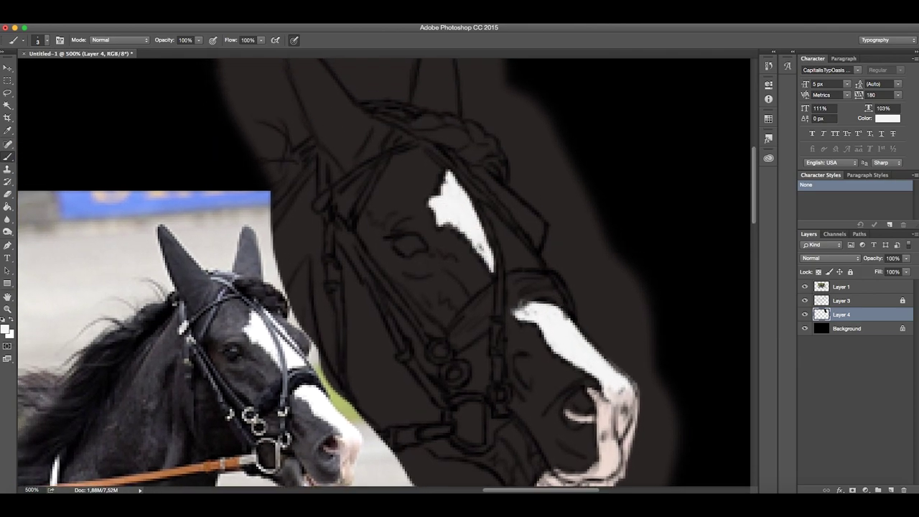
pyautogui.moveTo(488, 211); pyautogui.dragTo(528, 262)
pyautogui.moveTo(502, 229)
pyautogui.mouseDown()
pyautogui.moveTo(534, 267)
pyautogui.moveTo(495, 215)
pyautogui.mouseUp()
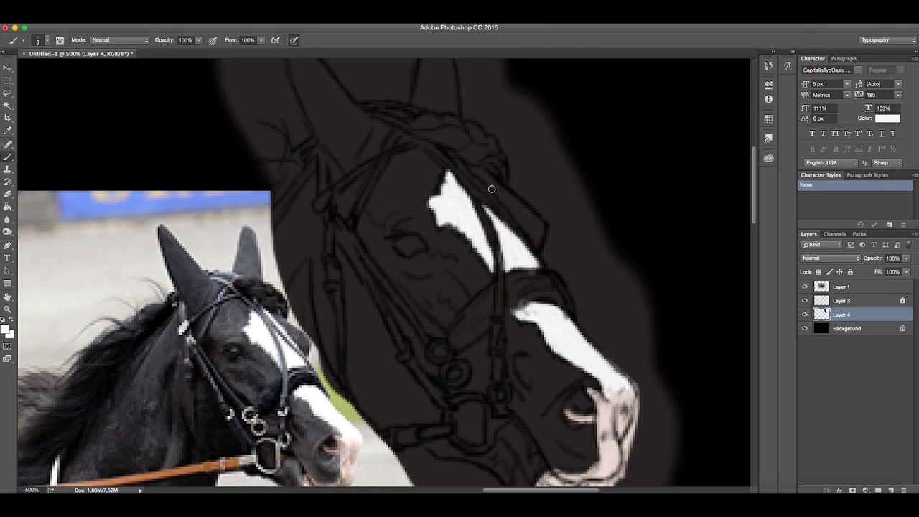
pyautogui.moveTo(471, 174); pyautogui.dragTo(521, 233)
# Add light paint on the muzzle, toggling the sketch layer to check it.
pyautogui.click(805, 300)
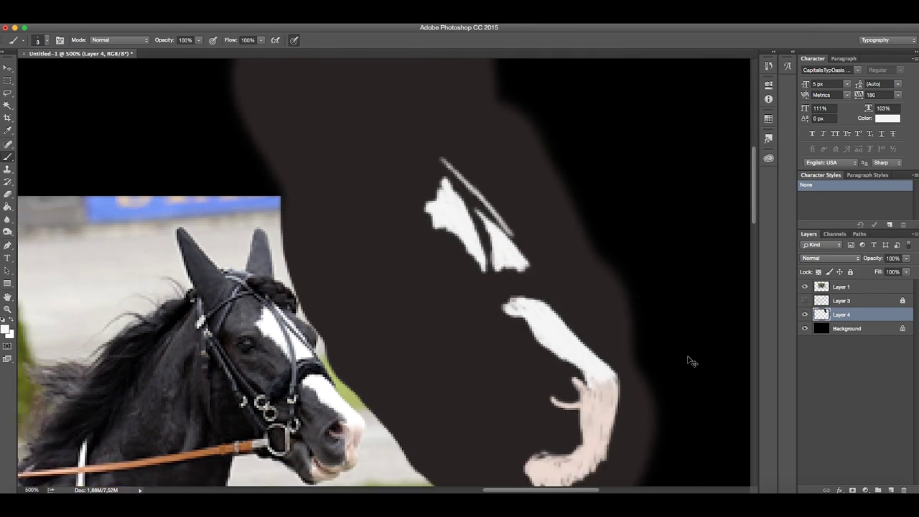
pyautogui.hotkey('ctrl', '-')
pyautogui.scroll(-5, 520, 295)
pyautogui.moveTo(520, 295); pyautogui.dragTo(327, 428)
pyautogui.click(805, 300)
pyautogui.moveTo(603, 298)
pyautogui.mouseDown()
pyautogui.moveTo(624, 305)
pyautogui.moveTo(592, 341)
pyautogui.moveTo(605, 356)
pyautogui.mouseUp()
pyautogui.click(805, 300)
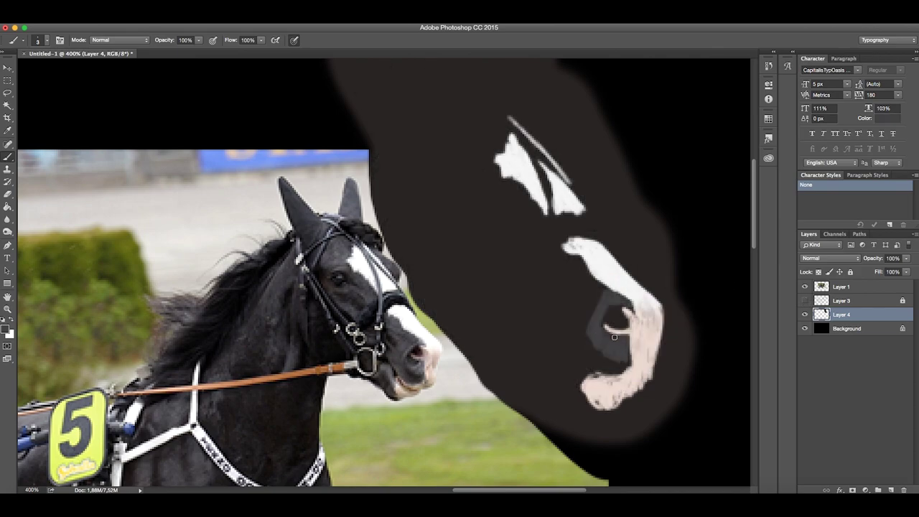
pyautogui.scroll(2, 589, 348)
pyautogui.hotkey('ctrl', '-')
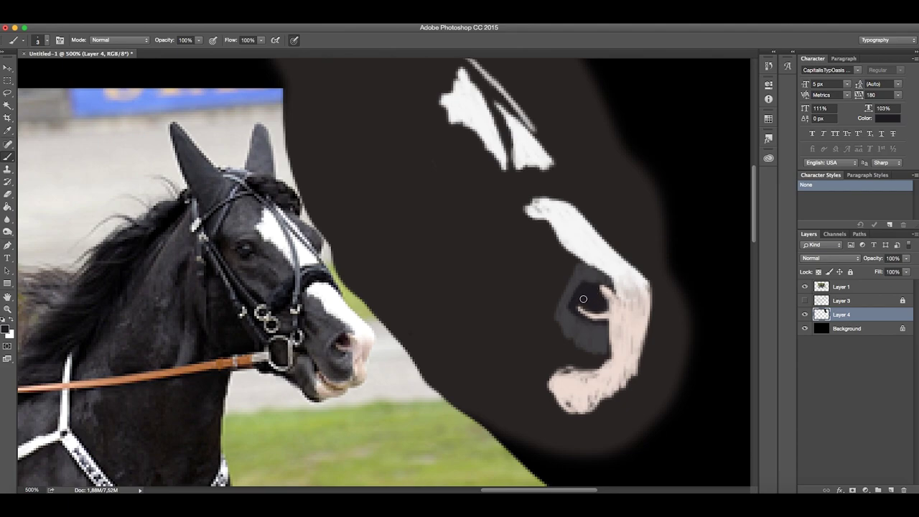
# Sample pinkish greys, dark greys and light pink around the nostril area.
pyautogui.keyDown('alt'); pyautogui.click(588, 297); pyautogui.keyUp('alt')
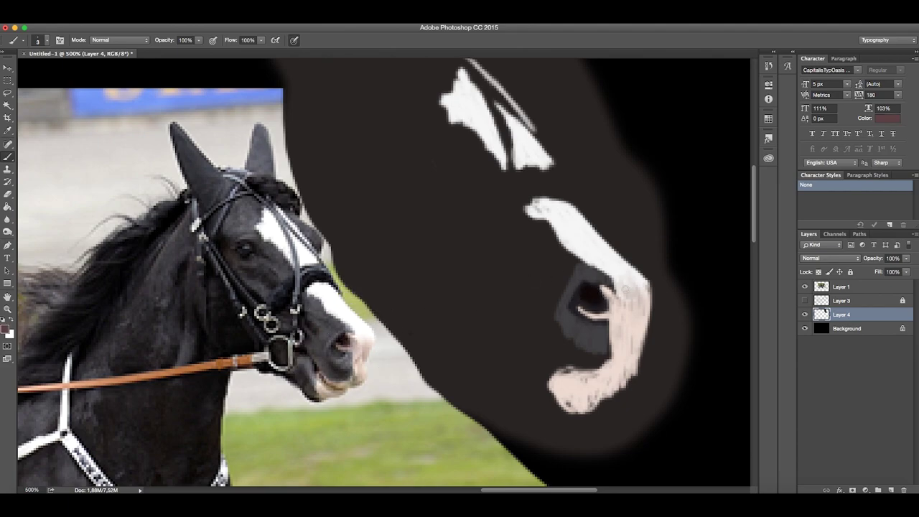
pyautogui.keyDown('alt'); pyautogui.click(589, 296); pyautogui.keyUp('alt')
pyautogui.keyDown('alt'); pyautogui.click(611, 301); pyautogui.keyUp('alt')
pyautogui.keyDown('alt'); pyautogui.click(580, 281); pyautogui.keyUp('alt')
pyautogui.click(805, 300)
pyautogui.click(805, 300)
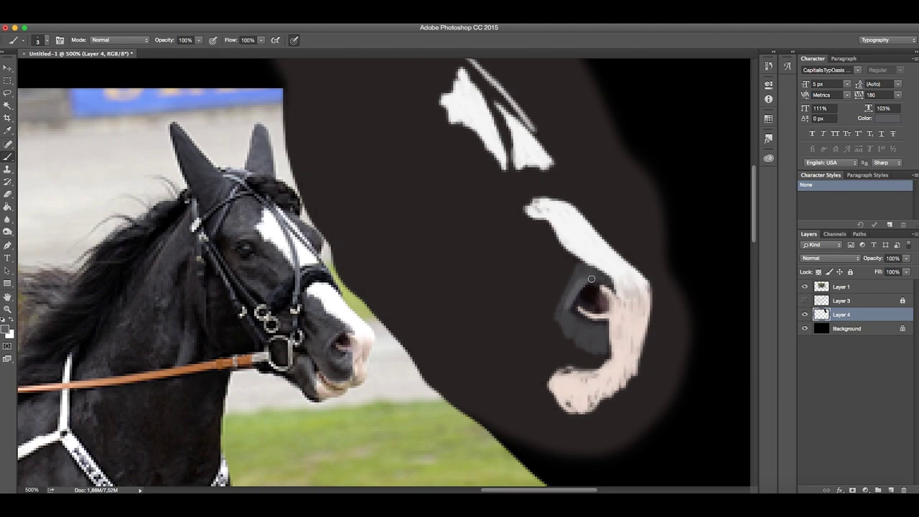
pyautogui.keyDown('alt'); pyautogui.click(356, 337); pyautogui.keyUp('alt')
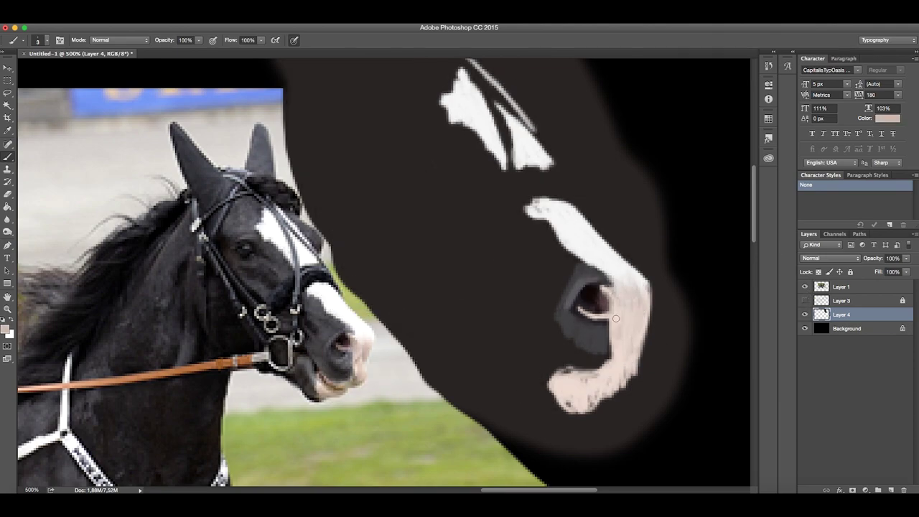
pyautogui.keyDown('alt'); pyautogui.click(586, 310); pyautogui.keyUp('alt')
pyautogui.keyDown('alt'); pyautogui.click(595, 293); pyautogui.keyUp('alt')
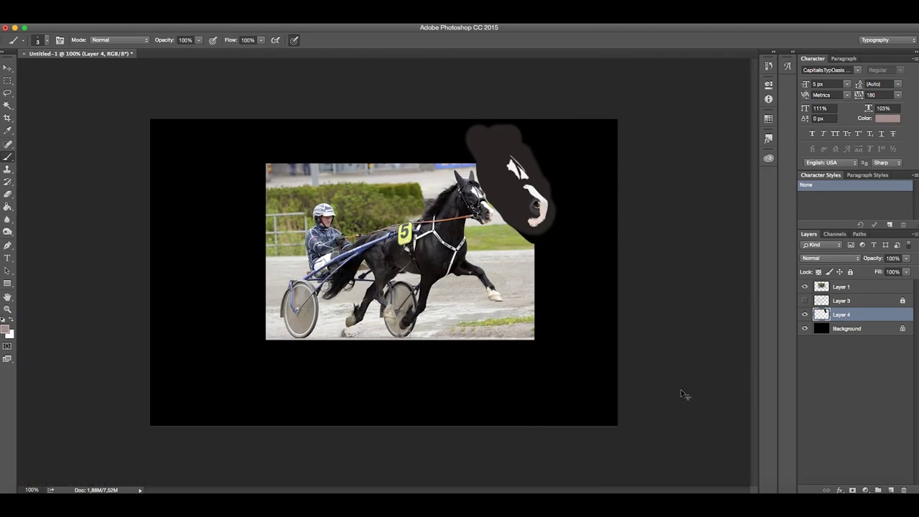
# Reframe the muzzle and shape the dark grey nostril with sampled tones.
pyautogui.moveTo(676, 389)
pyautogui.mouseDown()
pyautogui.moveTo(567, 291)
pyautogui.moveTo(571, 305)
pyautogui.mouseUp()
pyautogui.keyDown('alt'); pyautogui.click(567, 294); pyautogui.keyUp('alt')
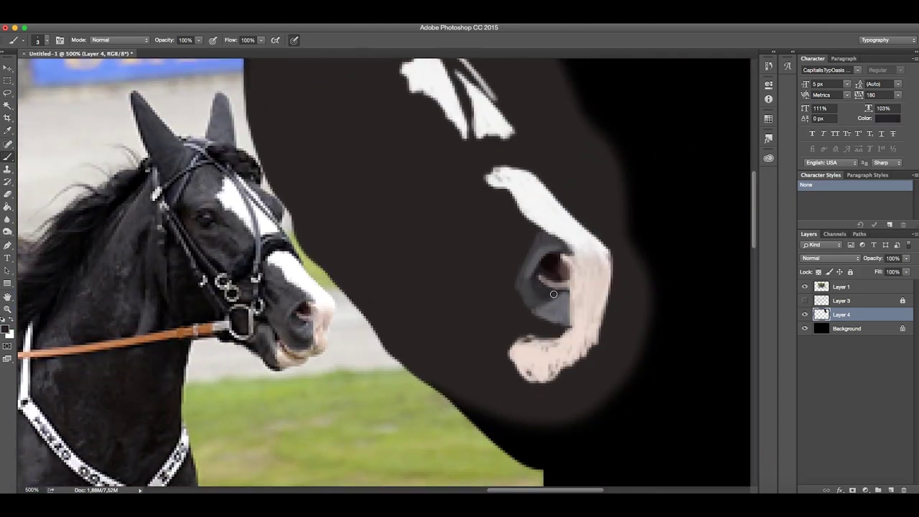
pyautogui.click(804, 300)
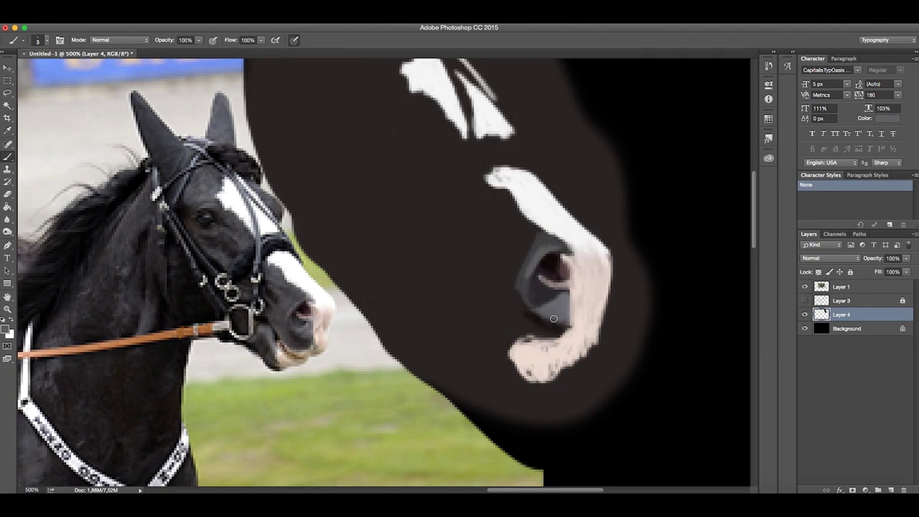
pyautogui.keyDown('alt'); pyautogui.click(528, 307); pyautogui.keyUp('alt')
pyautogui.hotkey('ctrl', '-')
pyautogui.hotkey('ctrl', '-')
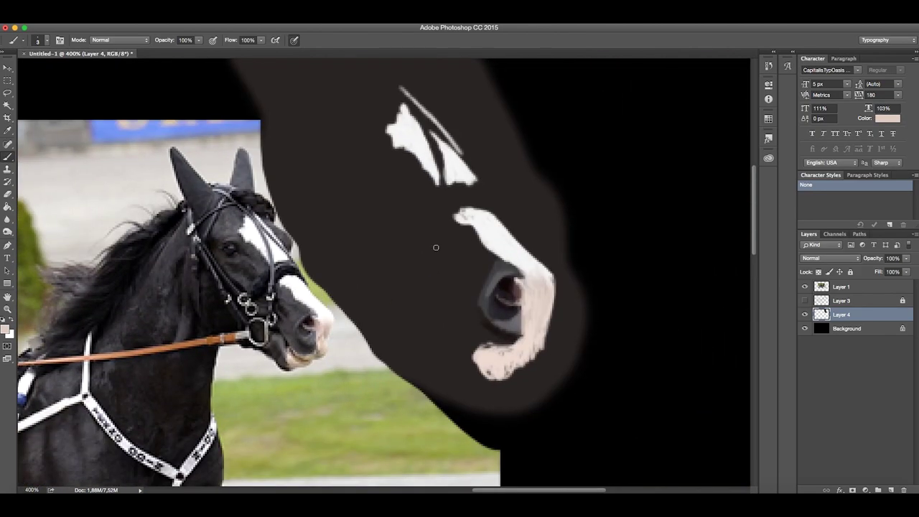
pyautogui.keyDown('alt'); pyautogui.click(535, 299); pyautogui.keyUp('alt')
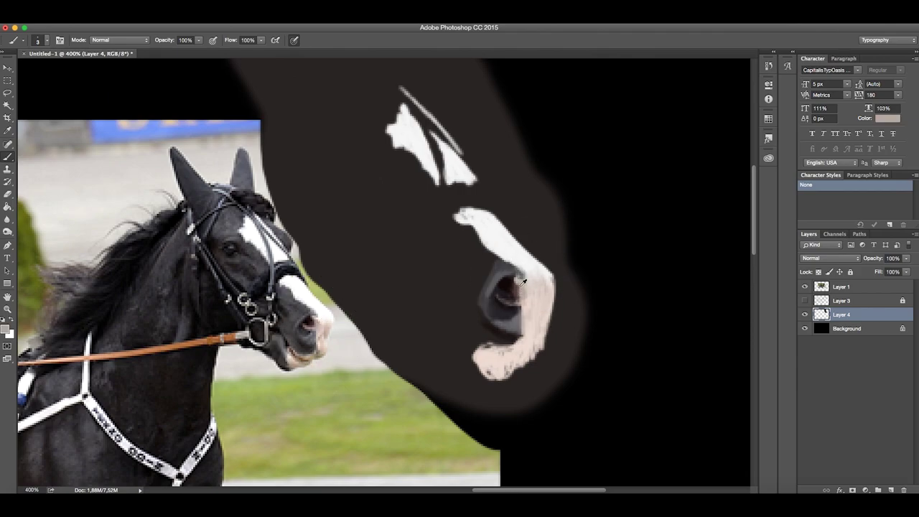
# Erase the glow beneath the muzzle with a size-4 eraser.
pyautogui.press('e')
pyautogui.moveTo(603, 337)
pyautogui.mouseDown()
pyautogui.moveTo(581, 293)
pyautogui.moveTo(557, 359)
pyautogui.moveTo(578, 342)
pyautogui.mouseUp()
pyautogui.rightClick(612, 342)
pyautogui.write('4')
pyautogui.press('Return')
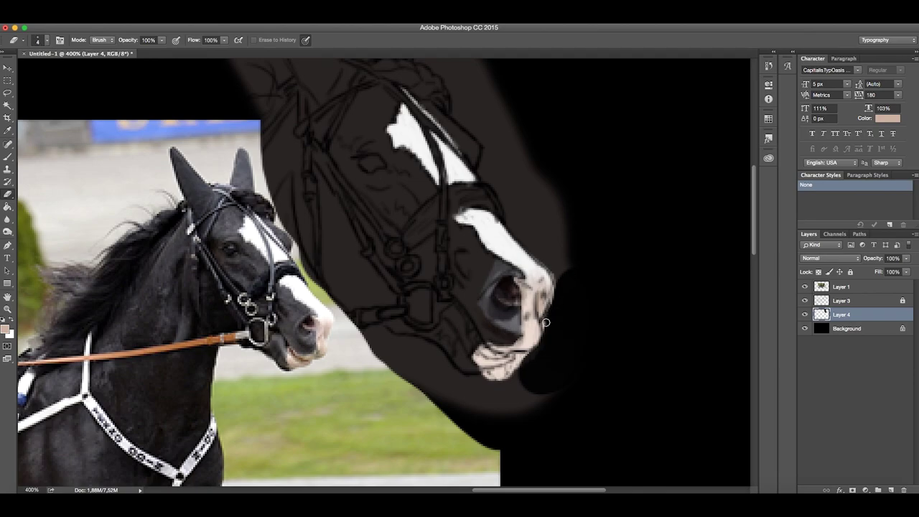
pyautogui.moveTo(539, 367)
pyautogui.mouseDown()
pyautogui.moveTo(495, 374)
pyautogui.moveTo(529, 357)
pyautogui.mouseUp()
# Zoom in on the muzzle and sample pink, near-black and tan tones.
pyautogui.press('b')
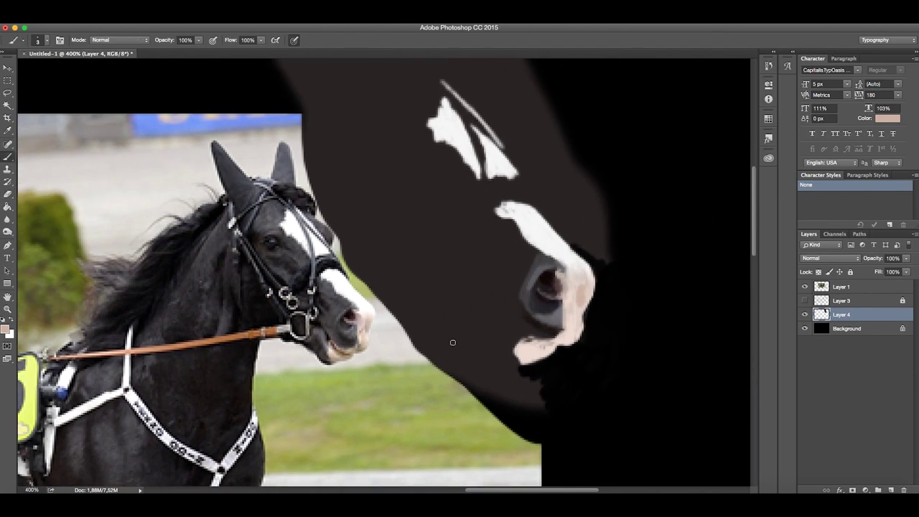
pyautogui.hotkey('ctrl', '+')
pyautogui.keyDown('alt'); pyautogui.click(636, 269); pyautogui.keyUp('alt')
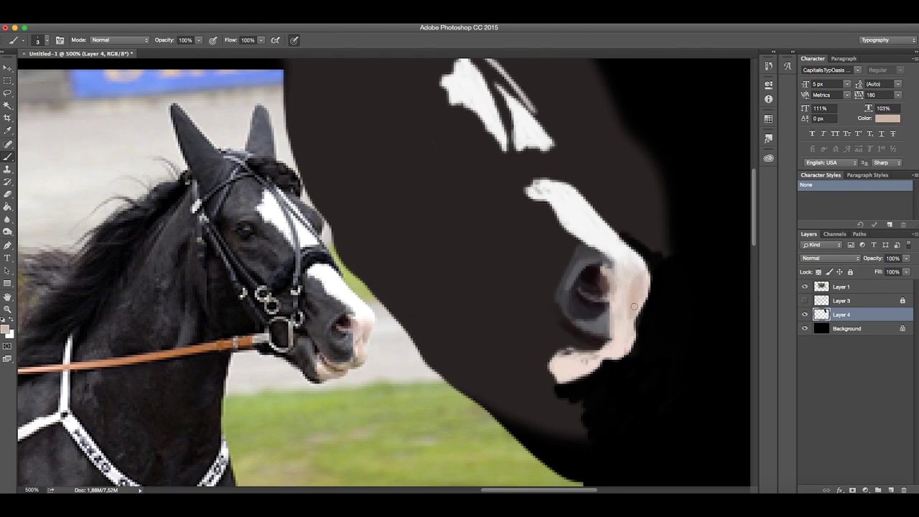
pyautogui.keyDown('alt'); pyautogui.click(620, 285); pyautogui.keyUp('alt')
pyautogui.keyDown('alt'); pyautogui.click(600, 270); pyautogui.keyUp('alt')
pyautogui.keyDown('alt'); pyautogui.click(602, 295); pyautogui.keyUp('alt')
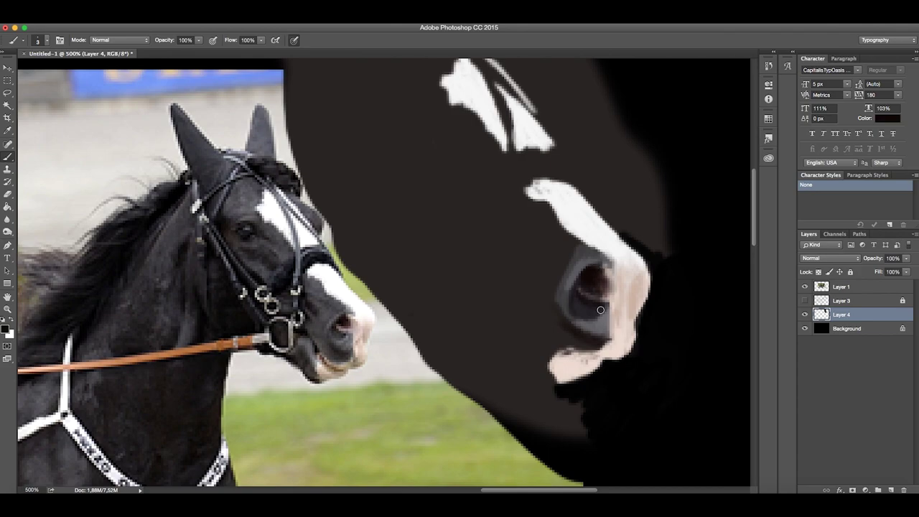
pyautogui.keyDown('alt'); pyautogui.click(619, 323); pyautogui.keyUp('alt')
pyautogui.keyDown('alt'); pyautogui.click(328, 339); pyautogui.keyUp('alt')
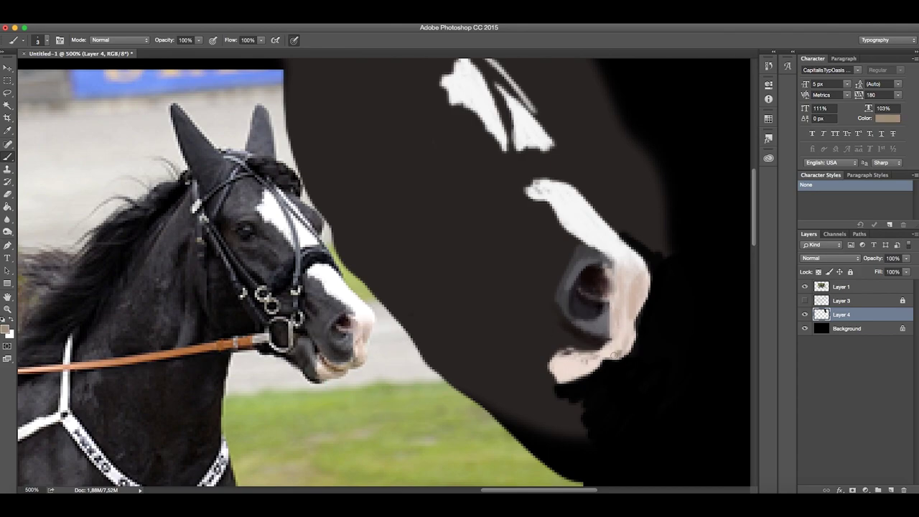
# Toggle the sketch lines and reframe the view on the horse's head.
pyautogui.click(805, 300)
pyautogui.keyDown('alt'); pyautogui.click(591, 343); pyautogui.keyUp('alt')
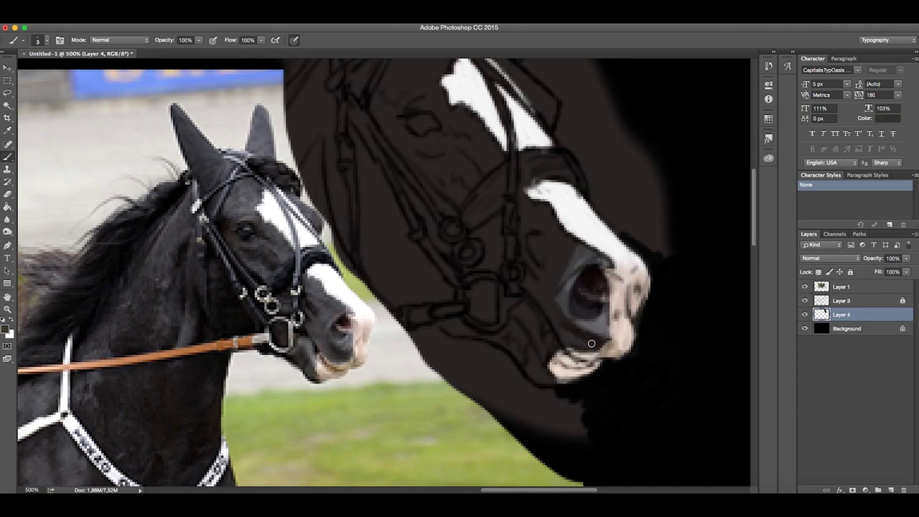
pyautogui.click(805, 300)
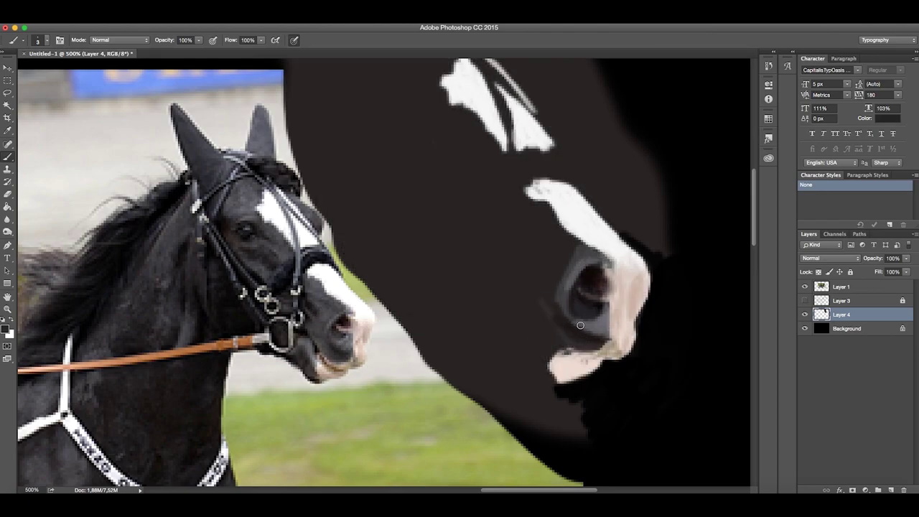
pyautogui.press('h')
pyautogui.moveTo(591, 379); pyautogui.dragTo(602, 264)
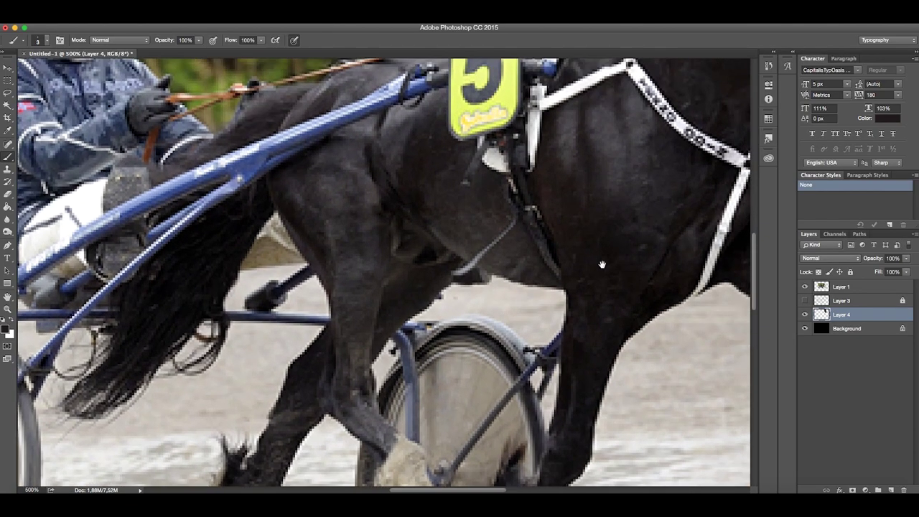
pyautogui.keyDown('alt'); pyautogui.click(360, 323); pyautogui.keyUp('alt')
# Sample dark greys and black, and shade the area left of the nostril.
pyautogui.keyDown('alt'); pyautogui.click(614, 287); pyautogui.keyUp('alt')
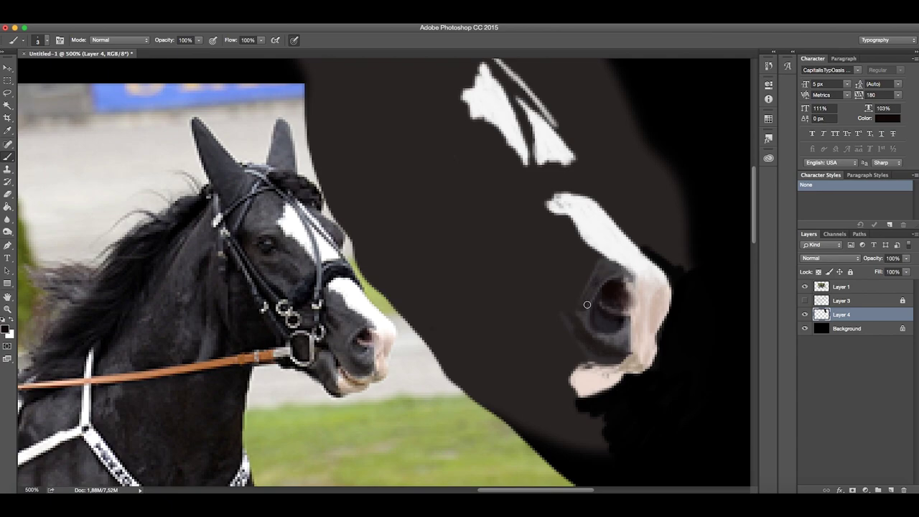
pyautogui.keyDown('alt'); pyautogui.click(587, 305); pyautogui.keyUp('alt')
pyautogui.keyDown('alt'); pyautogui.click(604, 318); pyautogui.keyUp('alt')
pyautogui.keyDown('alt'); pyautogui.click(572, 320); pyautogui.keyUp('alt')
pyautogui.moveTo(583, 319); pyautogui.dragTo(599, 341)
# Show the sketch and sample brown, black and light pink from the reference.
pyautogui.click(804, 300)
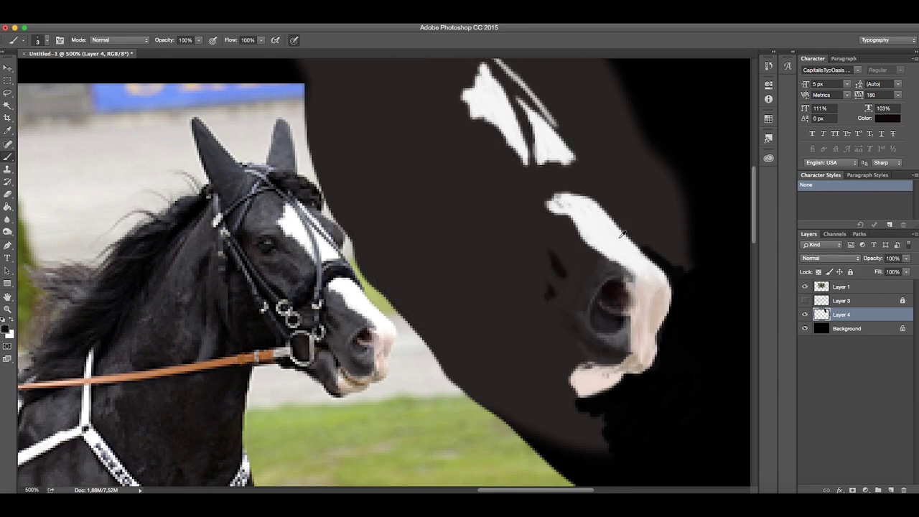
pyautogui.keyDown('alt'); pyautogui.click(340, 373); pyautogui.keyUp('alt')
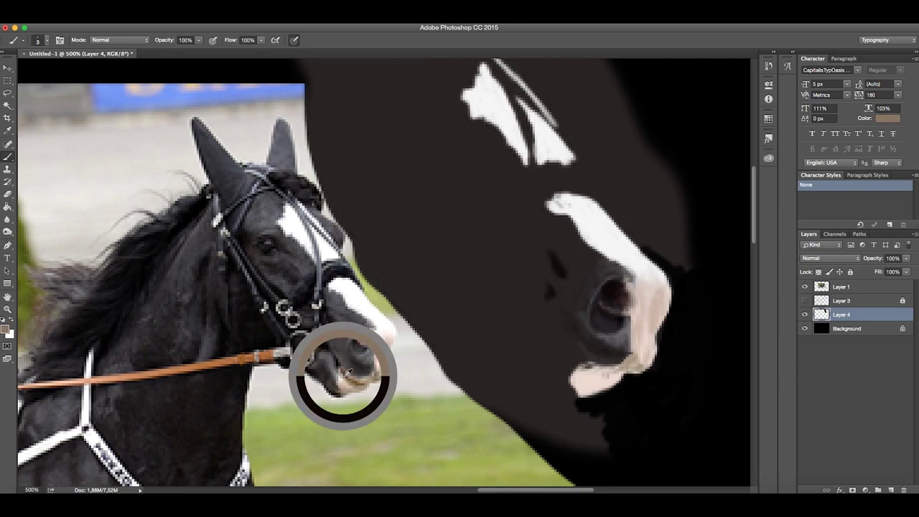
pyautogui.keyDown('alt'); pyautogui.click(614, 298); pyautogui.keyUp('alt')
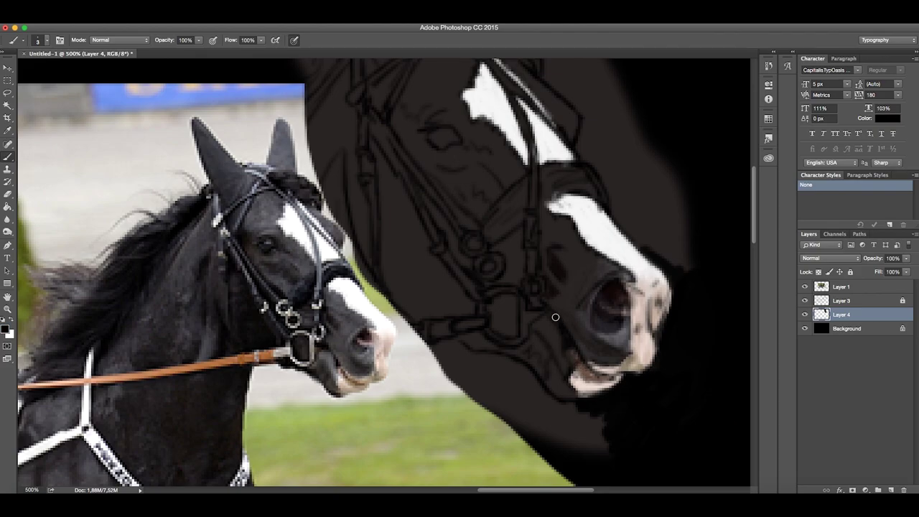
pyautogui.keyDown('alt'); pyautogui.click(573, 350); pyautogui.keyUp('alt')
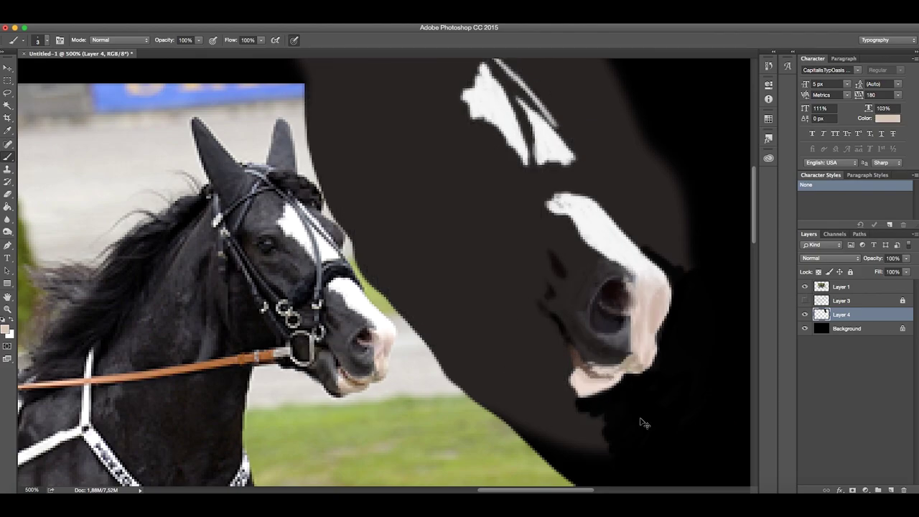
# Toggle the sketch and sample dark muzzle, light pink and blaze white colours.
pyautogui.scroll(-5, 644, 423)
pyautogui.scroll(4, 533, 359)
pyautogui.click(805, 300)
pyautogui.keyDown('alt'); pyautogui.click(533, 359); pyautogui.keyUp('alt')
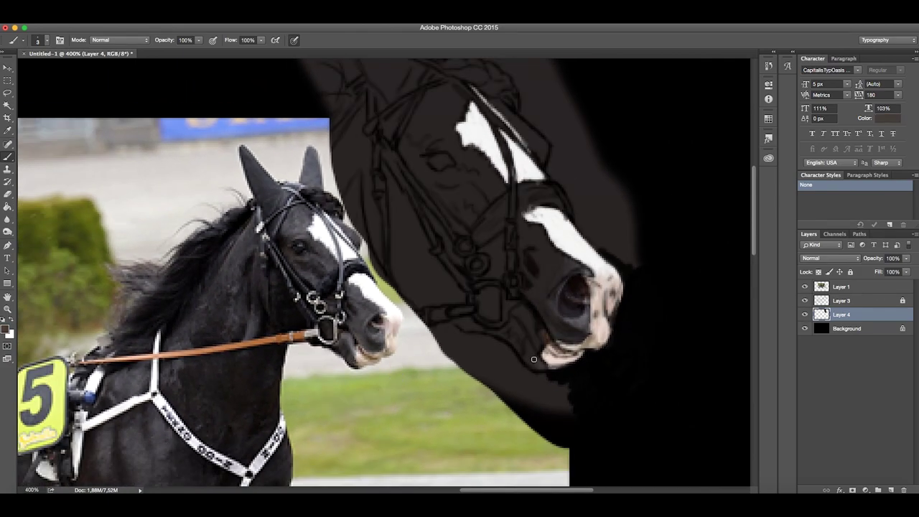
pyautogui.click(804, 300)
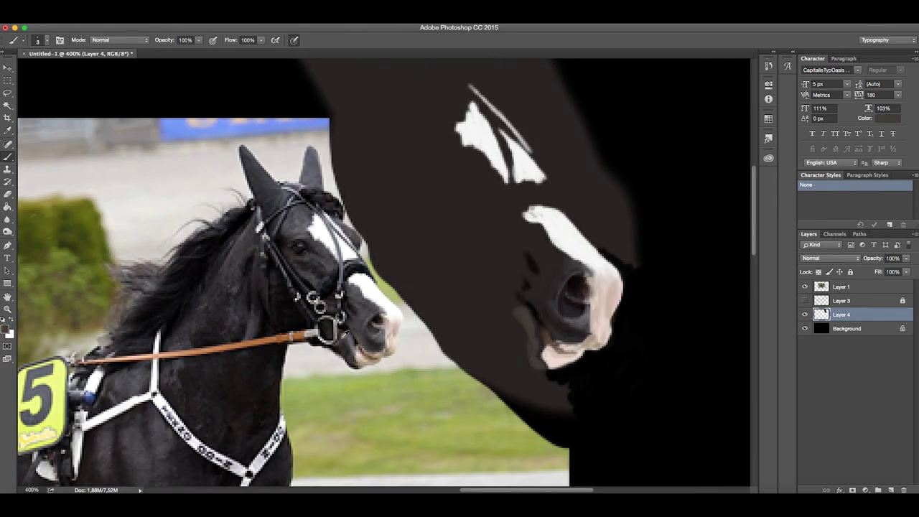
pyautogui.keyDown('alt'); pyautogui.click(544, 332); pyautogui.keyUp('alt')
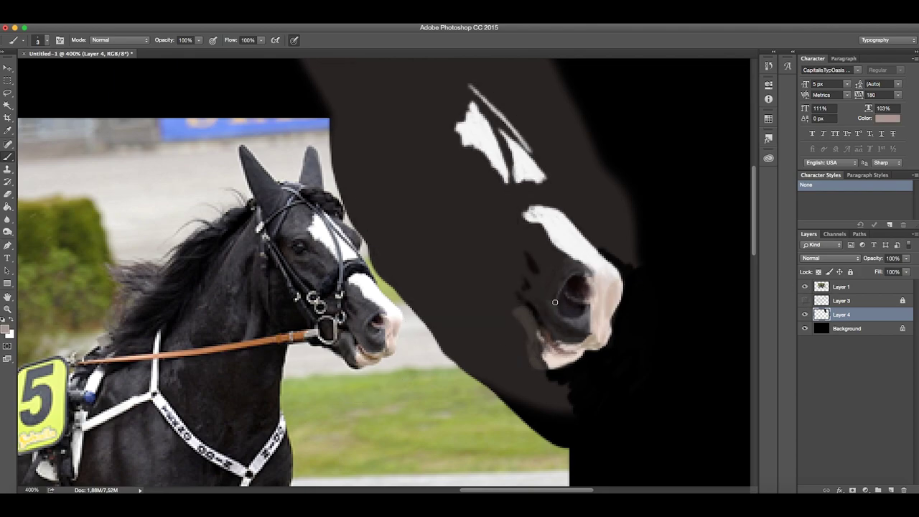
pyautogui.keyDown('alt'); pyautogui.click(594, 344); pyautogui.keyUp('alt')
pyautogui.keyDown('alt'); pyautogui.click(543, 331); pyautogui.keyUp('alt')
pyautogui.keyDown('alt'); pyautogui.click(579, 351); pyautogui.keyUp('alt')
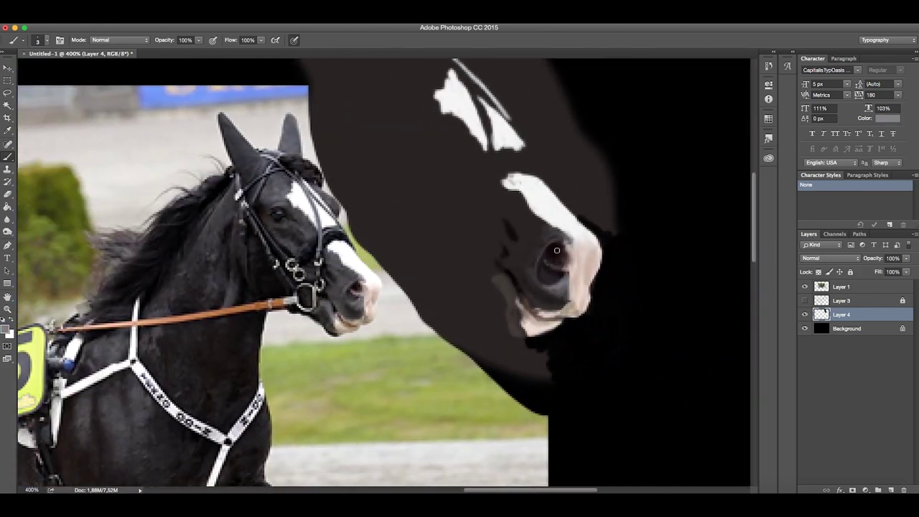
pyautogui.keyDown('alt'); pyautogui.click(545, 248); pyautogui.keyUp('alt')
# Paint a dark stroke along the mouth and sample lighter mouth tones.
pyautogui.moveTo(593, 406); pyautogui.dragTo(576, 337)
pyautogui.click(805, 300)
pyautogui.keyDown('alt'); pyautogui.click(596, 285); pyautogui.keyUp('alt')
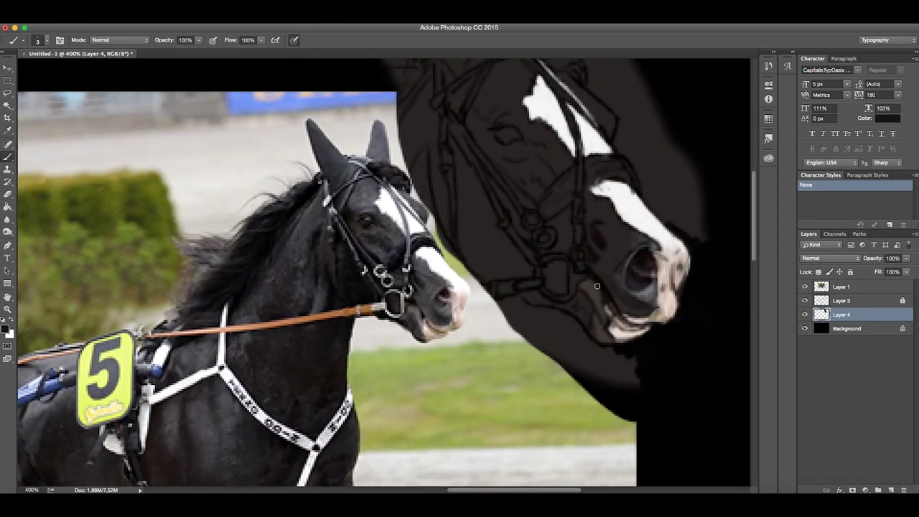
pyautogui.moveTo(579, 292); pyautogui.dragTo(577, 315)
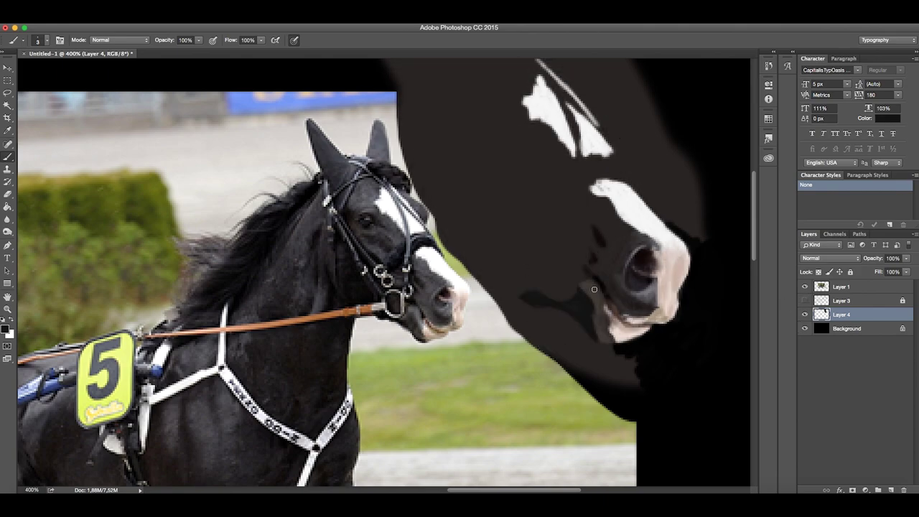
pyautogui.keyDown('alt'); pyautogui.click(597, 308); pyautogui.keyUp('alt')
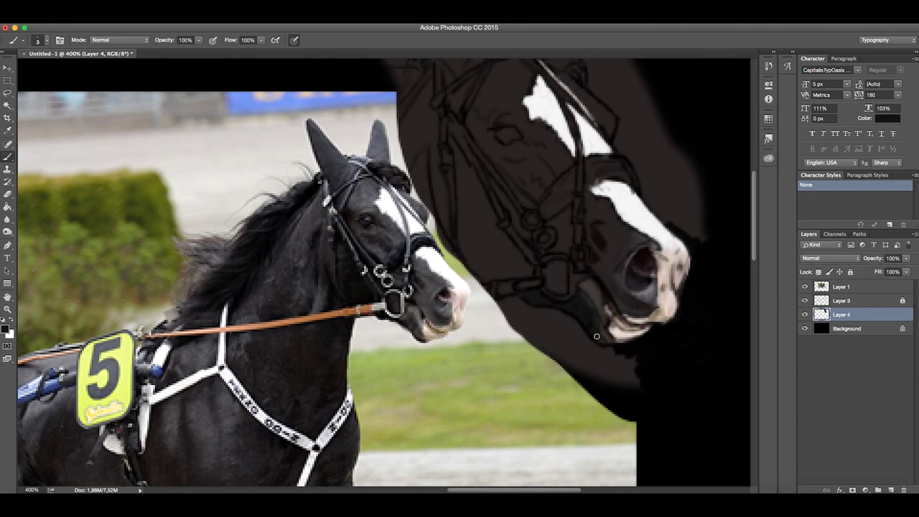
pyautogui.keyDown('alt'); pyautogui.click(590, 294); pyautogui.keyUp('alt')
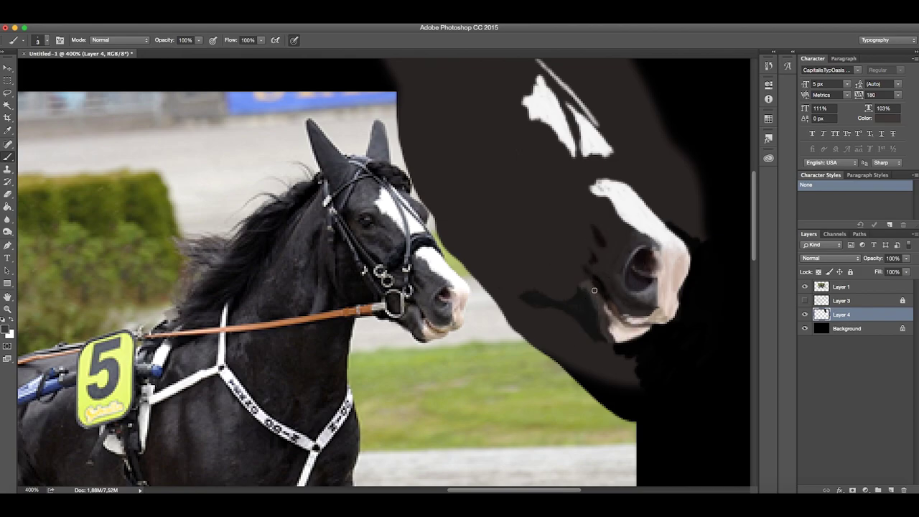
pyautogui.keyDown('alt'); pyautogui.click(602, 282); pyautogui.keyUp('alt')
# Zoom in closer on the head and sample the photo horse's muzzle colour.
pyautogui.scroll(-3, 601, 282)
pyautogui.scroll(2, 574, 323)
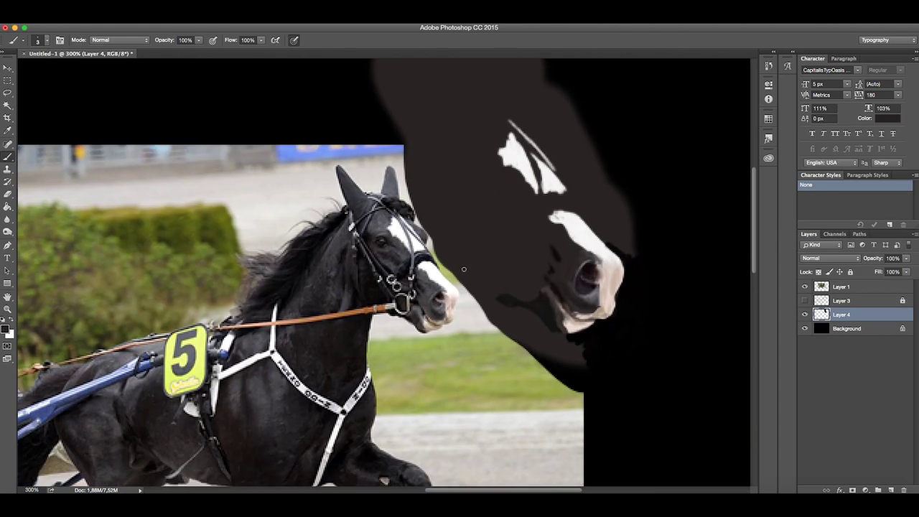
pyautogui.press('super+equal')
pyautogui.press('super+equal')
pyautogui.keyDown('alt'); pyautogui.click(419, 302); pyautogui.keyUp('alt')
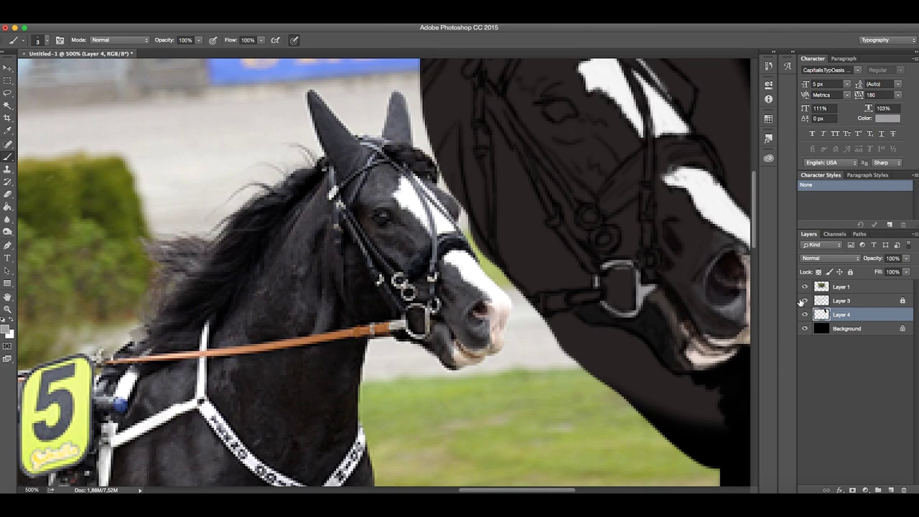
pyautogui.scroll(-5, 640, 338)
pyautogui.scroll(5, 640, 338)
# Paint a light grey bit ring with an orange rein dab beside the mouth.
pyautogui.keyDown('alt'); pyautogui.click(369, 297); pyautogui.keyUp('alt')
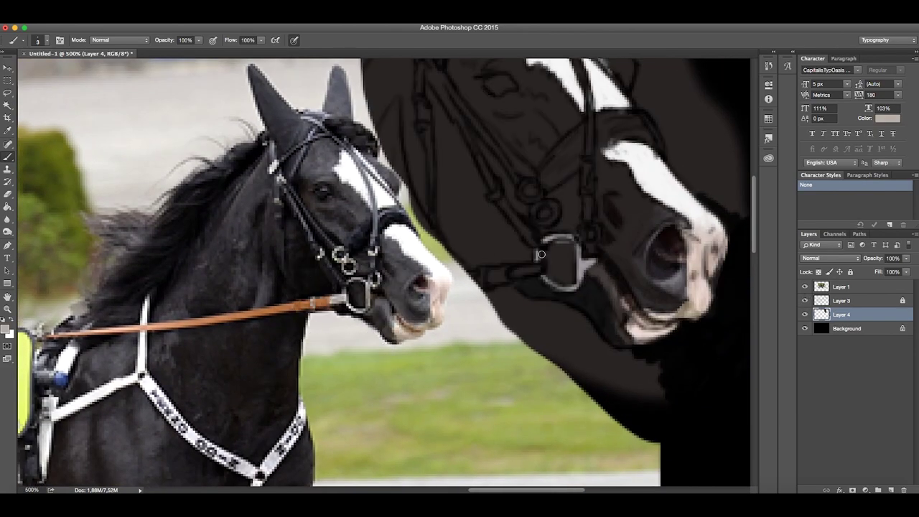
pyautogui.moveTo(540, 254)
pyautogui.mouseDown()
pyautogui.moveTo(532, 274)
pyautogui.moveTo(494, 272)
pyautogui.moveTo(567, 354)
pyautogui.mouseUp()
pyautogui.keyDown('alt'); pyautogui.click(308, 306); pyautogui.keyUp('alt')
pyautogui.click(803, 300)
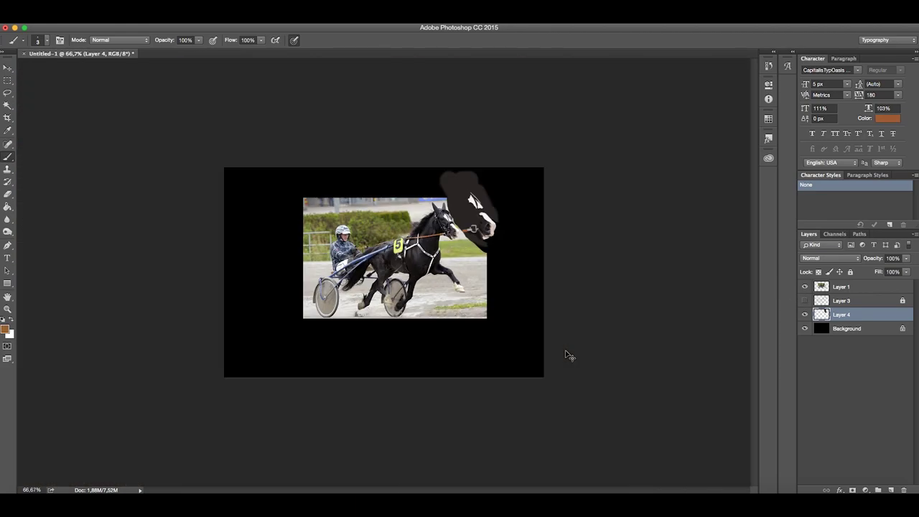
# Darken the inside of the grey buckle with near-black, checking it against the sketch line-art.
pyautogui.keyDown('alt'); pyautogui.click(458, 292); pyautogui.keyUp('alt')
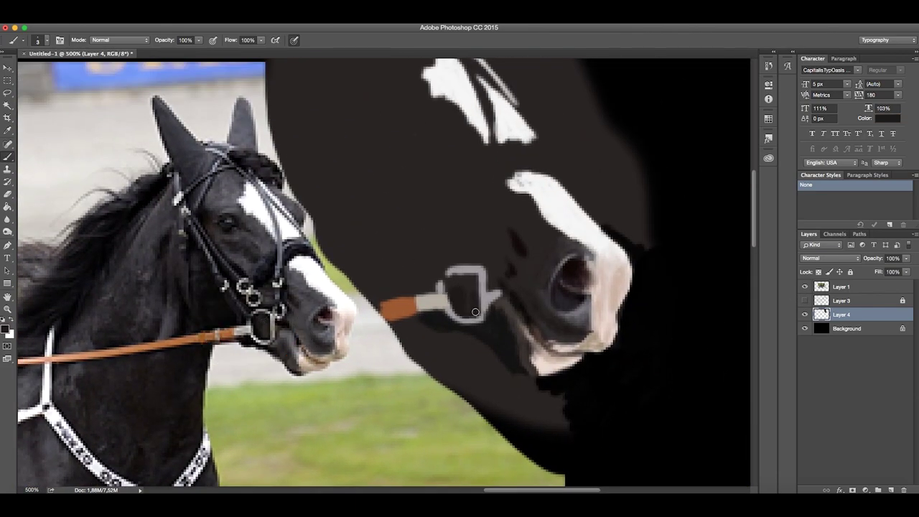
pyautogui.moveTo(475, 312); pyautogui.dragTo(452, 282)
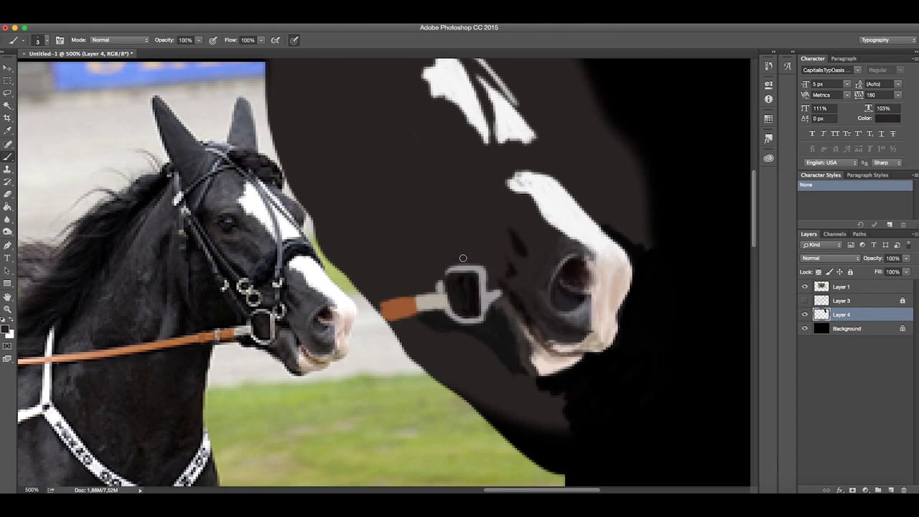
pyautogui.click(804, 300)
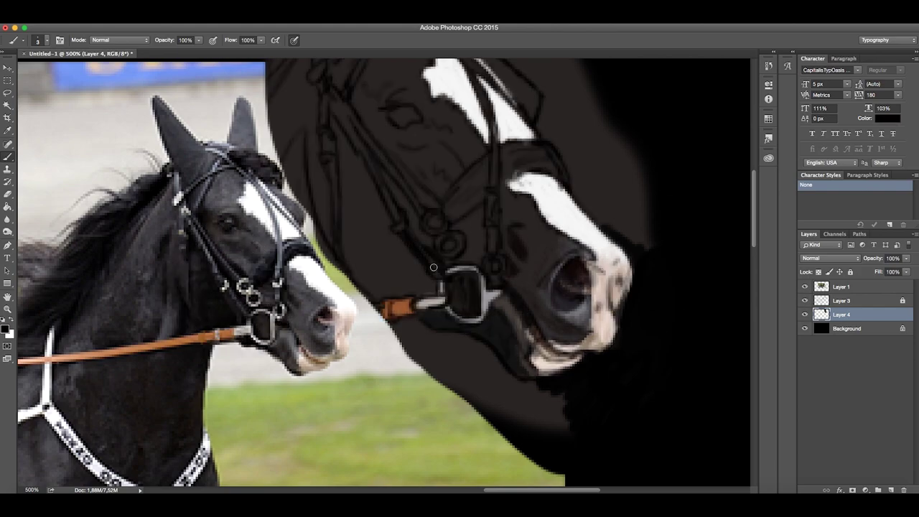
pyautogui.click(804, 300)
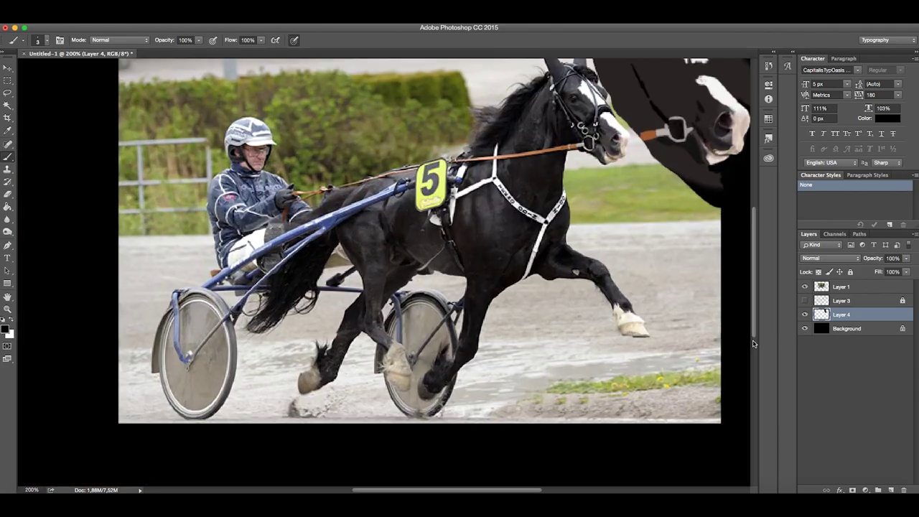
pyautogui.moveTo(402, 244); pyautogui.dragTo(314, 285)
pyautogui.click(804, 300)
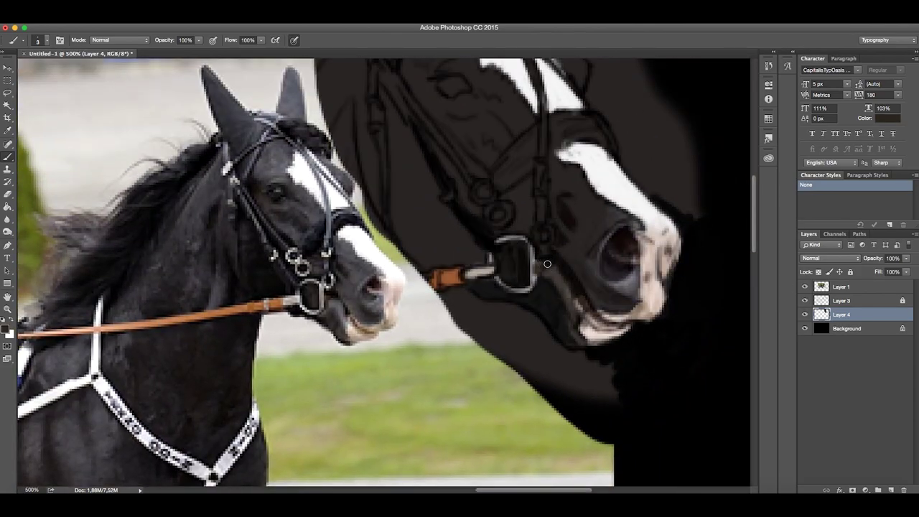
pyautogui.click(804, 300)
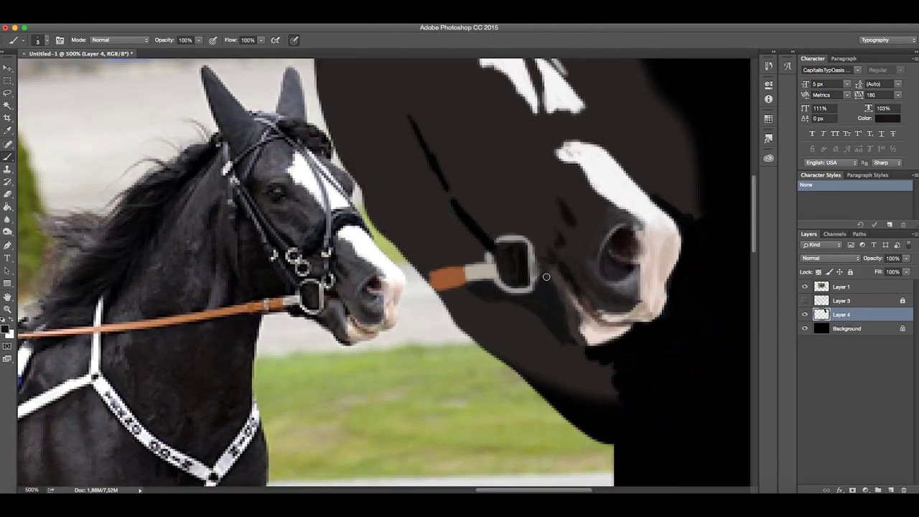
pyautogui.moveTo(675, 399); pyautogui.dragTo(526, 276)
# Sample blaze white, body black and light buckle grey from the painting at 400%.
pyautogui.keyDown('alt'); pyautogui.click(614, 198); pyautogui.keyUp('alt')
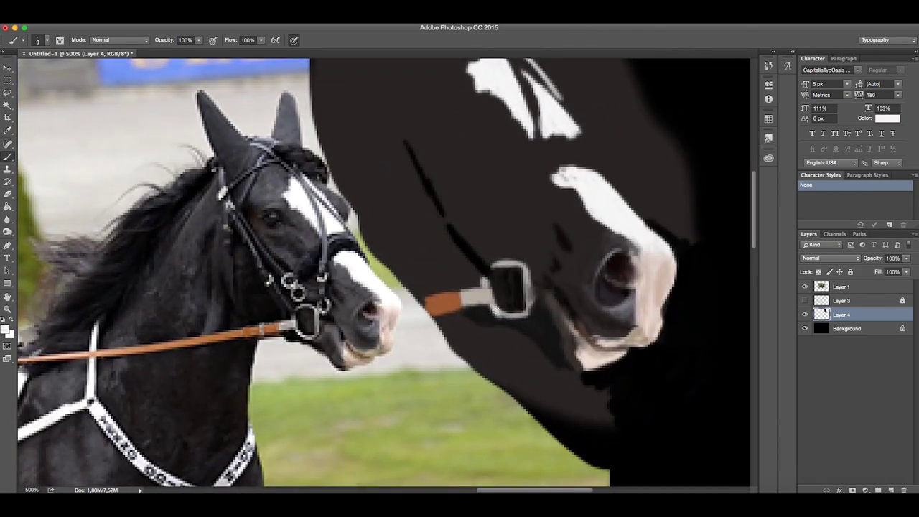
pyautogui.keyDown('alt'); pyautogui.click(503, 309); pyautogui.keyUp('alt')
pyautogui.keyDown('alt'); pyautogui.click(510, 265); pyautogui.keyUp('alt')
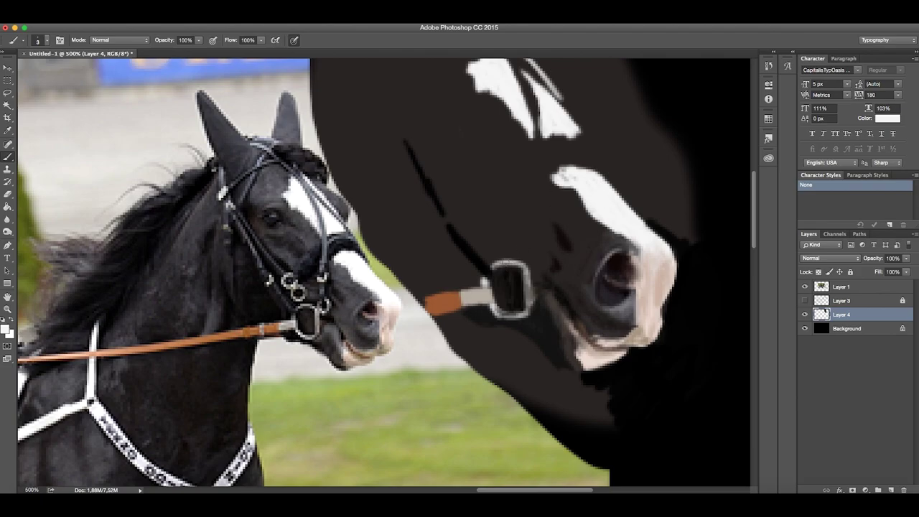
pyautogui.keyDown('alt'); pyautogui.click(470, 324); pyautogui.keyUp('alt')
pyautogui.keyDown('alt'); pyautogui.click(517, 265); pyautogui.keyUp('alt')
pyautogui.keyDown('alt'); pyautogui.click(483, 281); pyautogui.keyUp('alt')
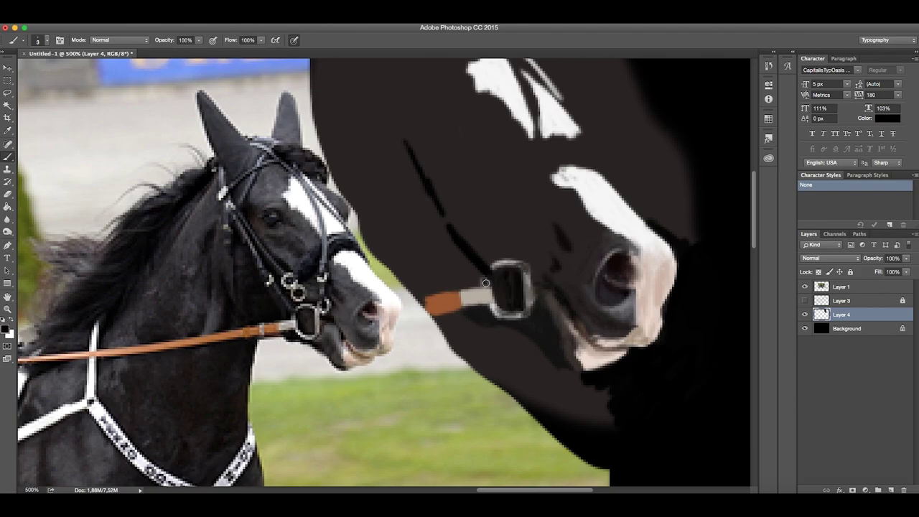
pyautogui.keyDown('alt'); pyautogui.click(490, 285); pyautogui.keyUp('alt')
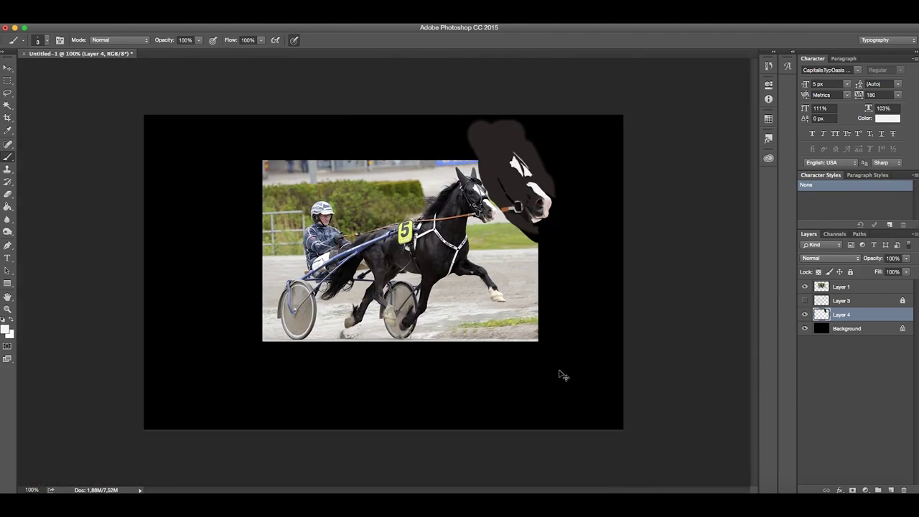
pyautogui.moveTo(560, 373); pyautogui.dragTo(418, 366)
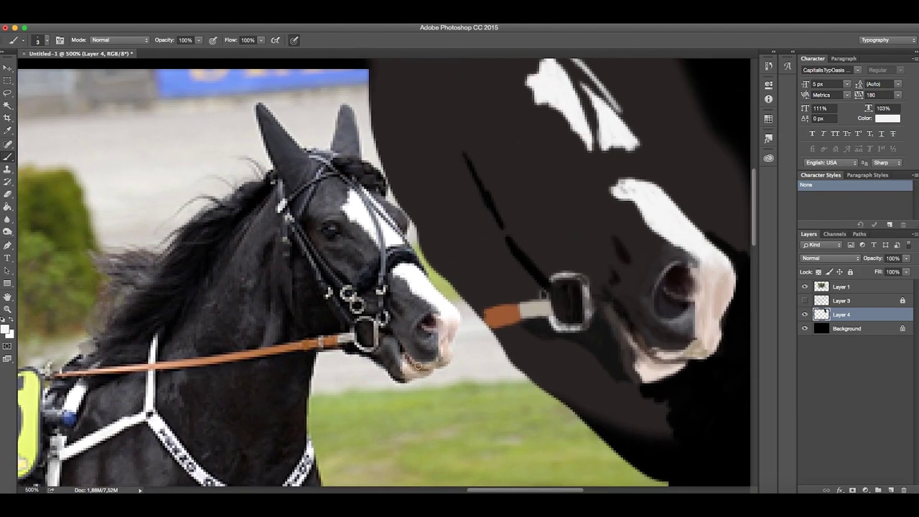
pyautogui.keyDown('alt'); pyautogui.click(568, 339); pyautogui.keyUp('alt')
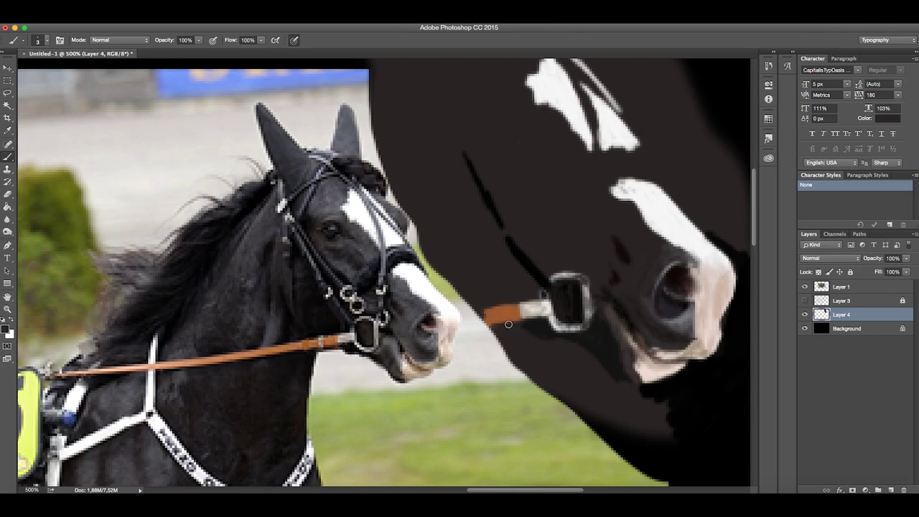
pyautogui.keyDown('alt'); pyautogui.click(543, 305); pyautogui.keyUp('alt')
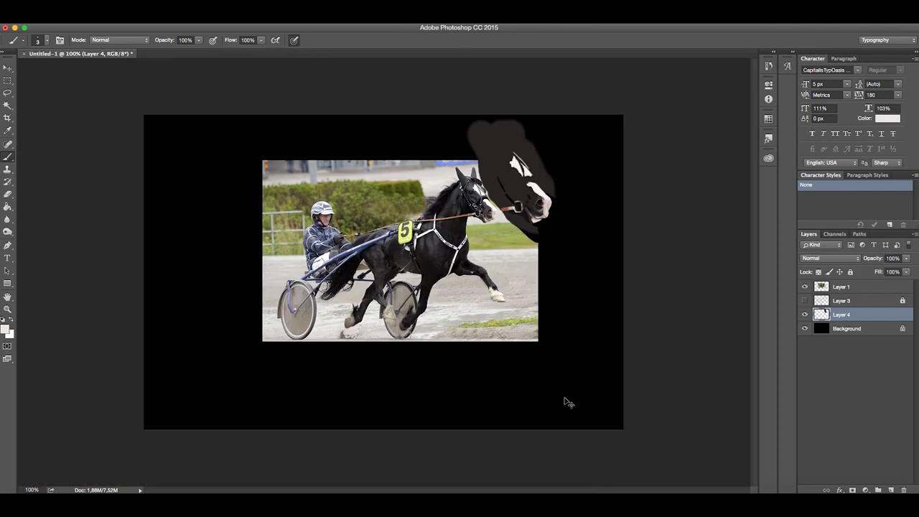
pyautogui.moveTo(566, 400)
pyautogui.mouseDown()
pyautogui.moveTo(531, 404)
pyautogui.moveTo(532, 429)
pyautogui.mouseUp()
# Erase the brown fill beside the face and forehead using the sketch as a guide.
pyautogui.press('e')
pyautogui.click(804, 300)
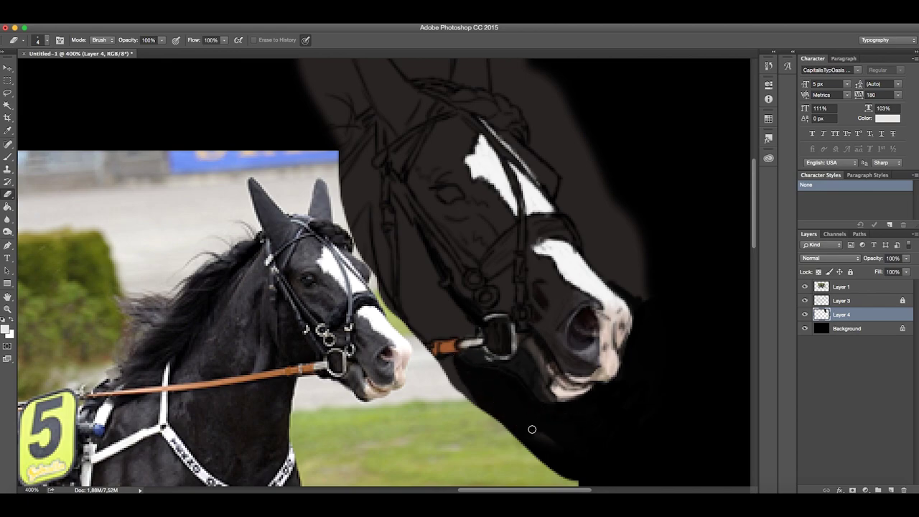
pyautogui.moveTo(603, 276); pyautogui.dragTo(624, 266)
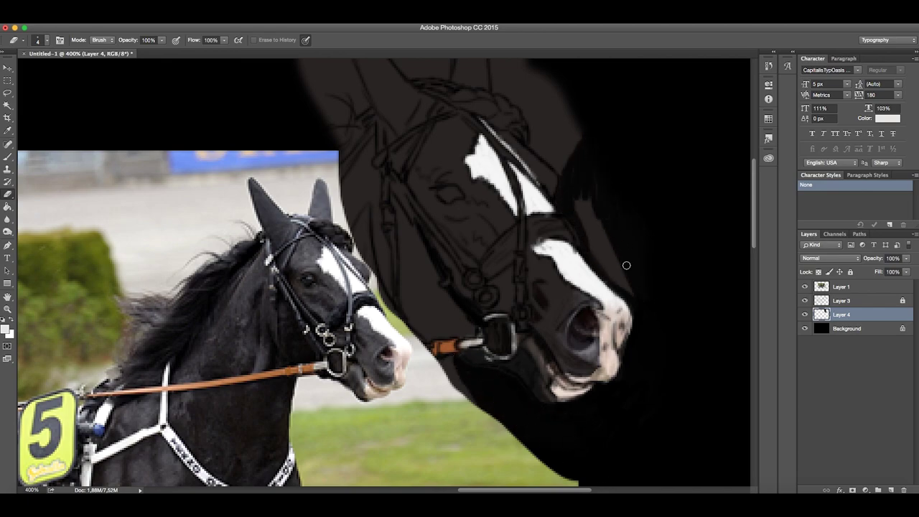
pyautogui.click(804, 300)
# Paint lighter grey over the lower muzzle with the Brush.
pyautogui.press('b')
pyautogui.press('x')
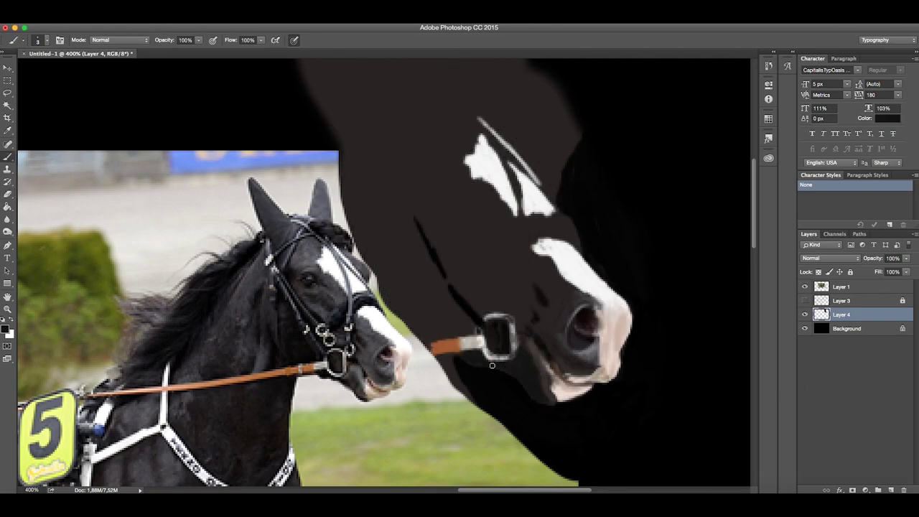
pyautogui.scroll(-5, 559, 376)
pyautogui.scroll(6, 355, 336)
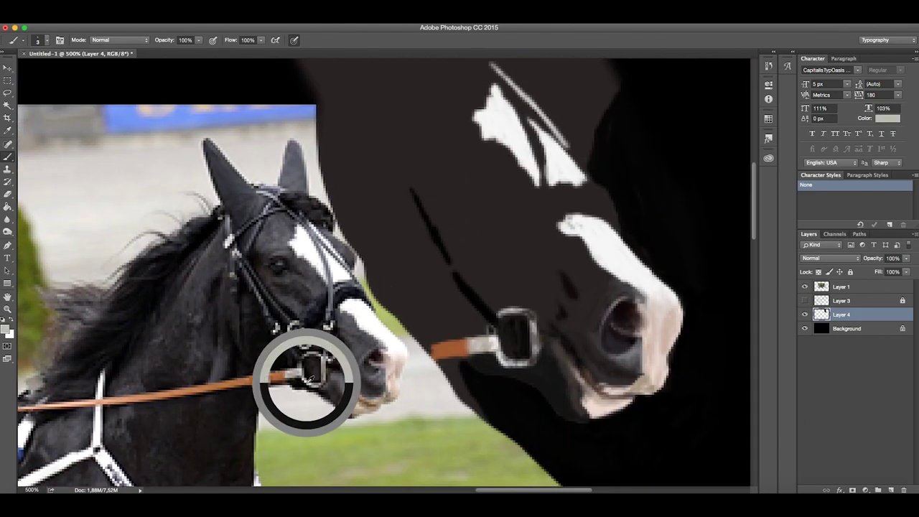
pyautogui.press('x')
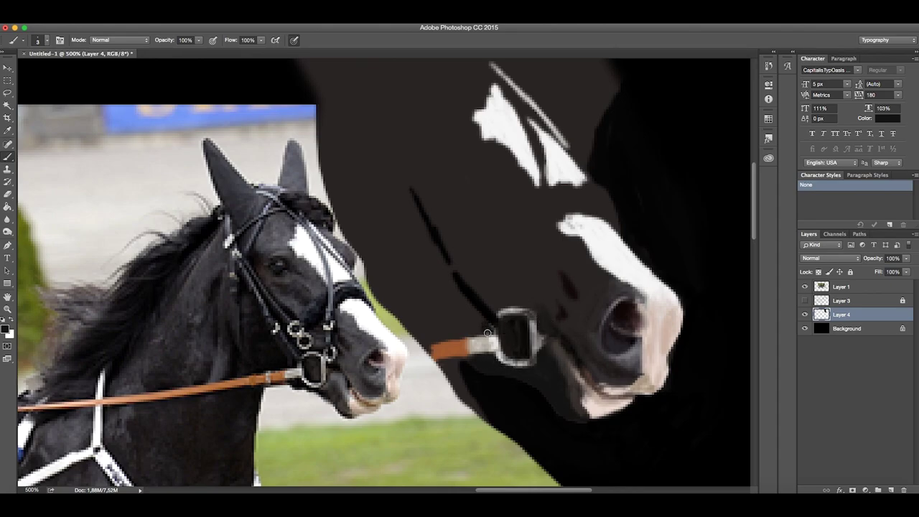
pyautogui.scroll(-5, 487, 332)
pyautogui.scroll(5, 542, 273)
pyautogui.press('x')
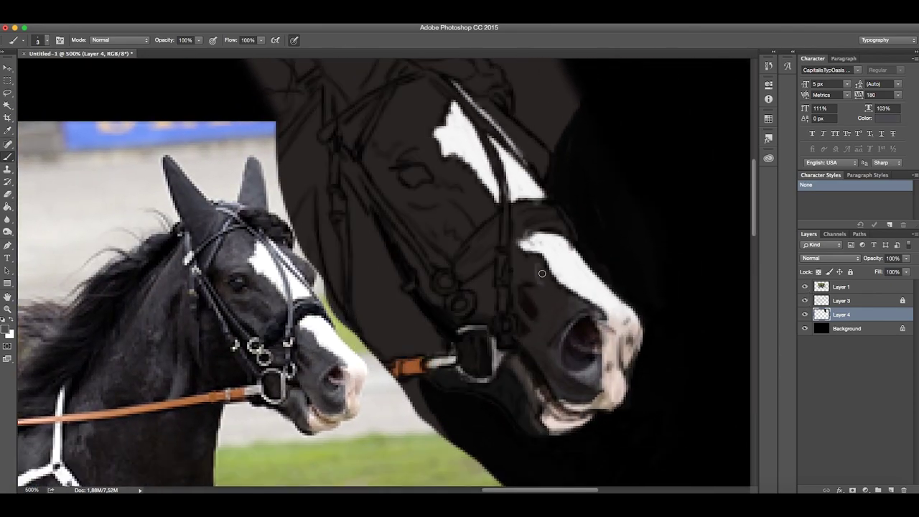
pyautogui.moveTo(542, 273)
pyautogui.mouseDown()
pyautogui.moveTo(518, 302)
pyautogui.moveTo(535, 332)
pyautogui.moveTo(567, 294)
pyautogui.moveTo(563, 393)
pyautogui.mouseUp()
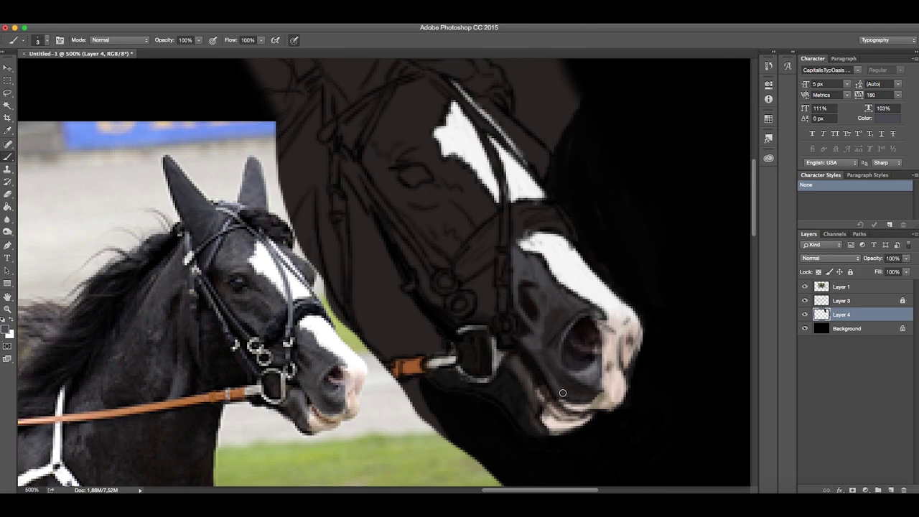
# Toggle between black and white, then resample black from the painted nose area.
pyautogui.click(803, 300)
pyautogui.press('x')
pyautogui.press('x')
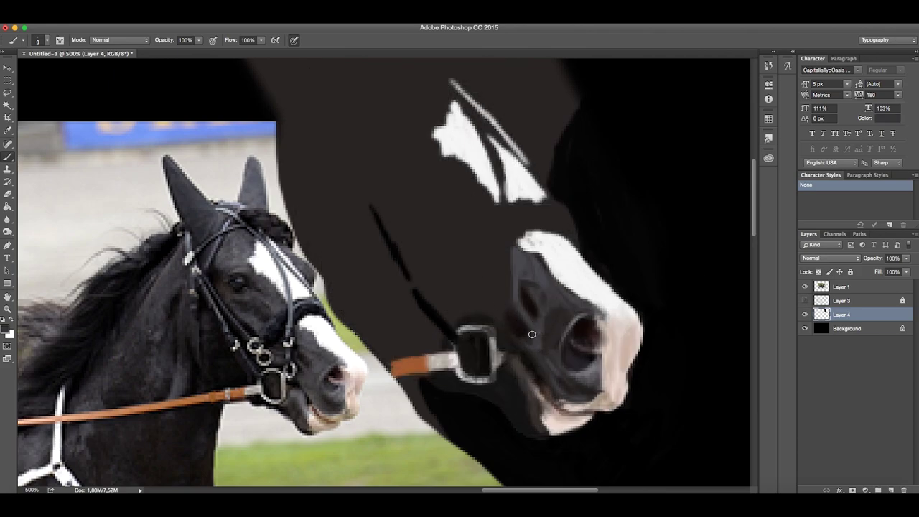
pyautogui.press('x')
pyautogui.press('x')
pyautogui.press('x')
pyautogui.scroll(-5, 619, 422)
pyautogui.scroll(4, 607, 248)
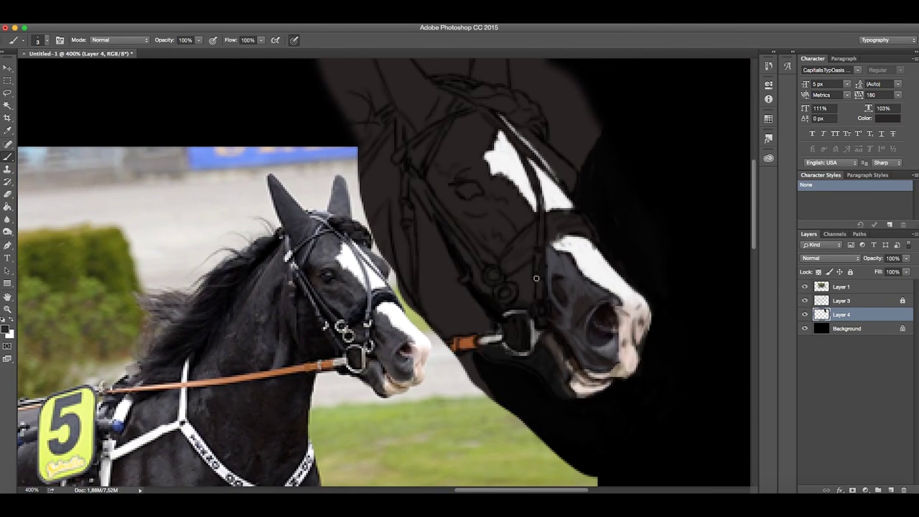
pyautogui.press('x')
pyautogui.press('x')
pyautogui.press('x')
pyautogui.press('x')
pyautogui.press('x')
pyautogui.press('x')
pyautogui.press('x')
pyautogui.scroll(-5, 697, 438)
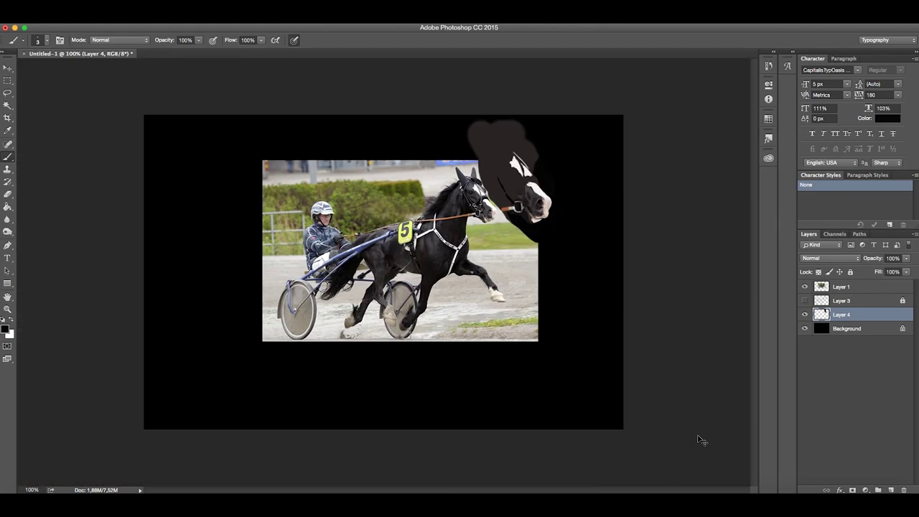
pyautogui.scroll(5, 646, 287)
pyautogui.keyDown('alt'); pyautogui.click(410, 308); pyautogui.keyUp('alt')
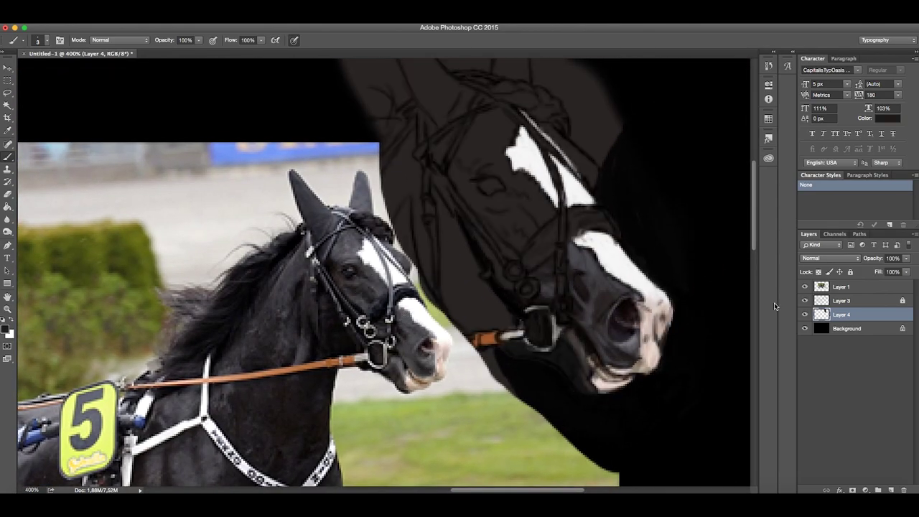
pyautogui.click(804, 300)
pyautogui.keyDown('alt'); pyautogui.click(586, 269); pyautogui.keyUp('alt')
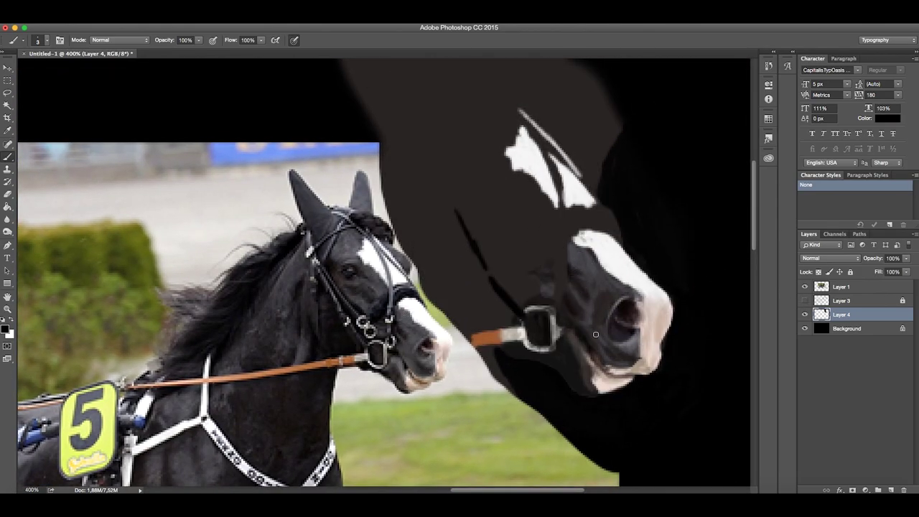
pyautogui.scroll(-3, 595, 334)
pyautogui.scroll(3, 503, 158)
# Paint a light grey highlight down the bridle cheek strap.
pyautogui.click(804, 300)
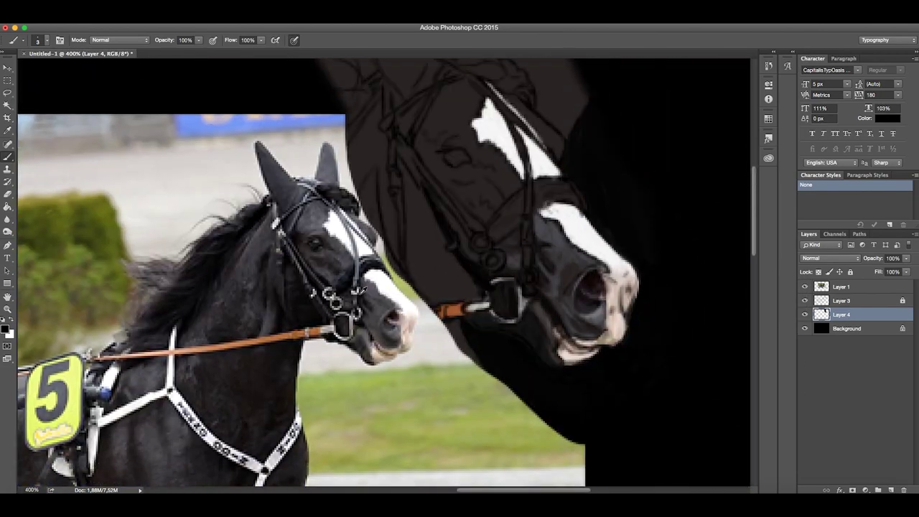
pyautogui.keyDown('alt'); pyautogui.click(356, 269); pyautogui.keyUp('alt')
pyautogui.moveTo(527, 208)
pyautogui.mouseDown()
pyautogui.moveTo(504, 107)
pyautogui.moveTo(528, 267)
pyautogui.mouseUp()
pyautogui.hotkey('ctrl', '+')
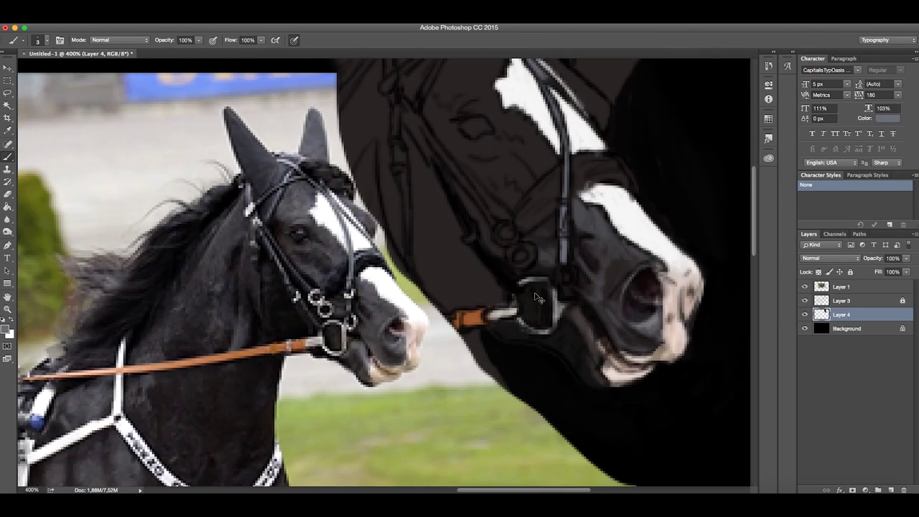
pyautogui.keyDown('alt'); pyautogui.click(574, 272); pyautogui.keyUp('alt')
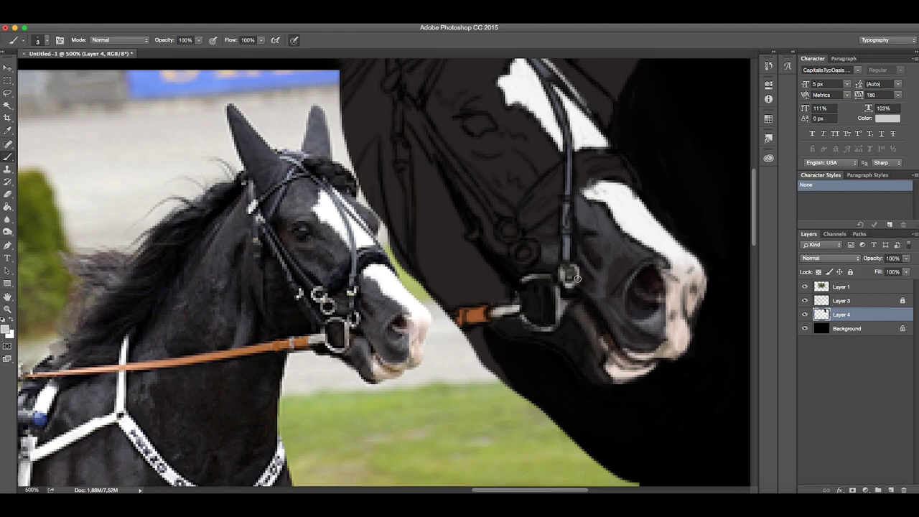
# Set a 1 px brush and paint a thin dark line along the bridle strap.
pyautogui.click(804, 300)
pyautogui.keyDown('alt'); pyautogui.click(571, 275); pyautogui.keyUp('alt')
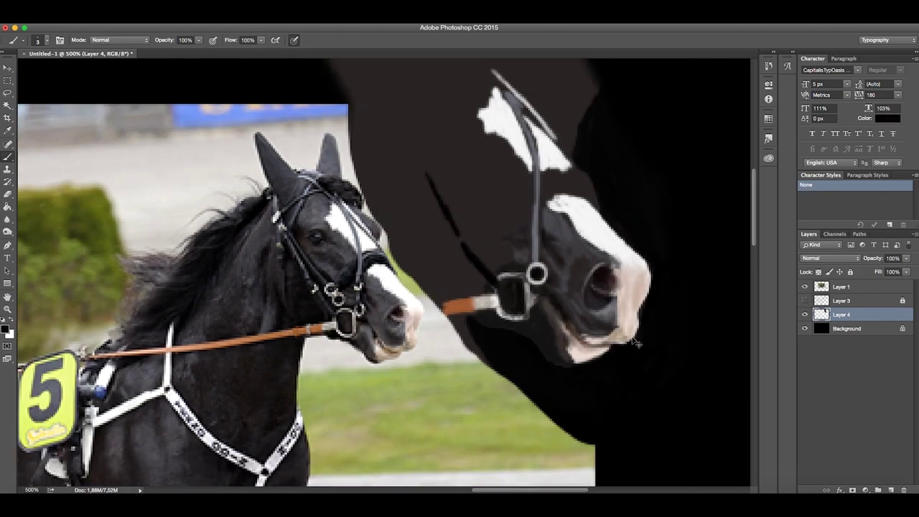
pyautogui.scroll(-5, 544, 262)
pyautogui.scroll(5, 543, 262)
pyautogui.rightClick(674, 347)
pyautogui.doubleClick(769, 408)
pyautogui.press('x')
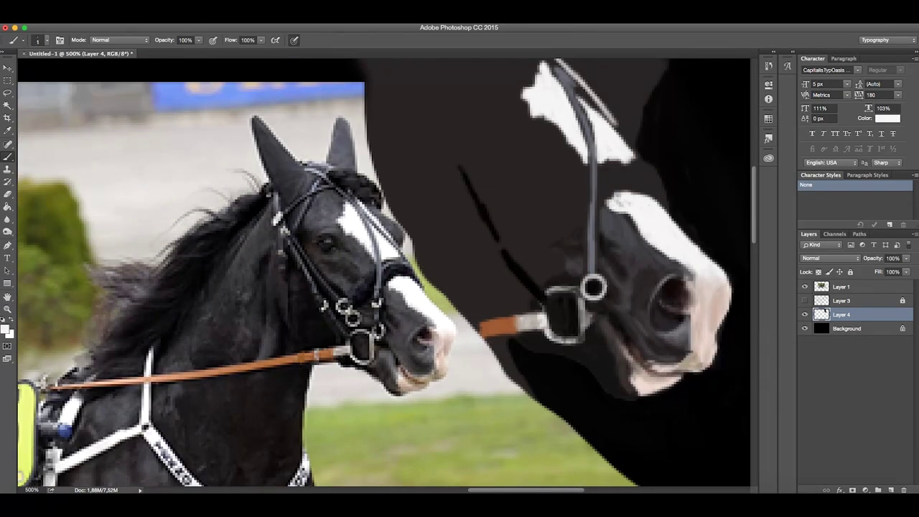
pyautogui.press('x')
pyautogui.moveTo(591, 253); pyautogui.dragTo(594, 267)
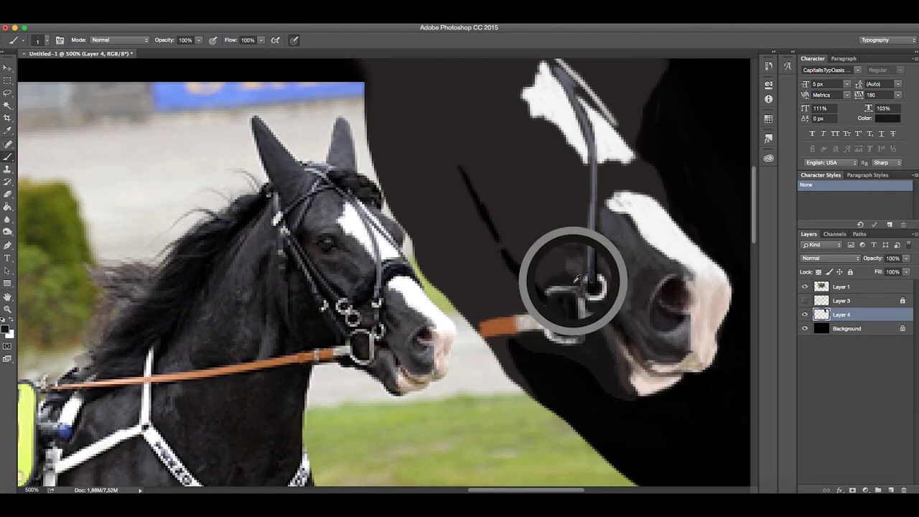
# Paint the dark noseband above the white blaze in black.
pyautogui.press('x')
pyautogui.press('x')
pyautogui.press('x')
pyautogui.press('x')
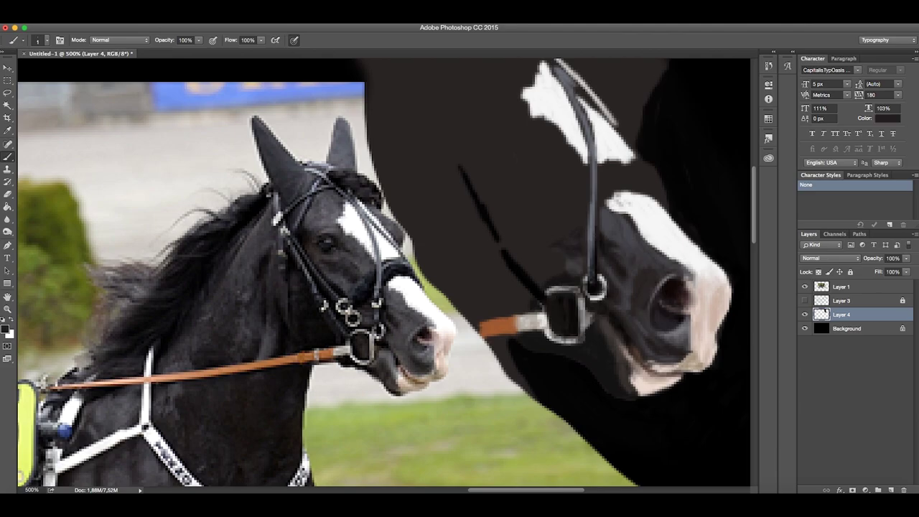
pyautogui.scroll(-5, 615, 373)
pyautogui.scroll(5, 615, 373)
pyautogui.click(804, 300)
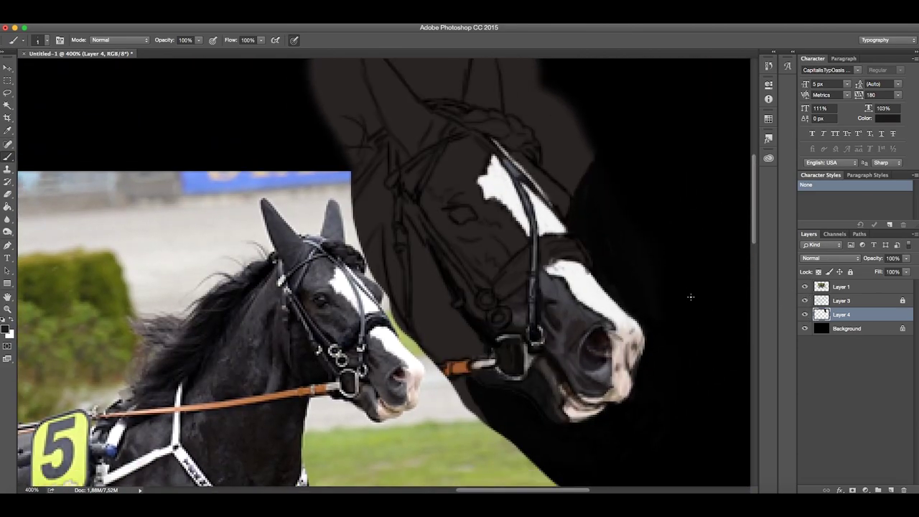
pyautogui.press('x')
pyautogui.click(804, 300)
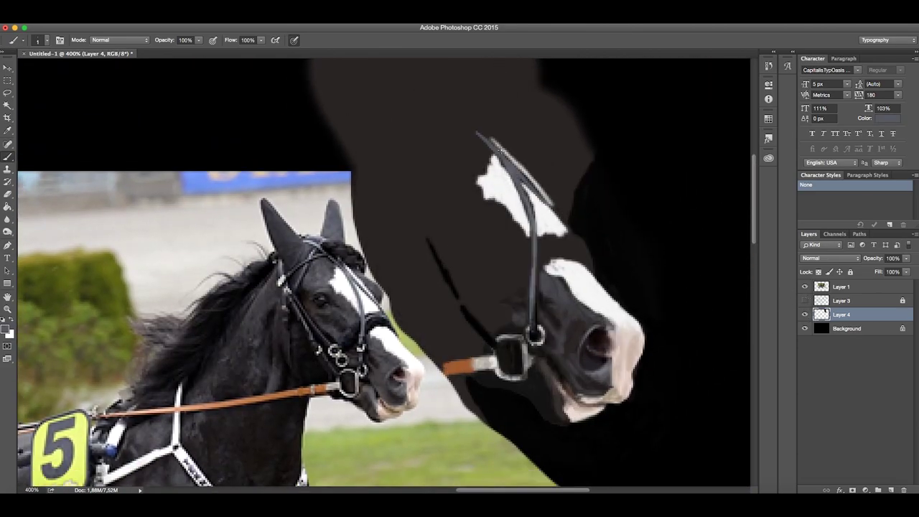
pyautogui.press('x')
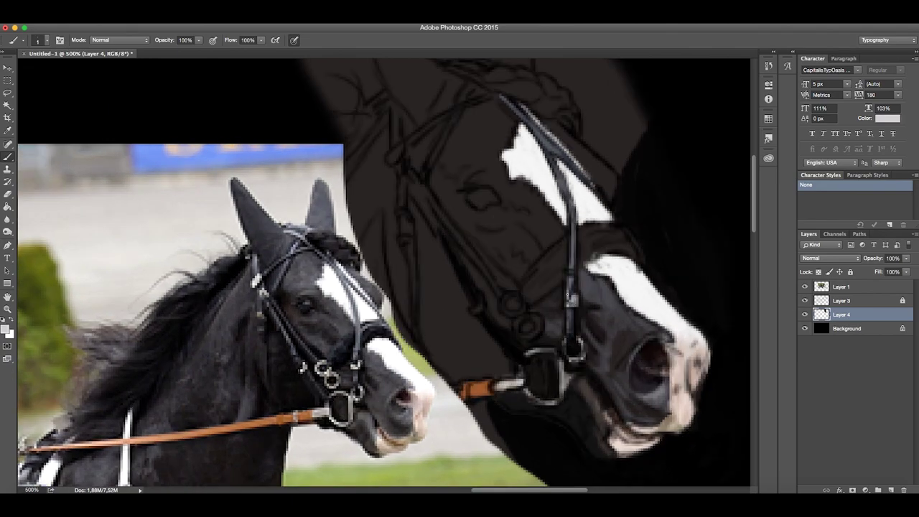
pyautogui.press('x')
pyautogui.press('x')
pyautogui.press('x')
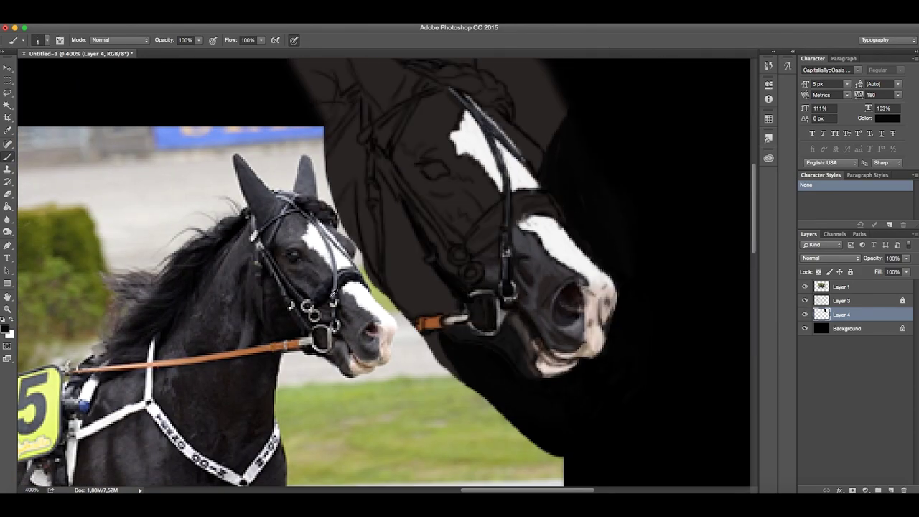
pyautogui.moveTo(478, 248)
pyautogui.mouseDown()
pyautogui.moveTo(502, 212)
pyautogui.moveTo(544, 210)
pyautogui.moveTo(521, 208)
pyautogui.moveTo(529, 213)
pyautogui.mouseUp()
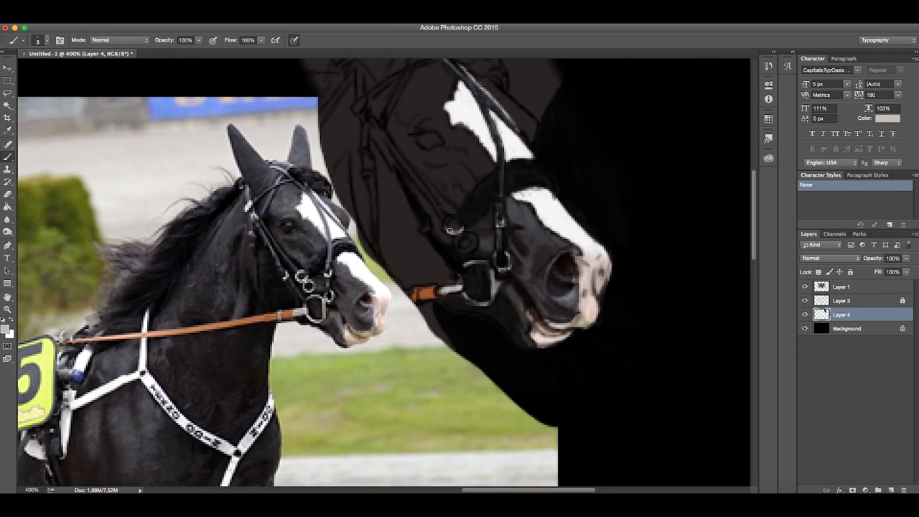
# Paint light metal rings beside the cheek strap and darken part of one ring.
pyautogui.moveTo(450, 230); pyautogui.dragTo(465, 243)
pyautogui.press('x')
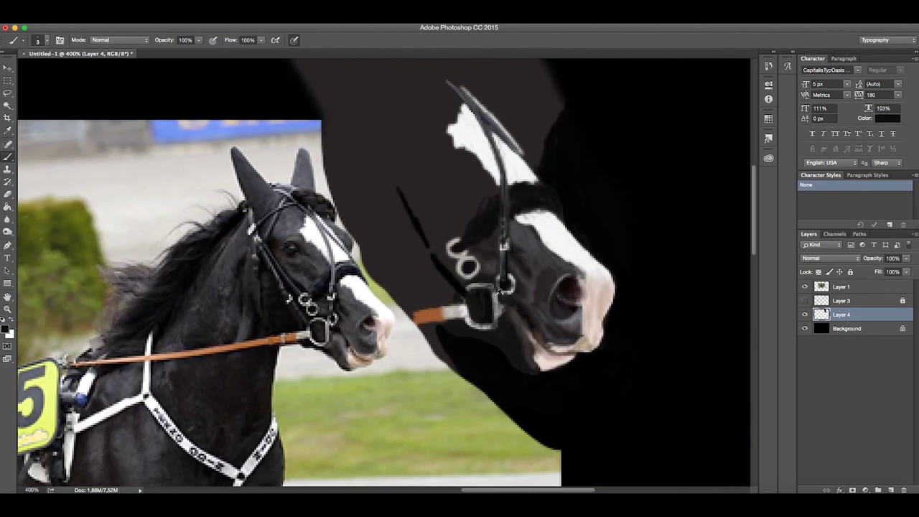
pyautogui.moveTo(451, 243); pyautogui.dragTo(459, 252)
pyautogui.press('x')
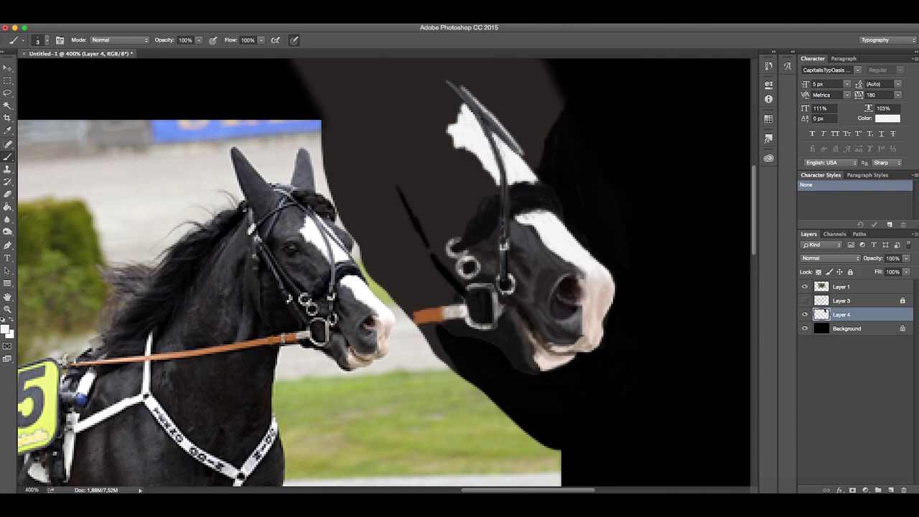
pyautogui.press('x')
# Sample a colour from the horse's head and zoom out to 300%.
pyautogui.press('super+1')
pyautogui.scroll(5, 523, 188)
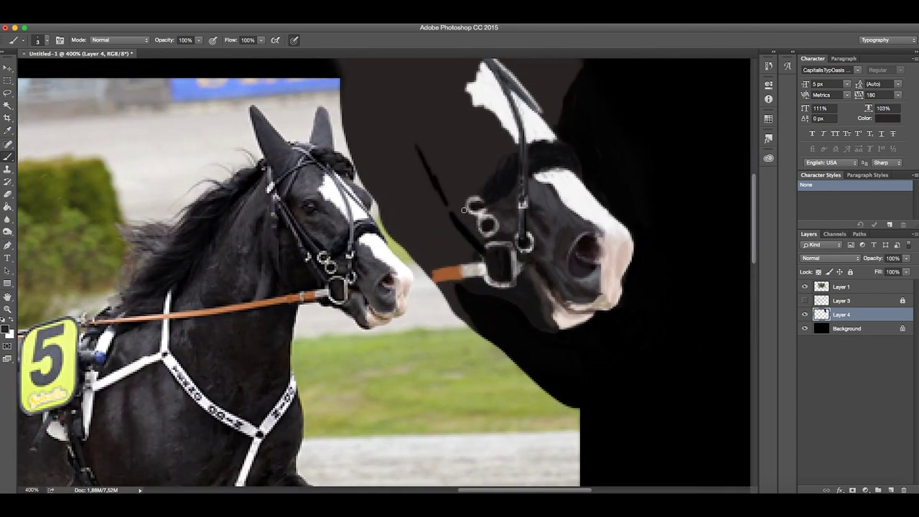
pyautogui.press('x')
pyautogui.press('x')
pyautogui.keyDown('alt'); pyautogui.click(516, 183); pyautogui.keyUp('alt')
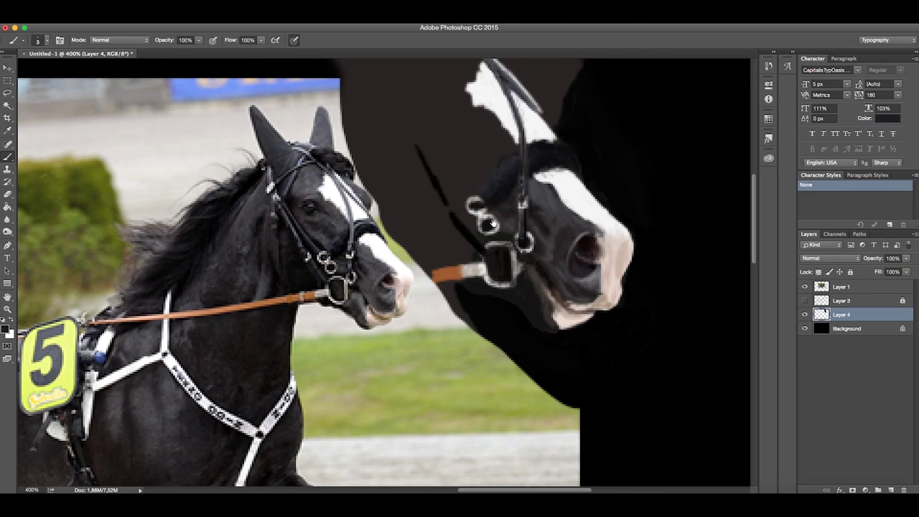
pyautogui.hotkey('ctrl', '-')
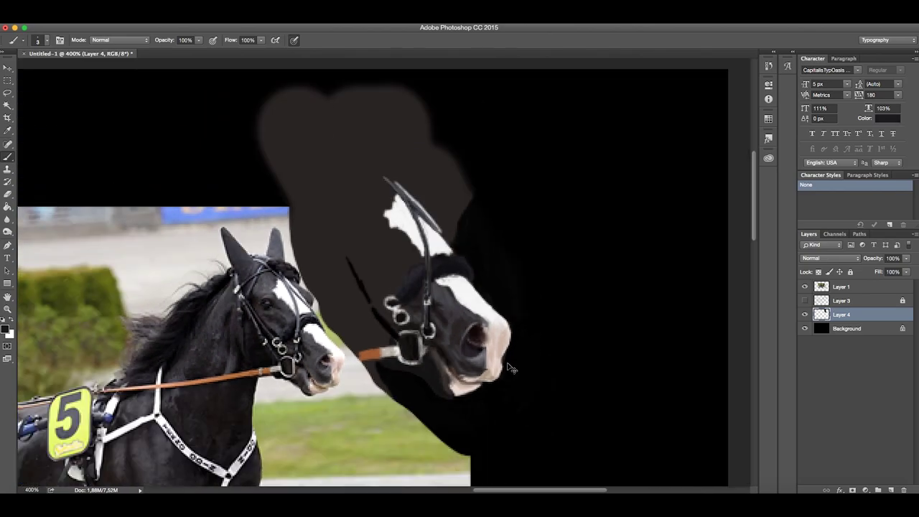
pyautogui.hotkey('ctrl', '-')
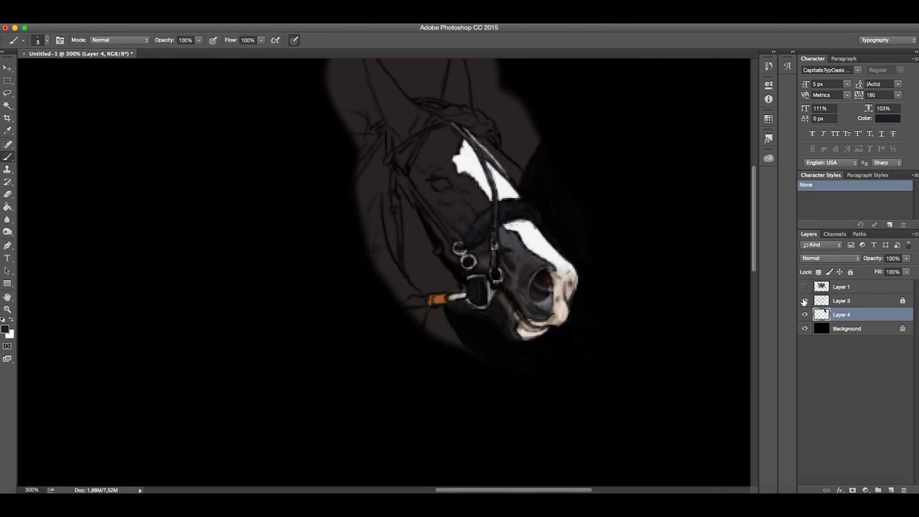
# At 400%, try black, dark reddish-brown and light tan painting colours.
pyautogui.hotkey('ctrl', '+')
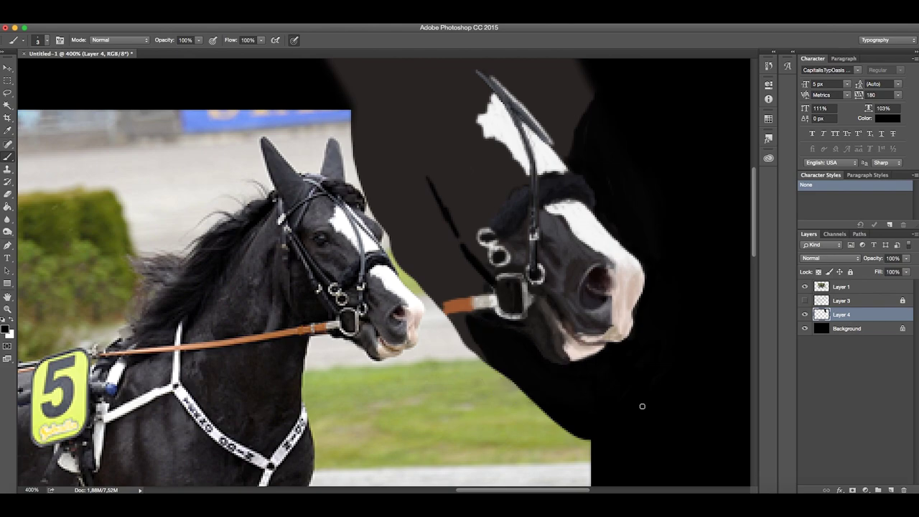
pyautogui.keyDown('alt'); pyautogui.click(548, 328); pyautogui.keyUp('alt')
pyautogui.keyDown('alt'); pyautogui.click(634, 341); pyautogui.keyUp('alt')
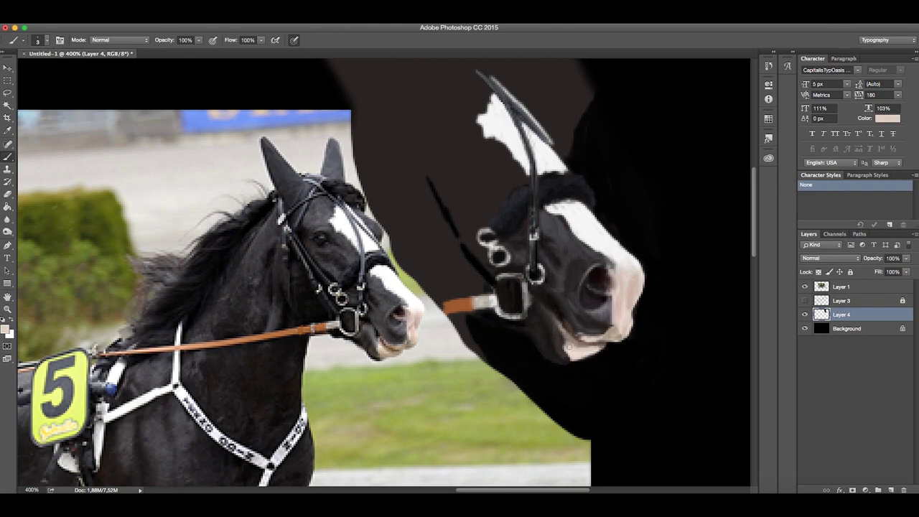
pyautogui.keyDown('alt'); pyautogui.click(582, 347); pyautogui.keyUp('alt')
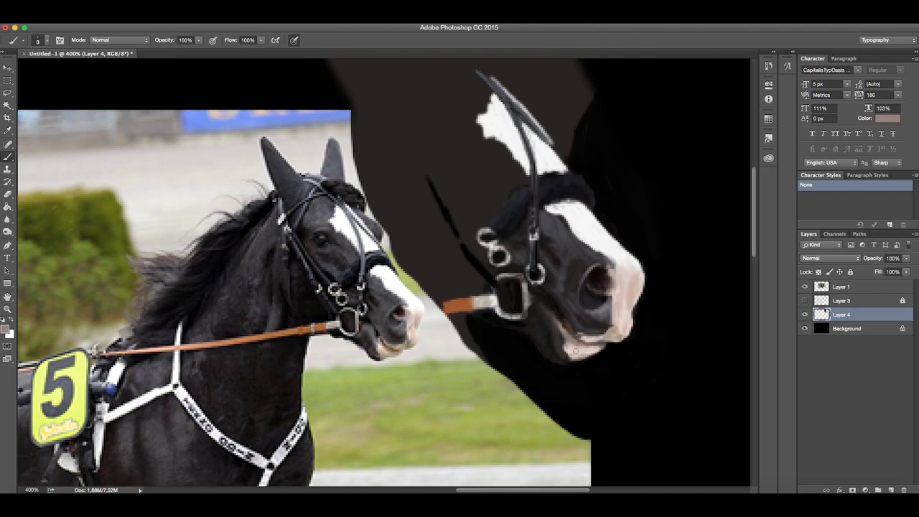
pyautogui.press('super+1')
pyautogui.scroll(3, 503, 186)
# Sample dark greys from the face and paint dark detail across the horse's head.
pyautogui.keyDown('alt'); pyautogui.click(502, 178); pyautogui.keyUp('alt')
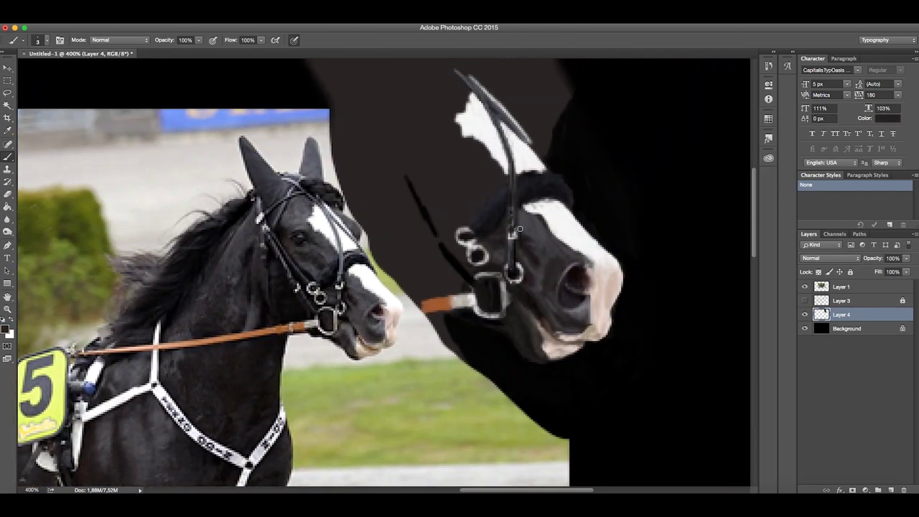
pyautogui.keyDown('alt'); pyautogui.click(529, 257); pyautogui.keyUp('alt')
pyautogui.keyDown('alt'); pyautogui.click(530, 212); pyautogui.keyUp('alt')
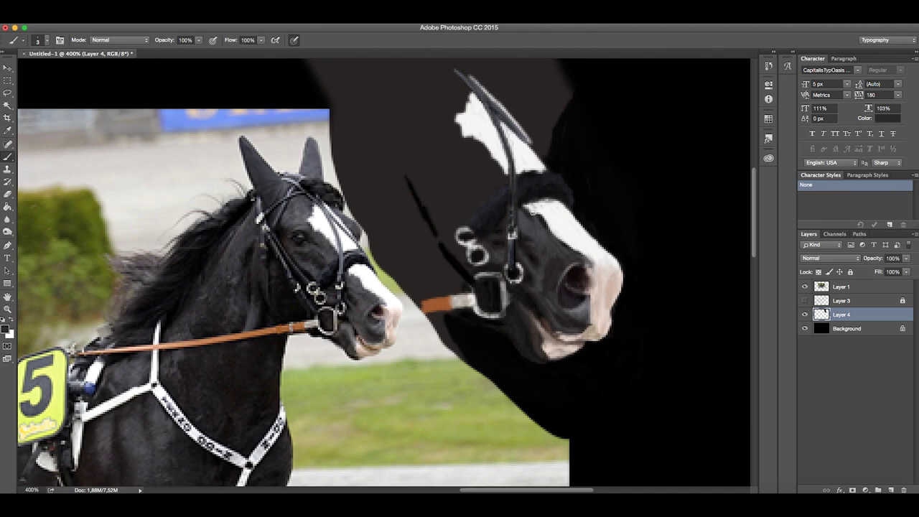
pyautogui.keyDown('alt'); pyautogui.click(565, 246); pyautogui.keyUp('alt')
pyautogui.keyDown('alt'); pyautogui.click(552, 246); pyautogui.keyUp('alt')
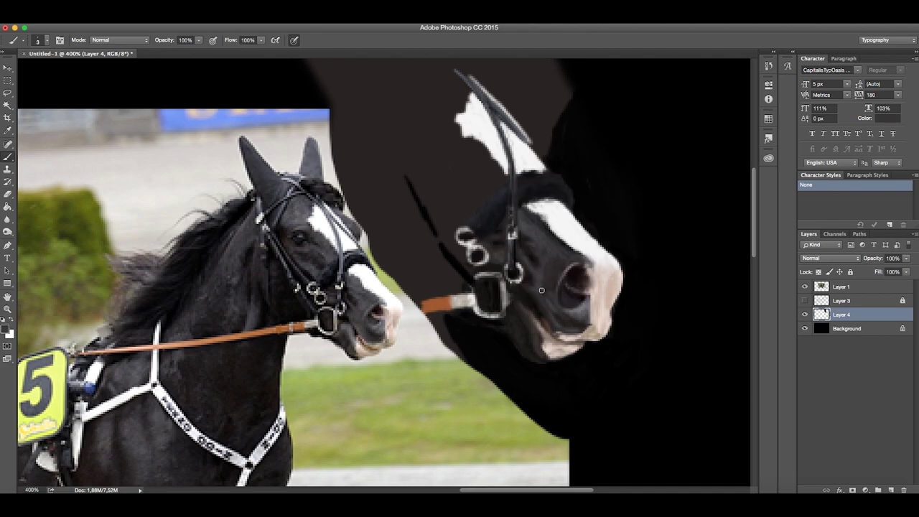
pyautogui.keyDown('alt'); pyautogui.click(555, 277); pyautogui.keyUp('alt')
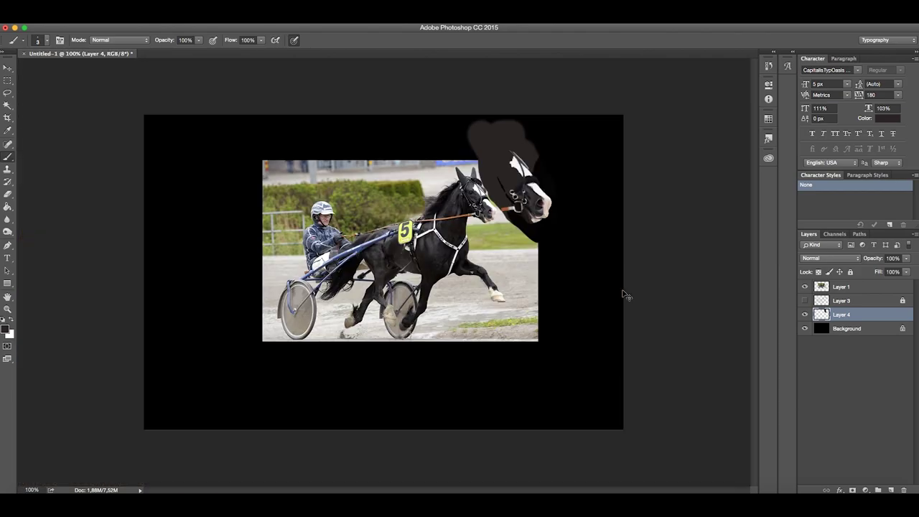
pyautogui.moveTo(555, 249); pyautogui.dragTo(488, 247)
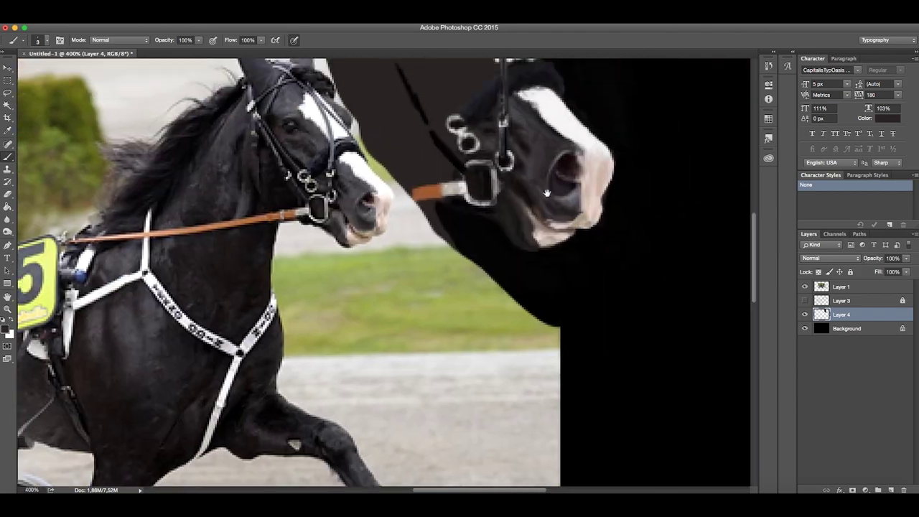
# Paint a white stroke along the blaze, then return to black.
pyautogui.keyDown('alt'); pyautogui.click(481, 266); pyautogui.keyUp('alt')
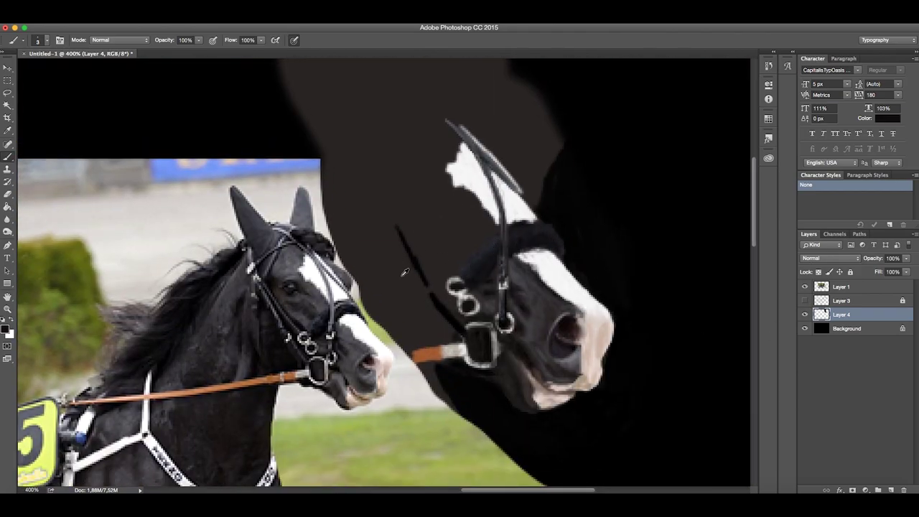
pyautogui.press('x')
pyautogui.moveTo(472, 264)
pyautogui.mouseDown()
pyautogui.moveTo(542, 204)
pyautogui.moveTo(503, 208)
pyautogui.mouseUp()
pyautogui.press('x')
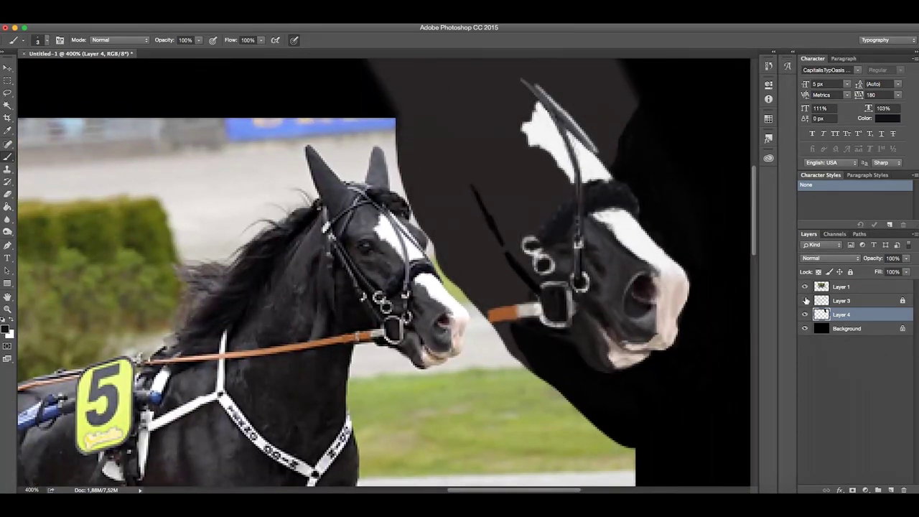
# Check the painting against the sketch lines and the whole-image view.
pyautogui.click(805, 300)
pyautogui.click(805, 300)
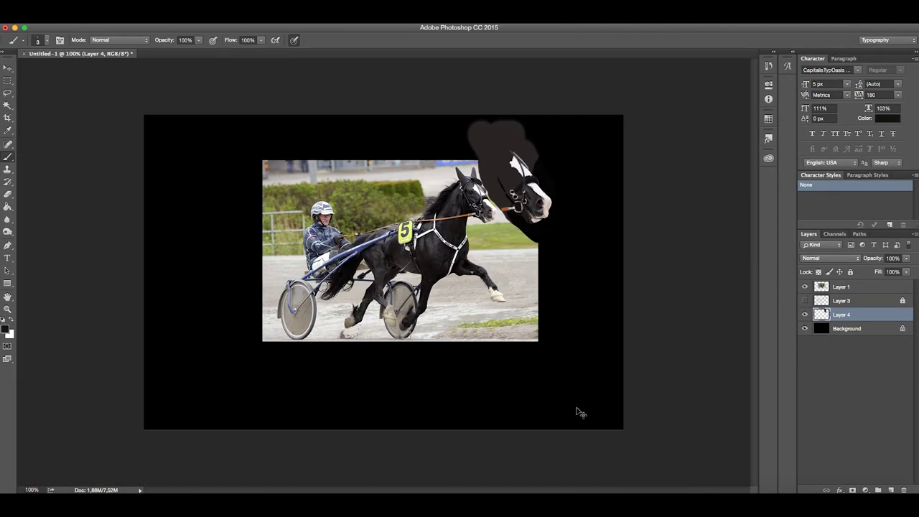
pyautogui.moveTo(580, 412); pyautogui.dragTo(603, 407)
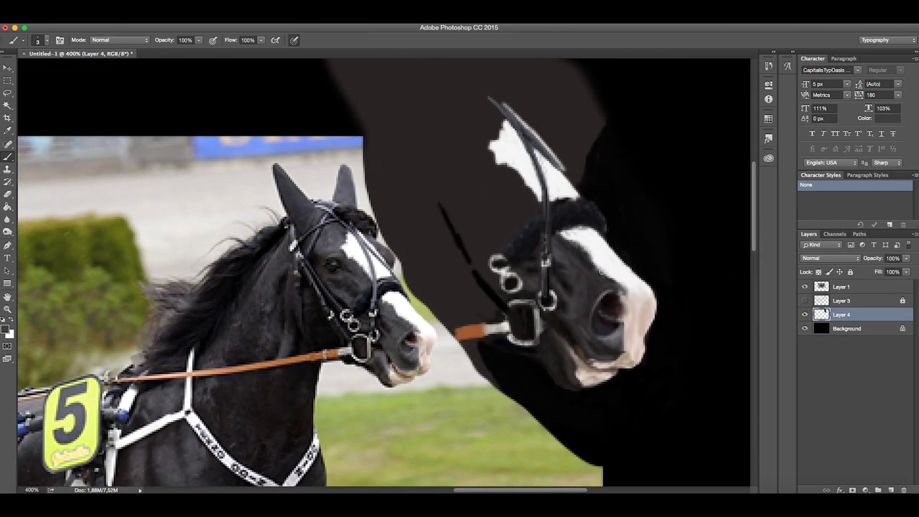
pyautogui.hotkey('ctrl', '1')
pyautogui.scroll(4, 538, 176)
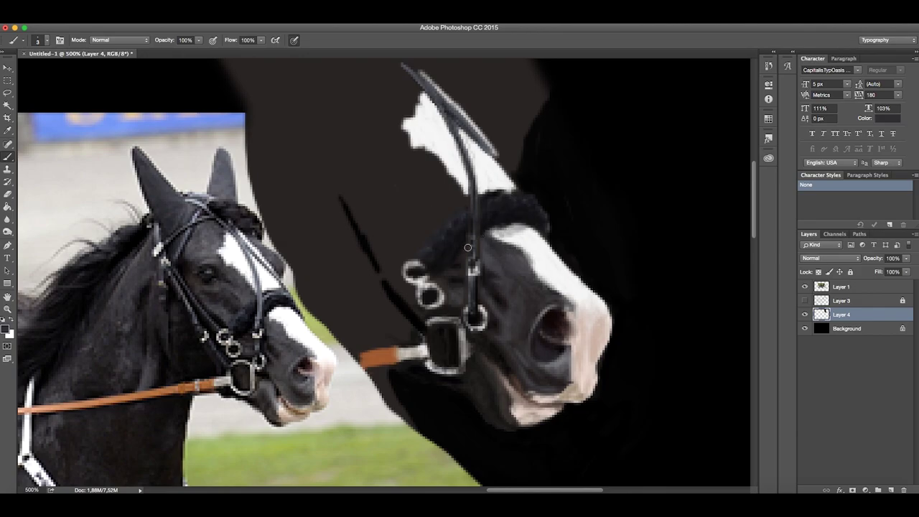
pyautogui.hotkey('ctrl', '1')
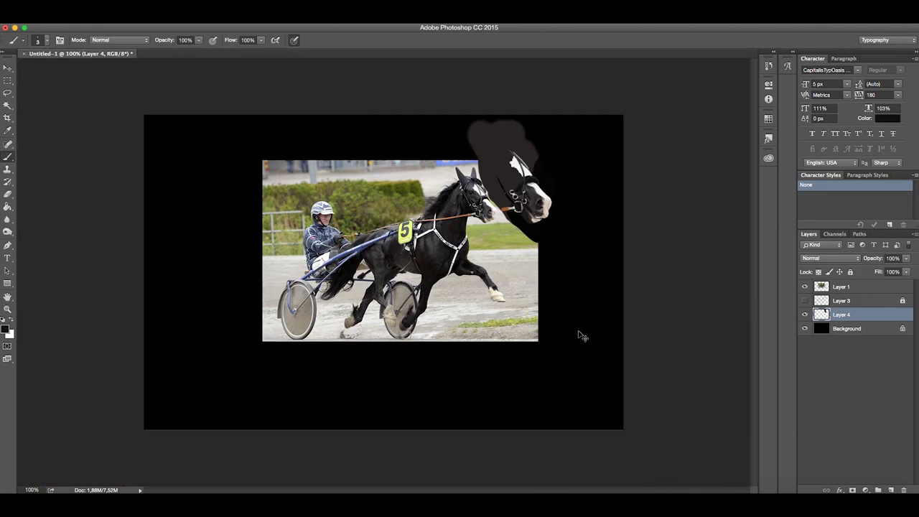
pyautogui.scroll(4, 578, 332)
# Reduce the brush to 1 px with black as the painting colour.
pyautogui.rightClick(558, 284)
pyautogui.press('Return')
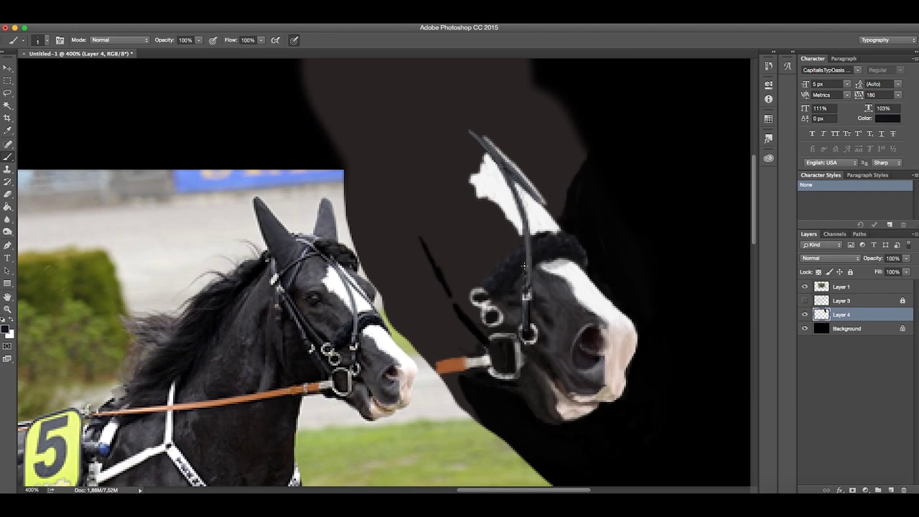
pyautogui.press('d')
pyautogui.scroll(-3, 568, 400)
pyautogui.scroll(-2, 572, 402)
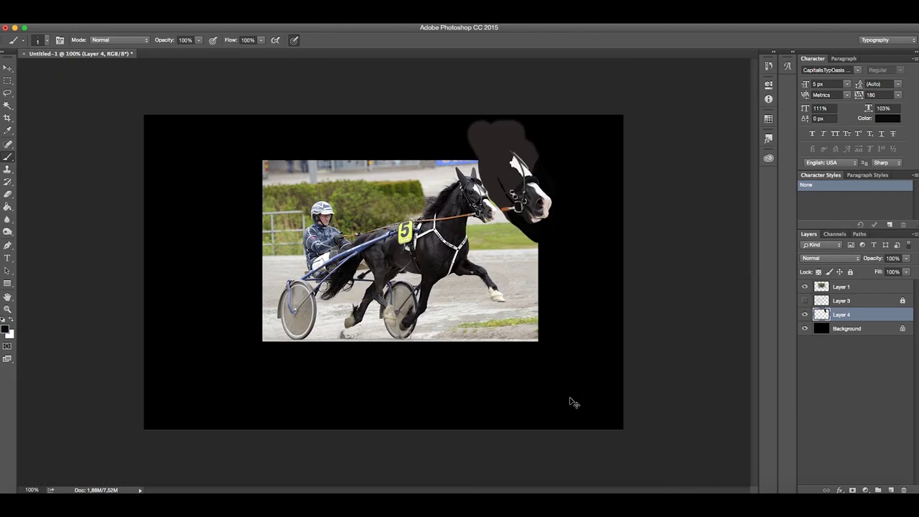
pyautogui.scroll(5, 572, 402)
# Sample tan and near-black tones from the muzzle and head.
pyautogui.keyDown('alt'); pyautogui.click(504, 259); pyautogui.keyUp('alt')
pyautogui.keyDown('alt'); pyautogui.click(501, 255); pyautogui.keyUp('alt')
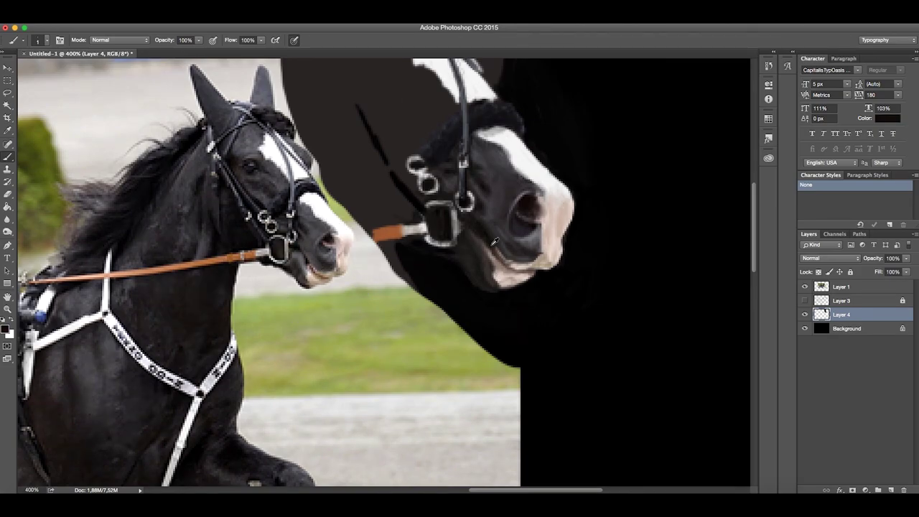
pyautogui.keyDown('alt'); pyautogui.click(485, 215); pyautogui.keyUp('alt')
pyautogui.scroll(-3, 581, 307)
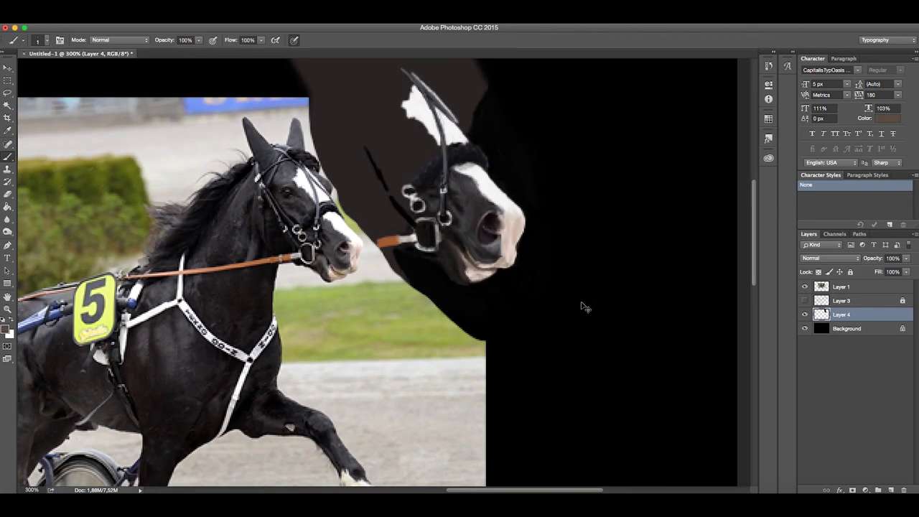
pyautogui.scroll(-2, 581, 308)
pyautogui.scroll(4, 480, 293)
pyautogui.keyDown('alt'); pyautogui.click(668, 243); pyautogui.keyUp('alt')
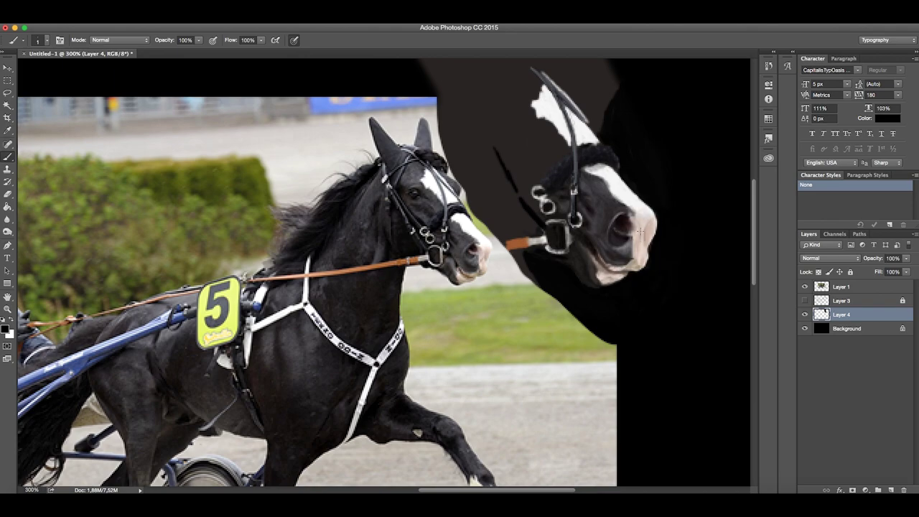
pyautogui.keyDown('alt'); pyautogui.click(651, 215); pyautogui.keyUp('alt')
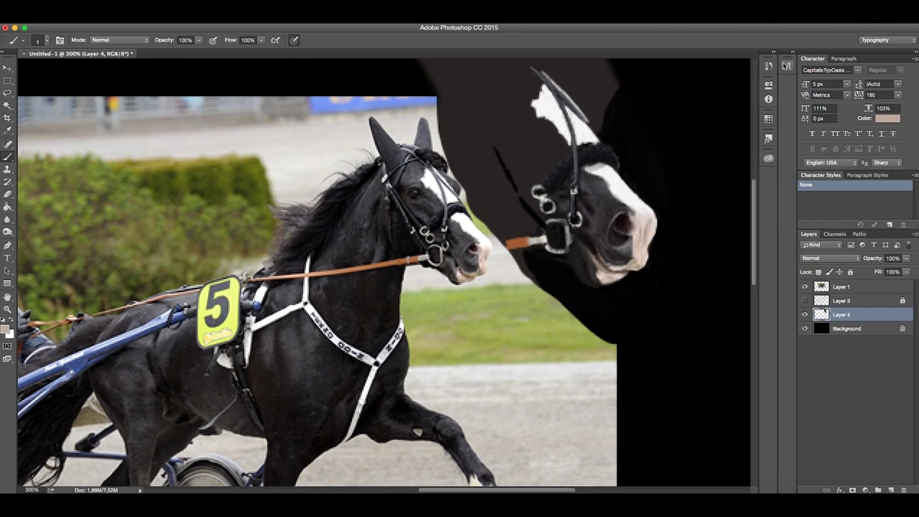
pyautogui.hotkey('ctrl', '1')
# Save the painting as the Photoshop file 'teknopodin', replacing the existing file.
pyautogui.hotkey('ctrl', 'shift', 's')
pyautogui.write('teknopodin')
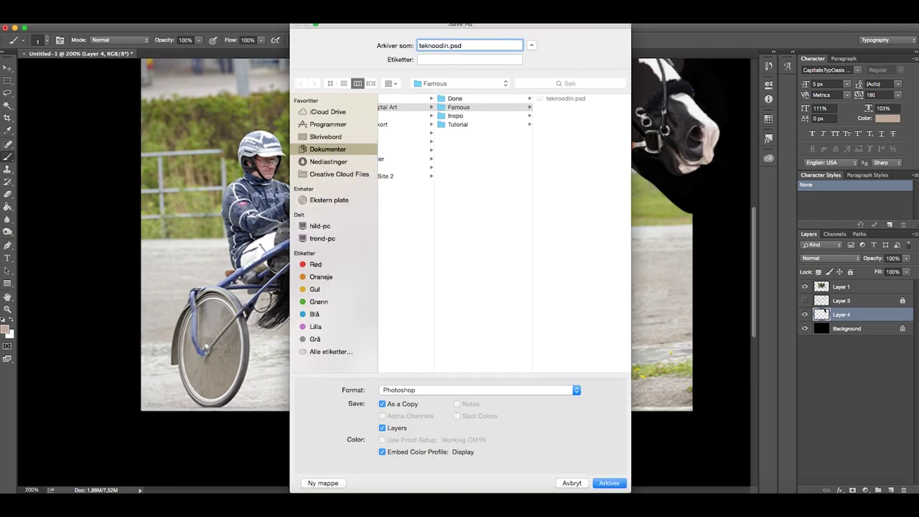
pyautogui.press('Return')
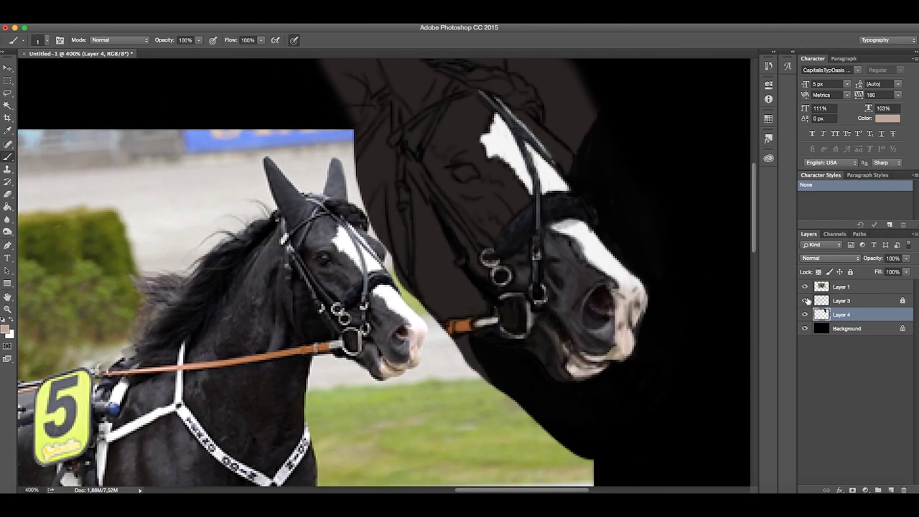
# On Layer 4, paint dark size-3 strokes around the horse's ear.
pyautogui.moveTo(564, 394); pyautogui.dragTo(313, 353)
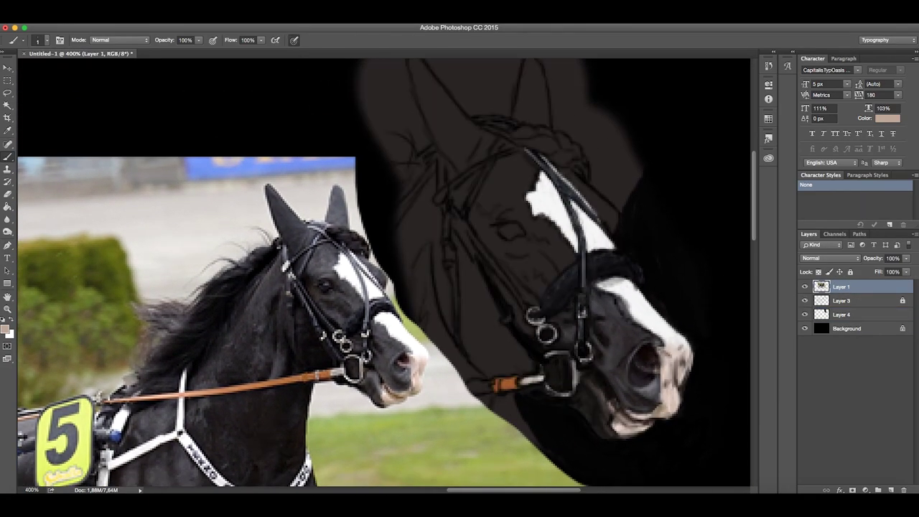
pyautogui.keyDown('alt'); pyautogui.click(384, 287); pyautogui.keyUp('alt')
pyautogui.rightClick(504, 304)
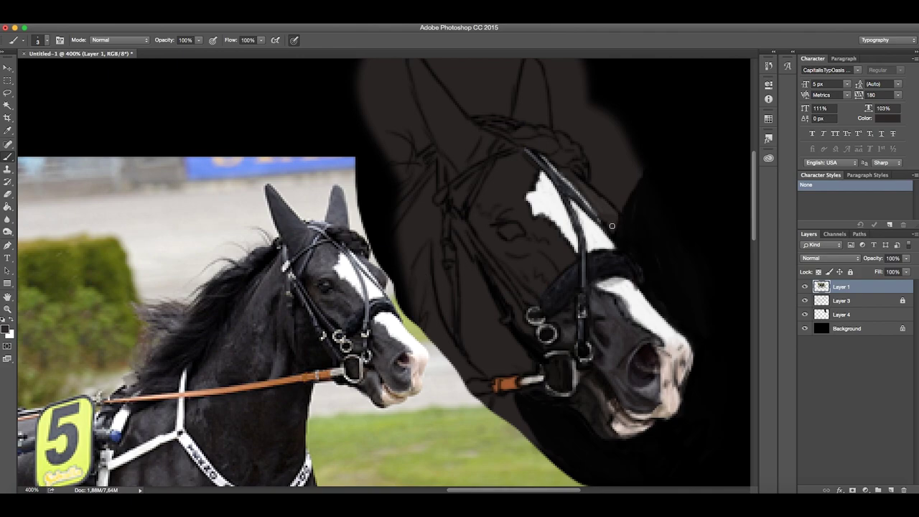
pyautogui.hotkey('ctrl', ',')
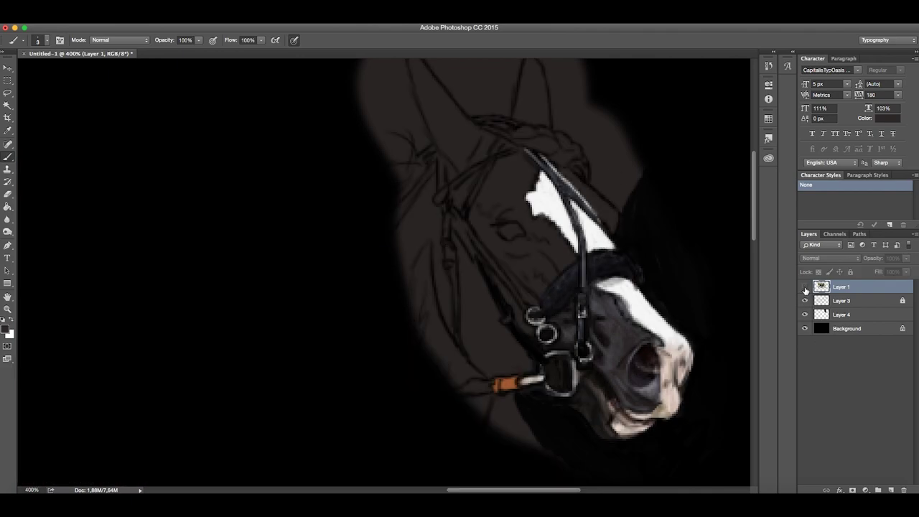
pyautogui.hotkey('ctrl', ',')
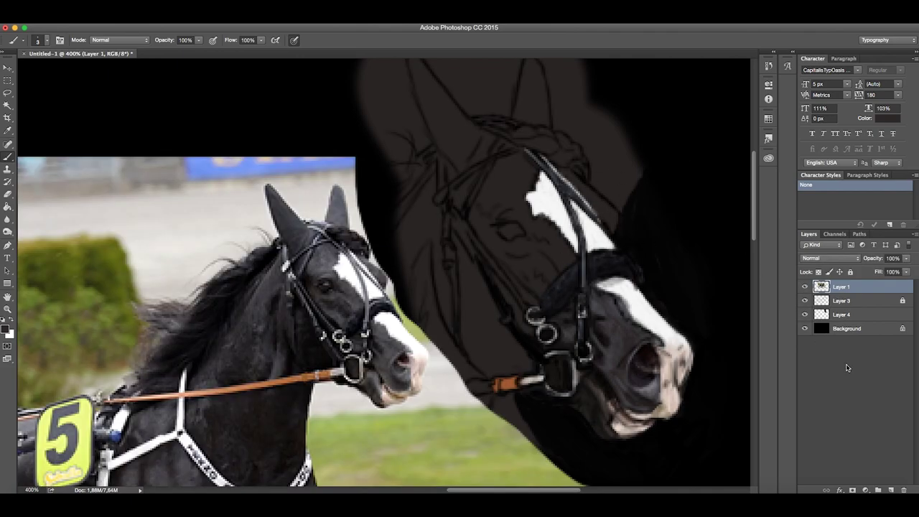
pyautogui.click(876, 315)
pyautogui.moveTo(596, 183); pyautogui.dragTo(625, 214)
pyautogui.moveTo(631, 158)
pyautogui.mouseDown()
pyautogui.moveTo(622, 234)
pyautogui.moveTo(558, 122)
pyautogui.moveTo(566, 112)
pyautogui.moveTo(601, 151)
pyautogui.moveTo(580, 82)
pyautogui.moveTo(563, 72)
pyautogui.mouseUp()
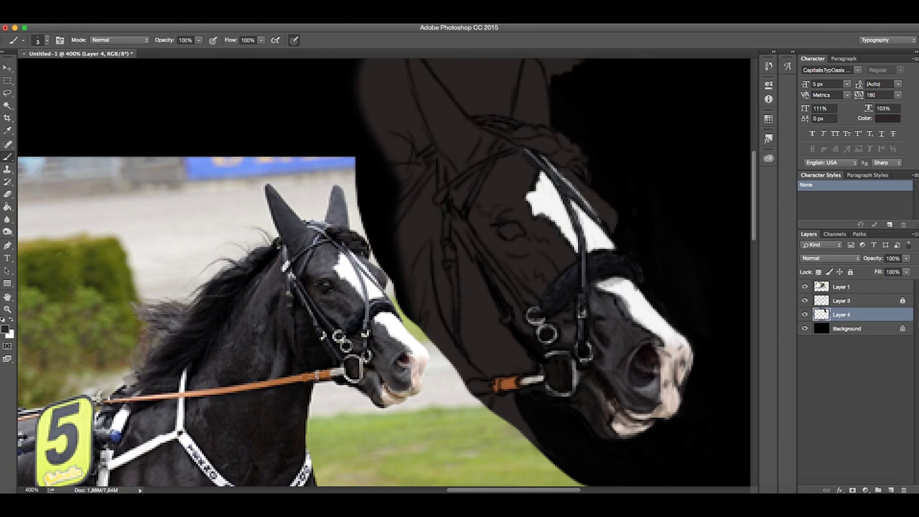
# Toggle the sketch lines to check the painting and bring the horse head into view.
pyautogui.hotkey('ctrl', ',')
pyautogui.hotkey('ctrl', ',')
pyautogui.press('x')
pyautogui.hotkey('ctrl', ',')
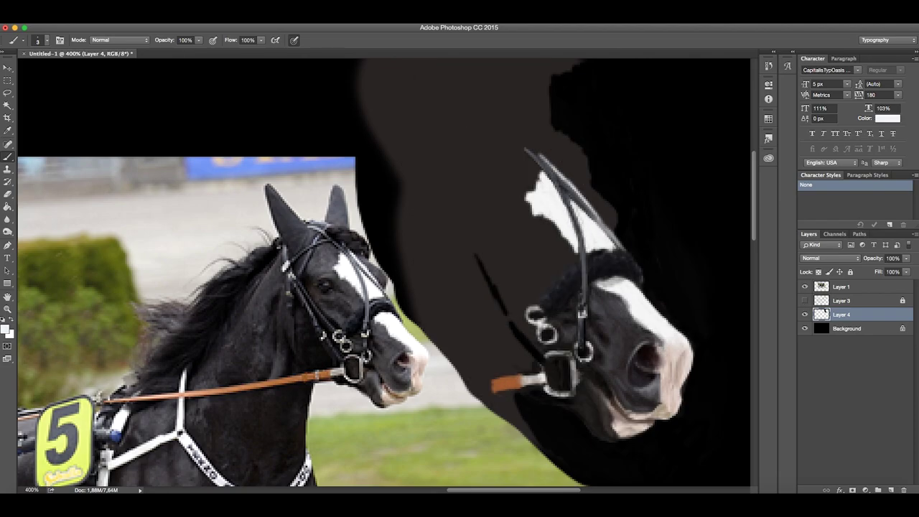
pyautogui.press('x')
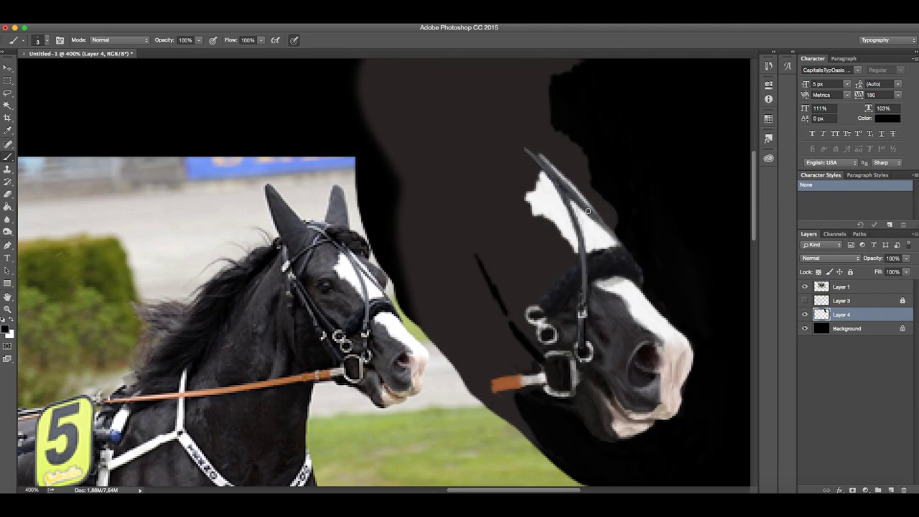
pyautogui.scroll(2, 640, 225)
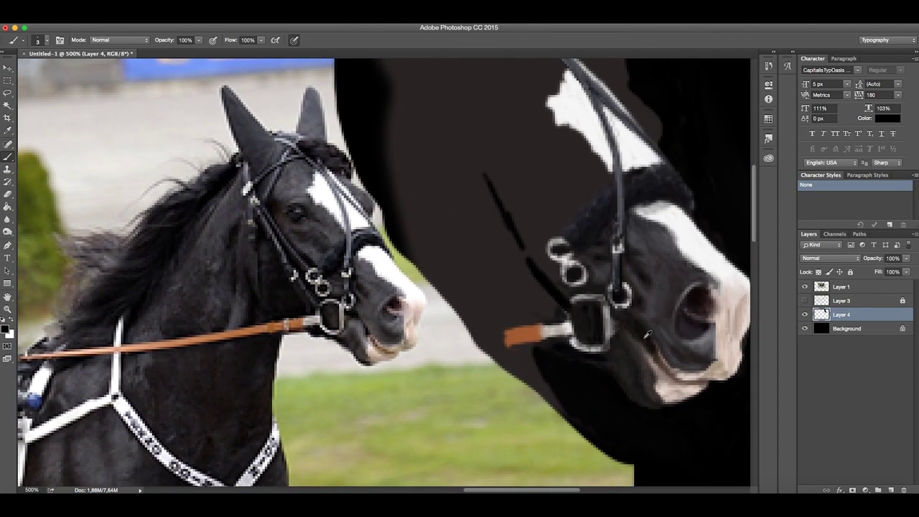
pyautogui.moveTo(625, 314)
pyautogui.mouseDown()
pyautogui.moveTo(468, 262)
pyautogui.moveTo(652, 332)
pyautogui.mouseUp()
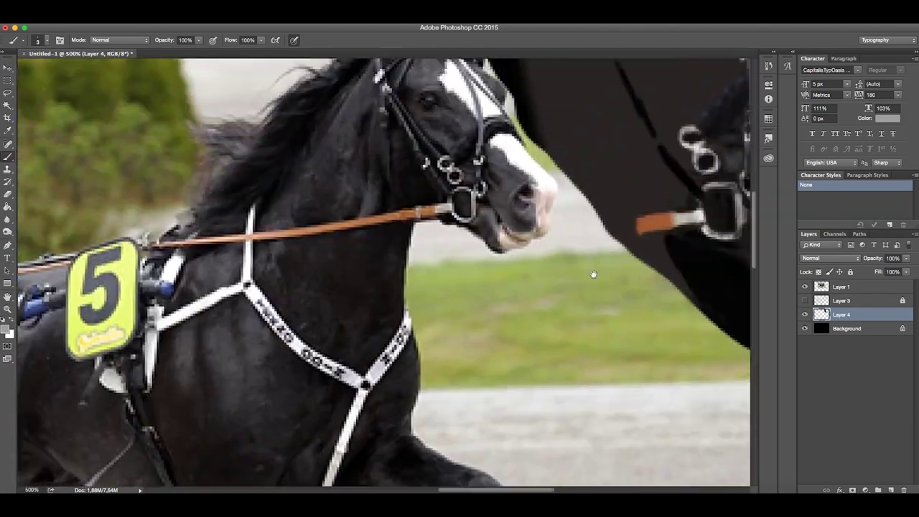
# Sample black and darken the forehead beside the blaze, hiding the sketch to check.
pyautogui.keyDown('alt'); pyautogui.click(614, 187); pyautogui.keyUp('alt')
pyautogui.keyDown('alt'); pyautogui.click(605, 176); pyautogui.keyUp('alt')
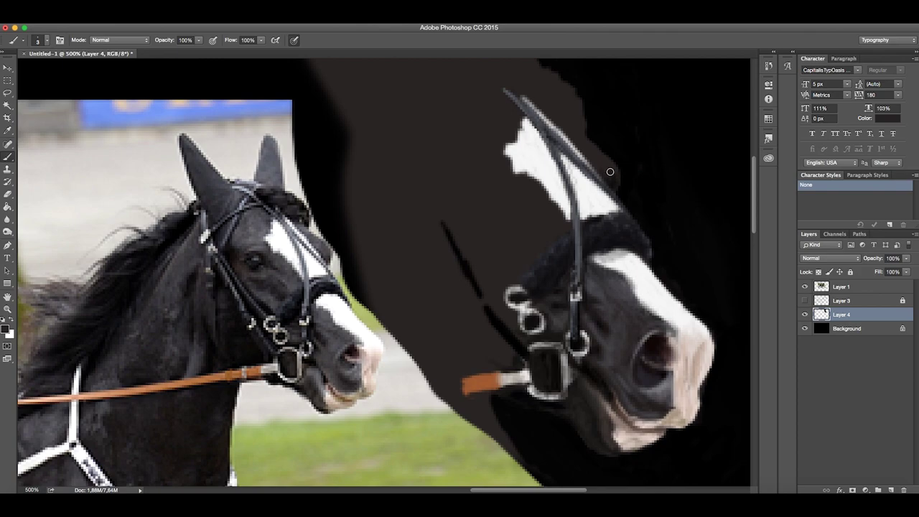
pyautogui.moveTo(567, 122); pyautogui.dragTo(611, 175)
pyautogui.press('super+comma')
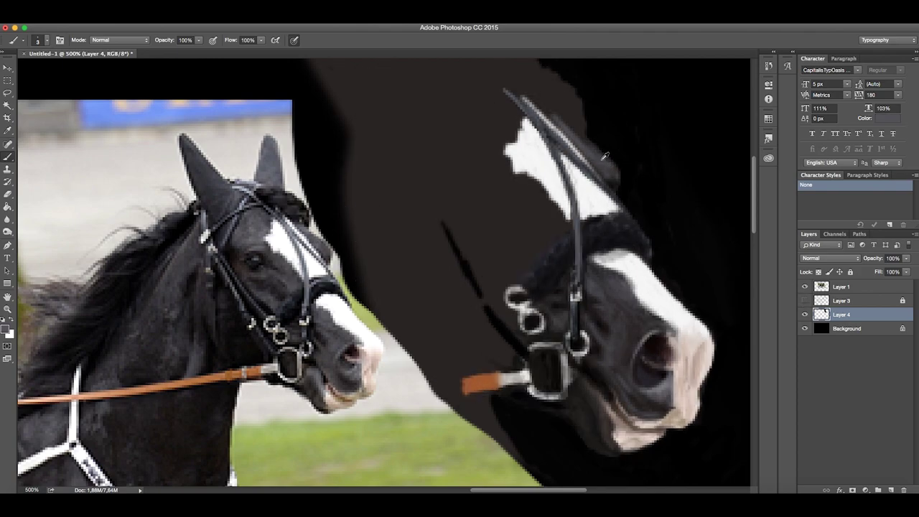
pyautogui.keyDown('alt'); pyautogui.click(587, 159); pyautogui.keyUp('alt')
pyautogui.moveTo(567, 130)
pyautogui.mouseDown()
pyautogui.moveTo(619, 182)
pyautogui.moveTo(615, 174)
pyautogui.mouseUp()
pyautogui.keyDown('alt'); pyautogui.click(618, 182); pyautogui.keyUp('alt')
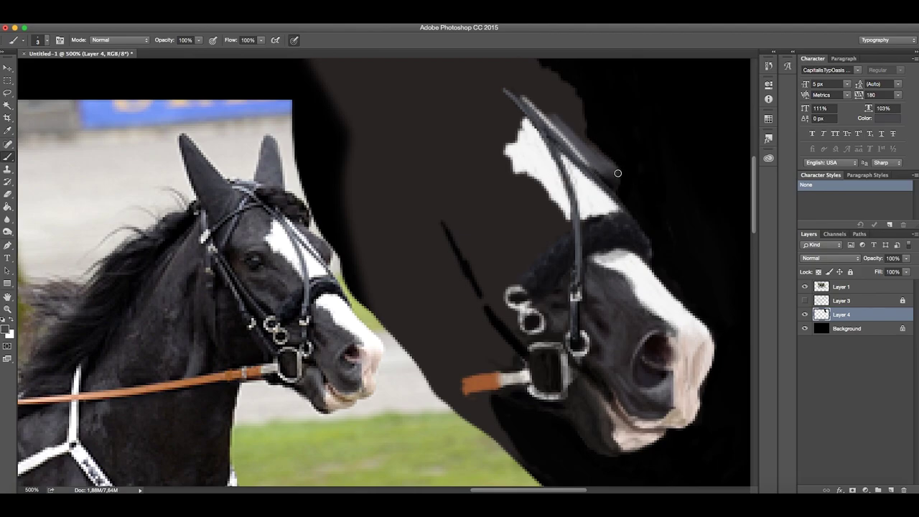
pyautogui.press('super+comma')
pyautogui.press('super+comma')
# Sample a painting colour and toggle the sketch lines for reference.
pyautogui.scroll(-8, 569, 242)
pyautogui.scroll(7, 569, 242)
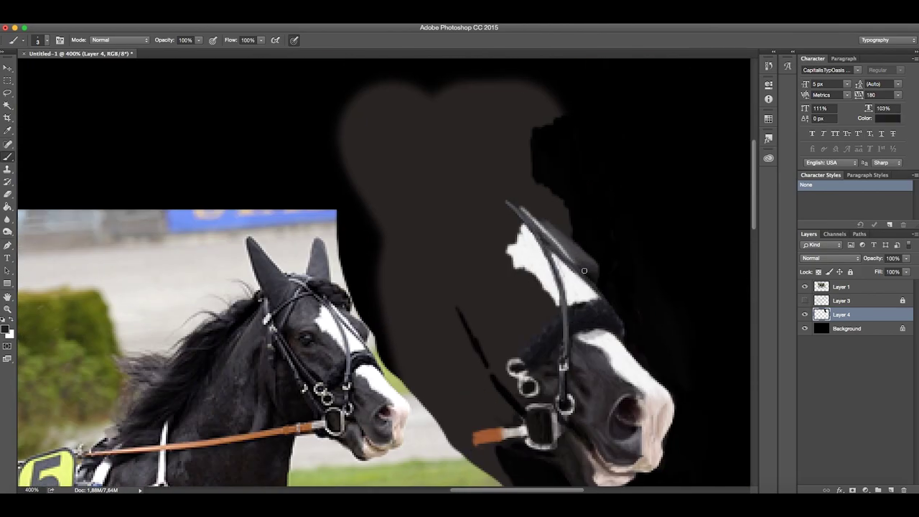
pyautogui.keyDown('alt'); pyautogui.click(550, 229); pyautogui.keyUp('alt')
pyautogui.click(804, 300)
pyautogui.press('super+equal')
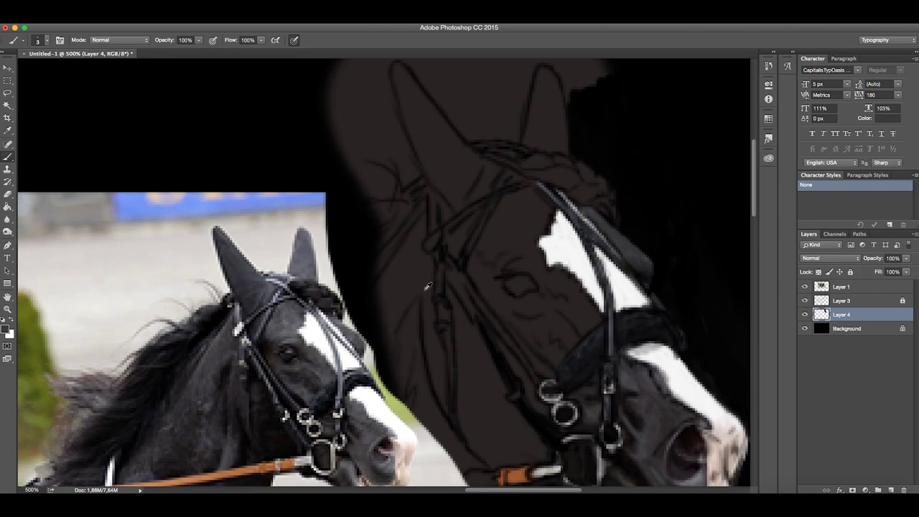
pyautogui.press('x')
pyautogui.press('super+comma')
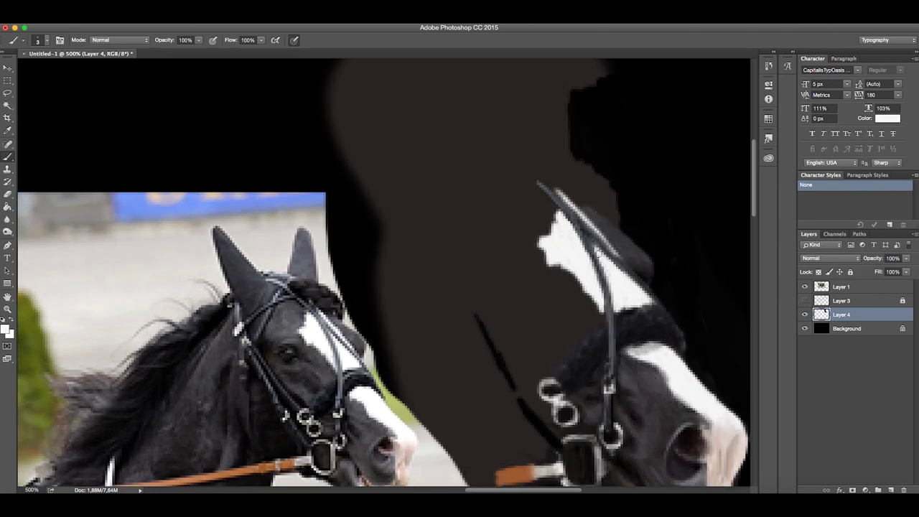
# Sample the dark bridle colour and paint a thin dark edge along the strap.
pyautogui.keyDown('alt'); pyautogui.click(335, 336); pyautogui.keyUp('alt')
pyautogui.press('[')
pyautogui.press('[')
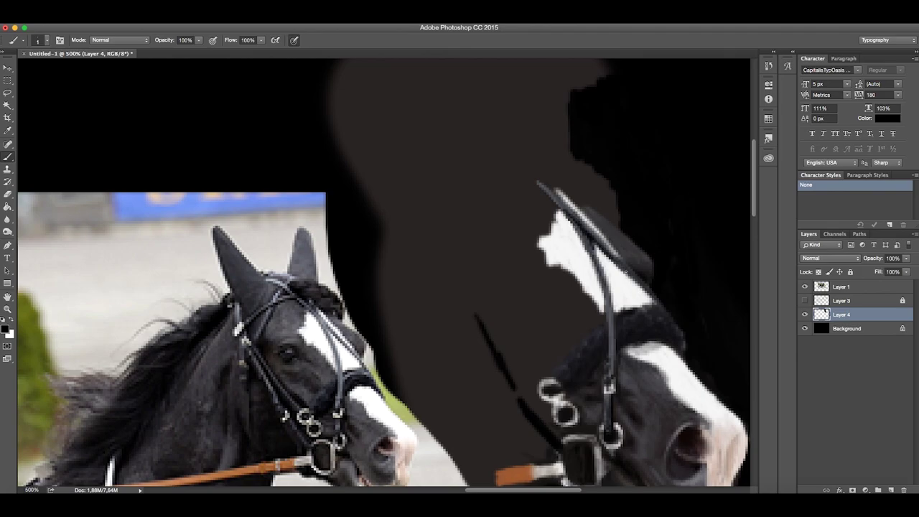
pyautogui.moveTo(623, 260); pyautogui.dragTo(567, 202)
# Extend the white blaze with light strokes, then add a dark stroke down the neck.
pyautogui.keyDown('alt'); pyautogui.click(638, 277); pyautogui.keyUp('alt')
pyautogui.moveTo(610, 244); pyautogui.dragTo(560, 188)
pyautogui.moveTo(667, 297); pyautogui.dragTo(661, 317)
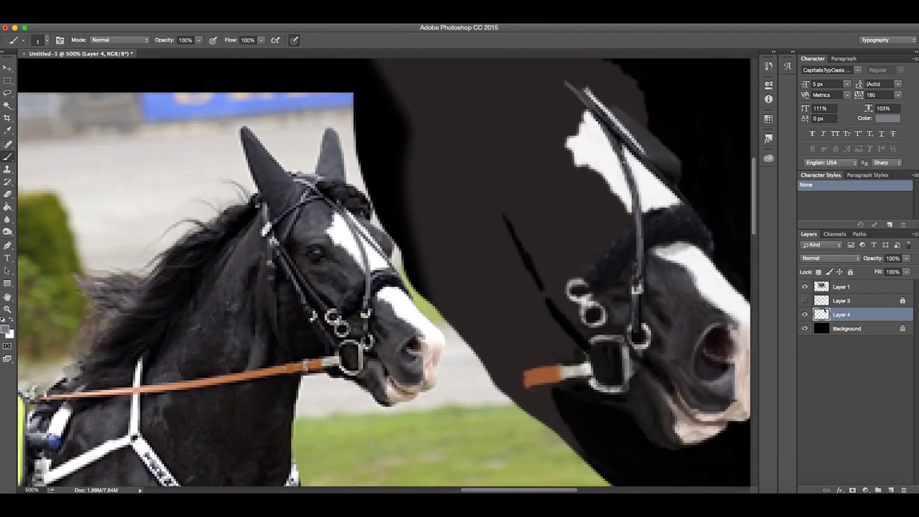
pyautogui.keyDown('alt'); pyautogui.click(623, 147); pyautogui.keyUp('alt')
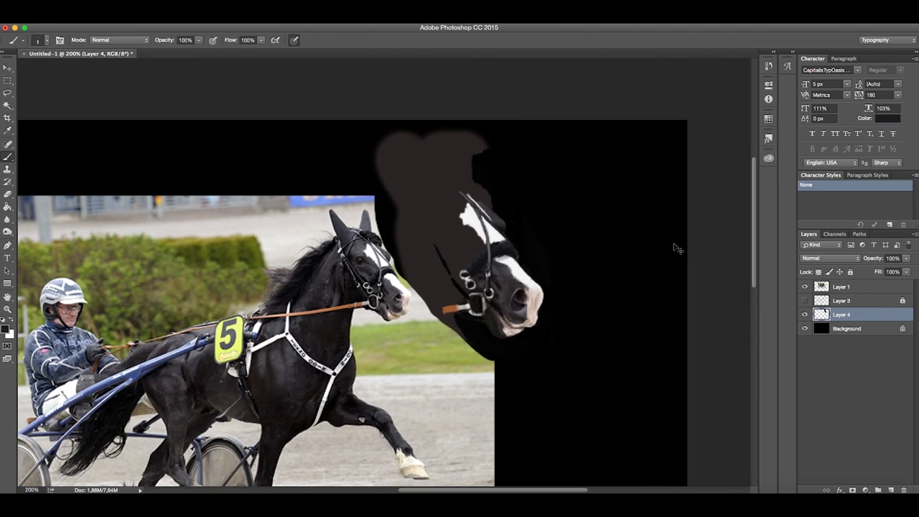
pyautogui.moveTo(674, 246)
pyautogui.mouseDown()
pyautogui.moveTo(513, 188)
pyautogui.moveTo(510, 321)
pyautogui.mouseUp()
# Set a 3 px brush and paint a dark lidded eye on the horse.
pyautogui.rightClick(511, 321)
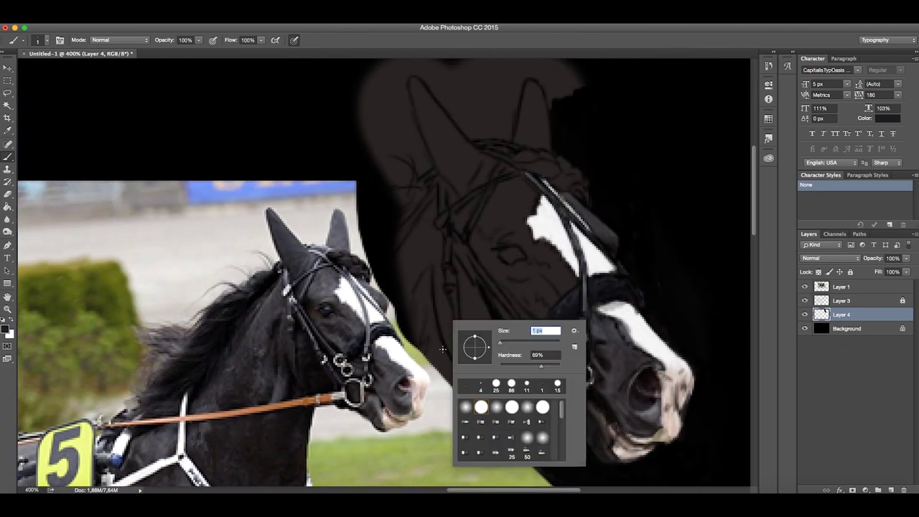
pyautogui.write('3')
pyautogui.press('Return')
pyautogui.keyDown('alt'); pyautogui.click(329, 312); pyautogui.keyUp('alt')
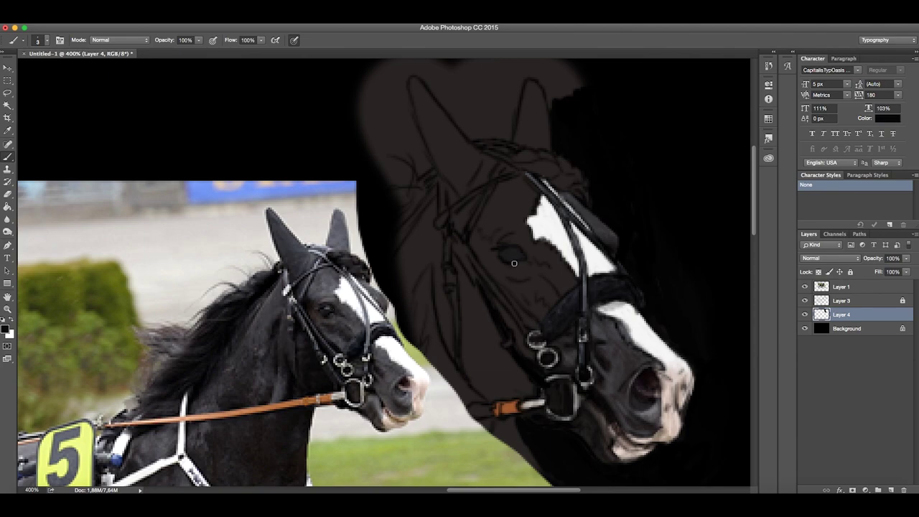
pyautogui.moveTo(506, 262)
pyautogui.mouseDown()
pyautogui.moveTo(520, 264)
pyautogui.moveTo(520, 253)
pyautogui.mouseUp()
pyautogui.keyDown('alt'); pyautogui.click(513, 256); pyautogui.keyUp('alt')
# Add grey shading above the eye and dark shading to its right, comparing against the sketch.
pyautogui.click(805, 300)
pyautogui.scroll(-5, 538, 252)
pyautogui.scroll(6, 597, 289)
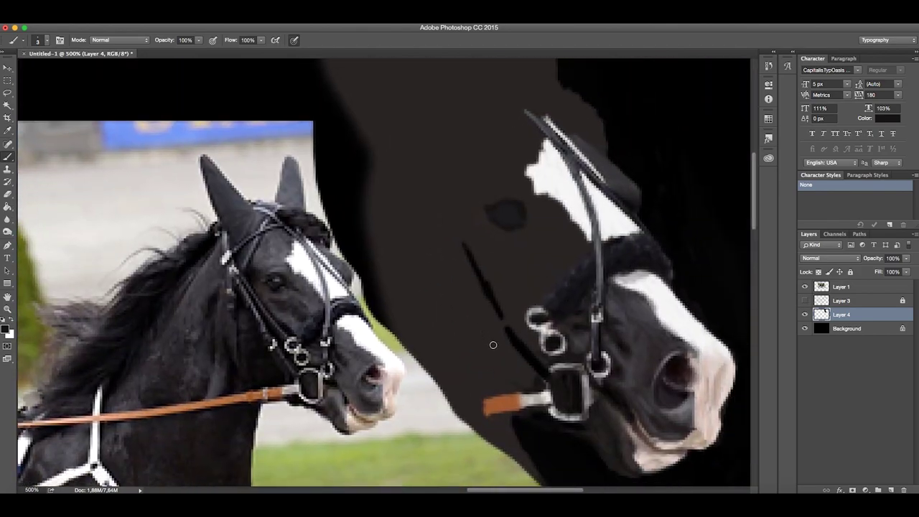
pyautogui.hotkey('ctrl', 'z')
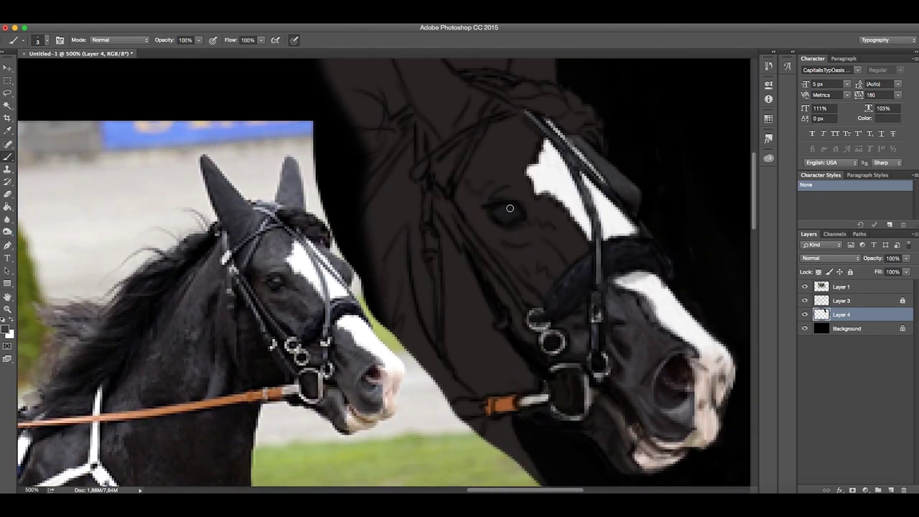
pyautogui.moveTo(510, 208)
pyautogui.mouseDown()
pyautogui.moveTo(530, 196)
pyautogui.moveTo(522, 200)
pyautogui.mouseUp()
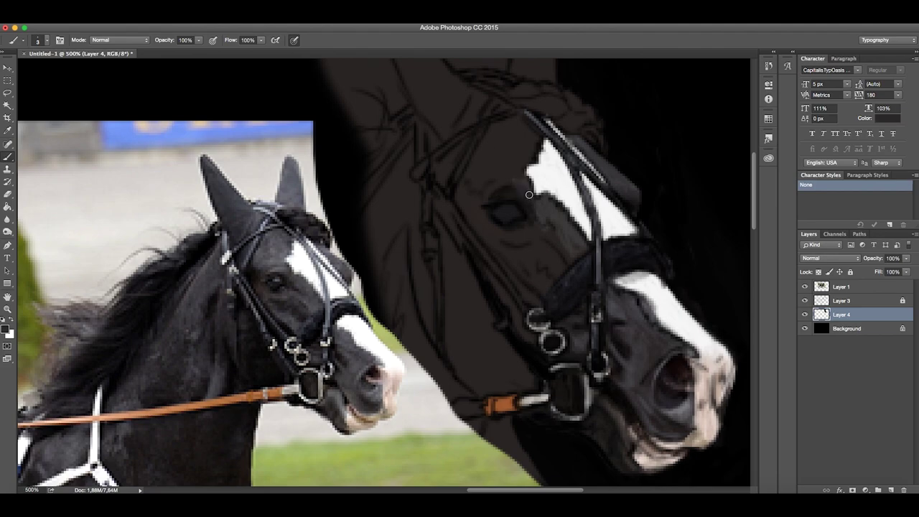
pyautogui.hotkey('ctrl', 'z')
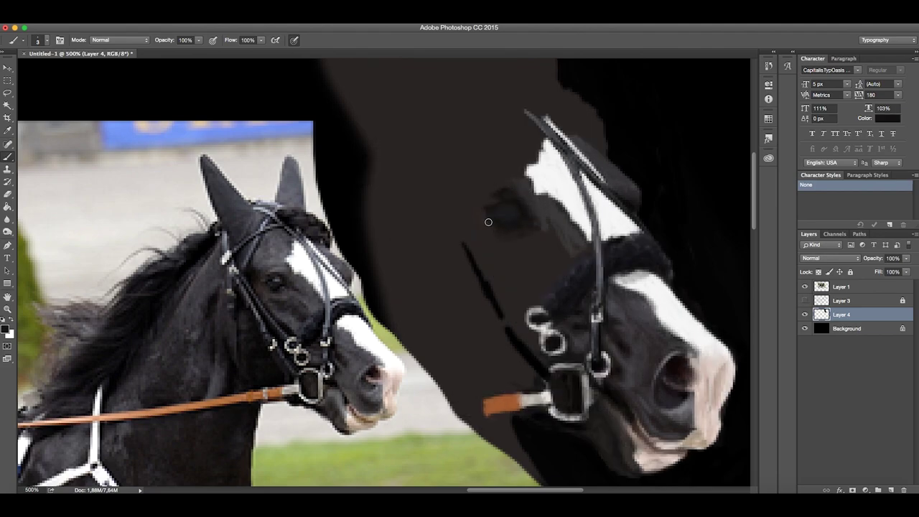
pyautogui.moveTo(514, 218); pyautogui.dragTo(510, 193)
pyautogui.scroll(-5, 466, 287)
pyautogui.scroll(5, 466, 323)
pyautogui.hotkey('ctrl', 'z')
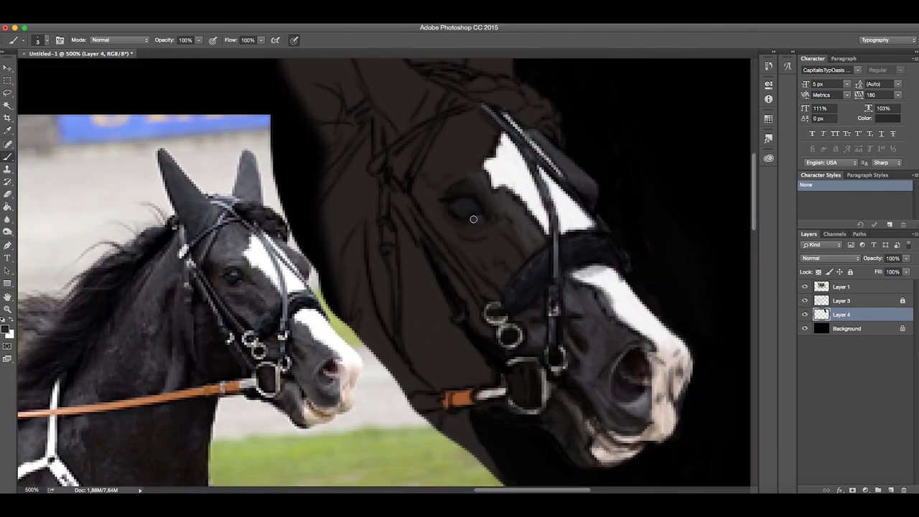
pyautogui.hotkey('ctrl', 'z')
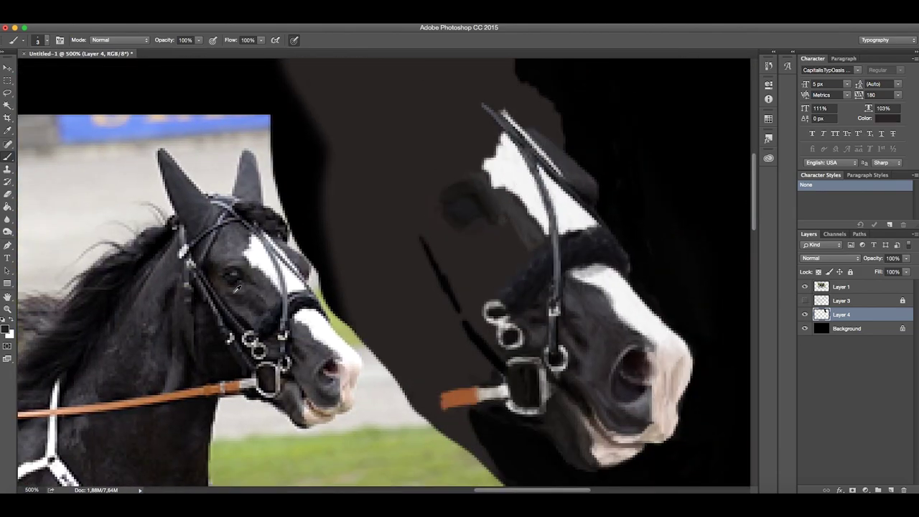
pyautogui.hotkey('ctrl', 'z')
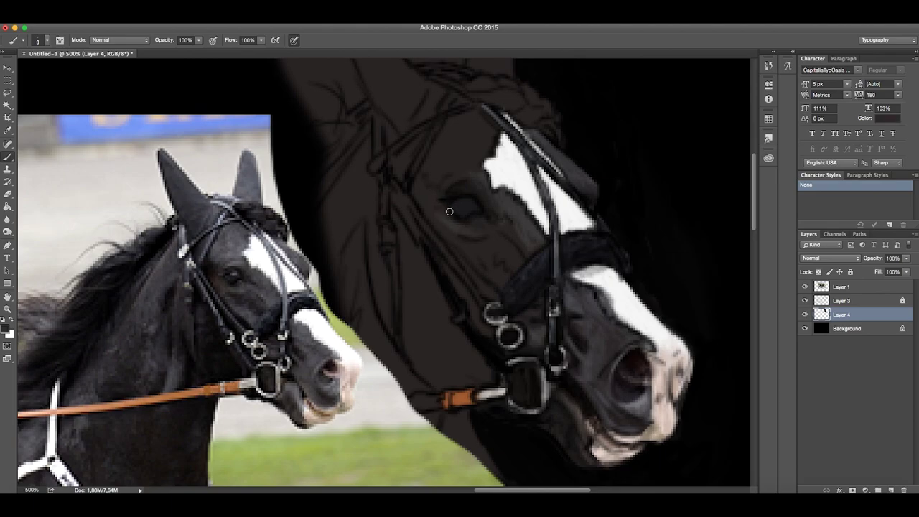
pyautogui.hotkey('ctrl', 'z')
# With a 1 px brush, dab a white eye highlight and paint dark detail around it.
pyautogui.keyDown('alt'); pyautogui.click(474, 222); pyautogui.keyUp('alt')
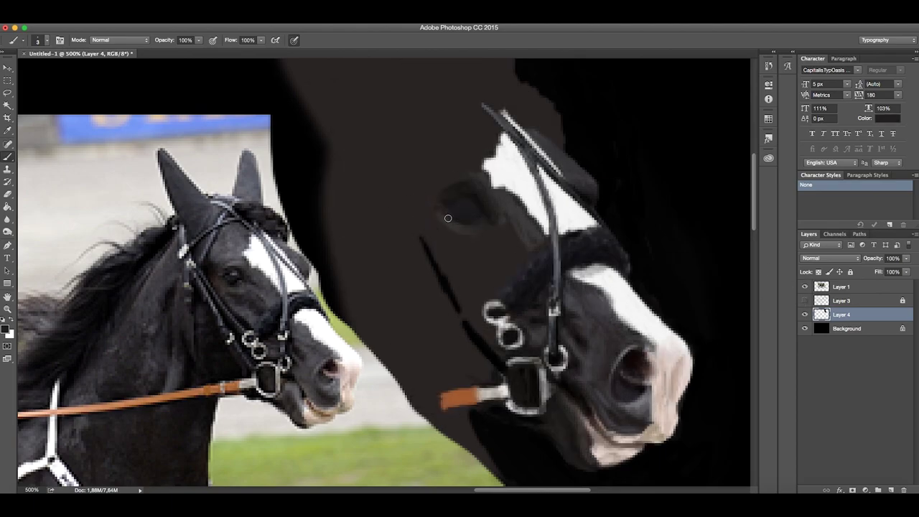
pyautogui.press('[')
pyautogui.press('[')
pyautogui.keyDown('alt'); pyautogui.click(470, 206); pyautogui.keyUp('alt')
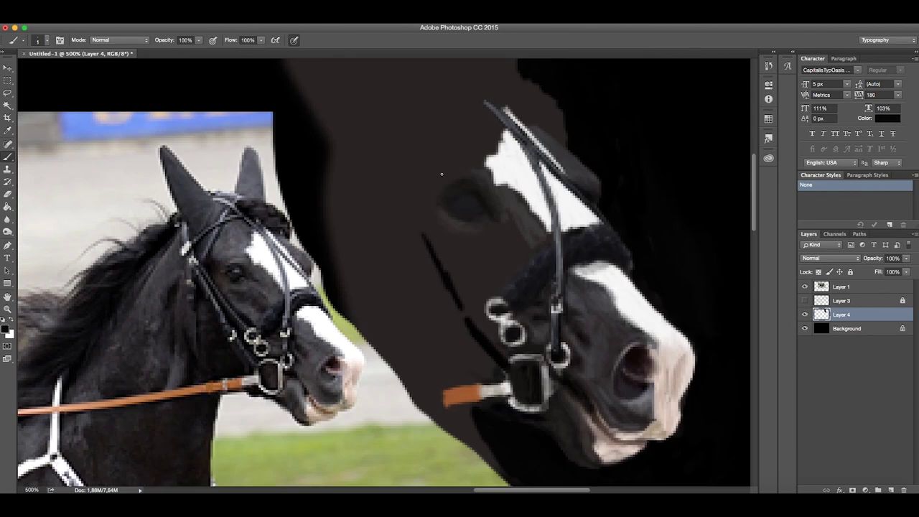
pyautogui.keyDown('alt'); pyautogui.click(237, 269); pyautogui.keyUp('alt')
pyautogui.keyDown('alt'); pyautogui.click(468, 211); pyautogui.keyUp('alt')
pyautogui.keyDown('alt'); pyautogui.click(242, 264); pyautogui.keyUp('alt')
pyautogui.click(465, 203)
pyautogui.press('d')
pyautogui.moveTo(467, 215); pyautogui.dragTo(468, 231)
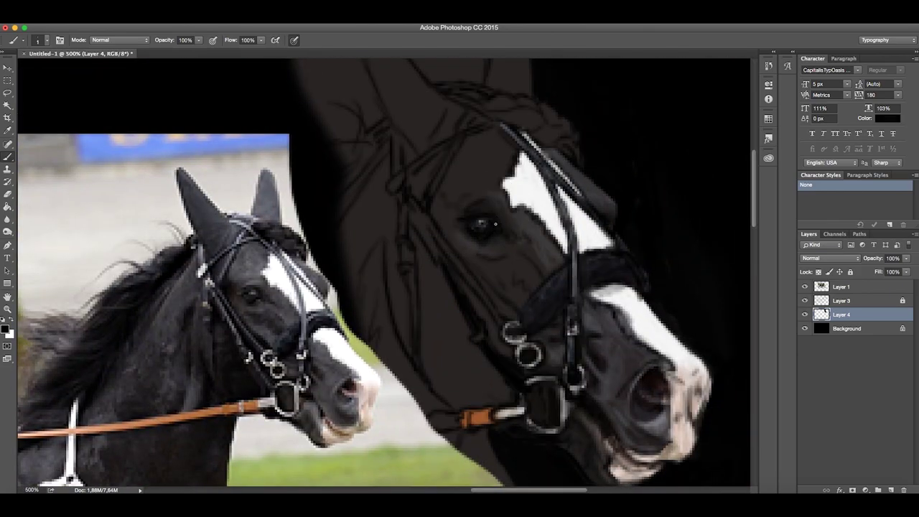
# Paint dark strokes along the jaw and throat at brush size 3, checking against the sketch.
pyautogui.keyDown('alt'); pyautogui.click(495, 221); pyautogui.keyUp('alt')
pyautogui.keyDown('alt'); pyautogui.click(478, 239); pyautogui.keyUp('alt')
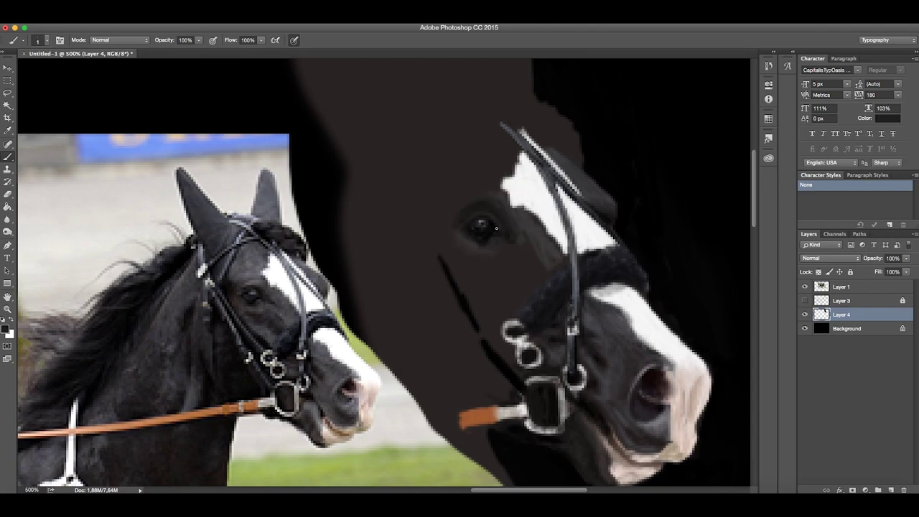
pyautogui.moveTo(503, 156); pyautogui.dragTo(607, 254)
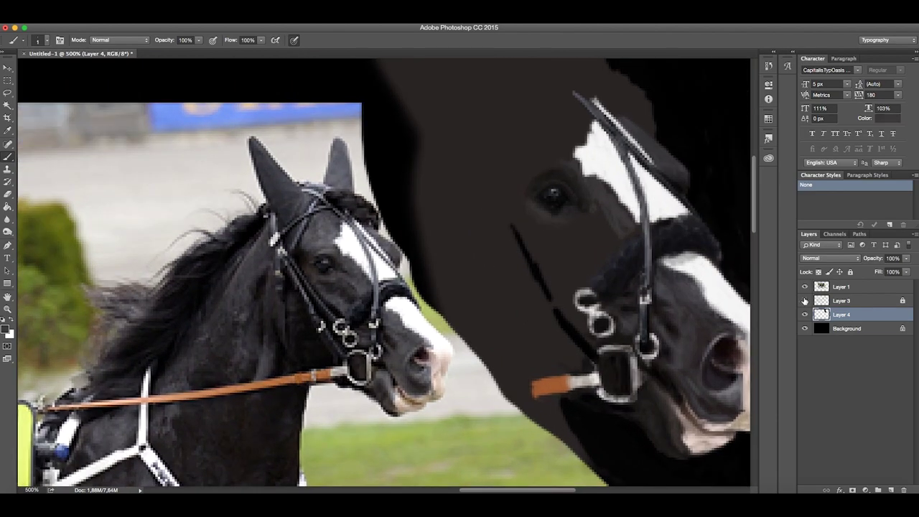
pyautogui.click(804, 300)
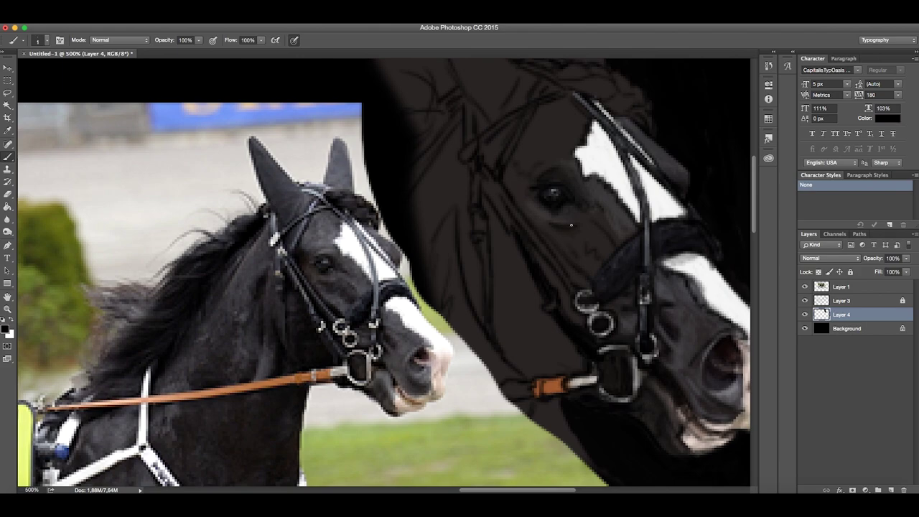
pyautogui.click(805, 300)
pyautogui.rightClick(581, 260)
pyautogui.press('Return')
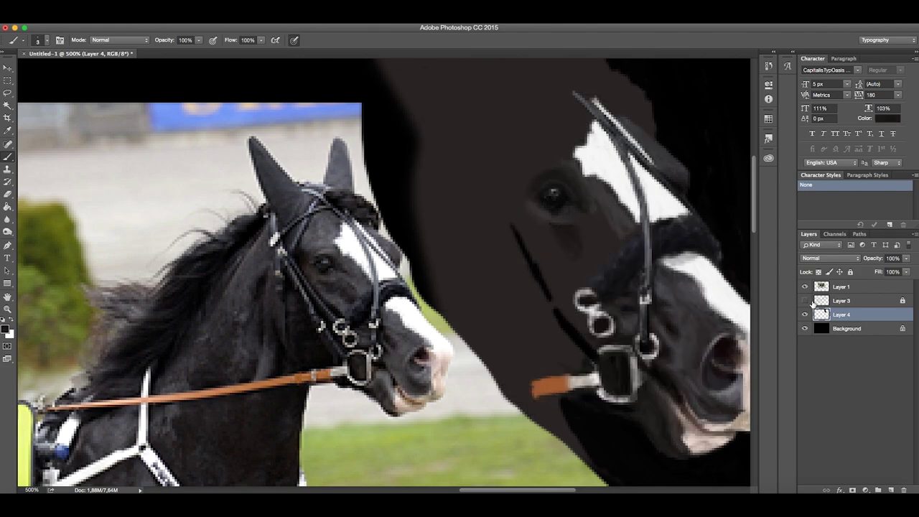
pyautogui.click(805, 300)
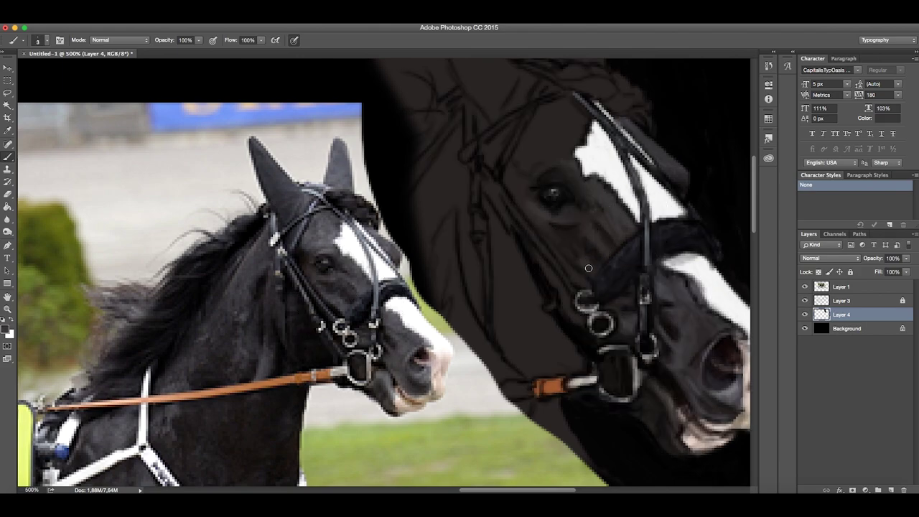
pyautogui.click(805, 300)
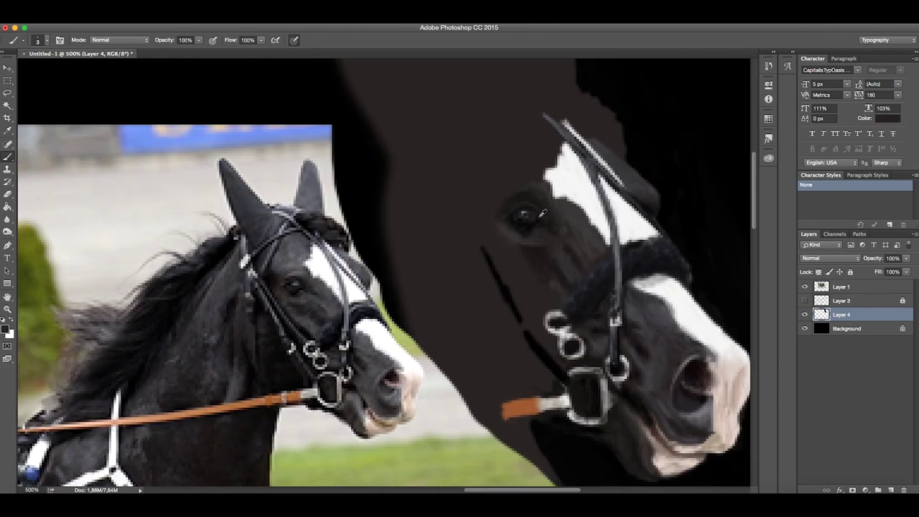
pyautogui.click(514, 215)
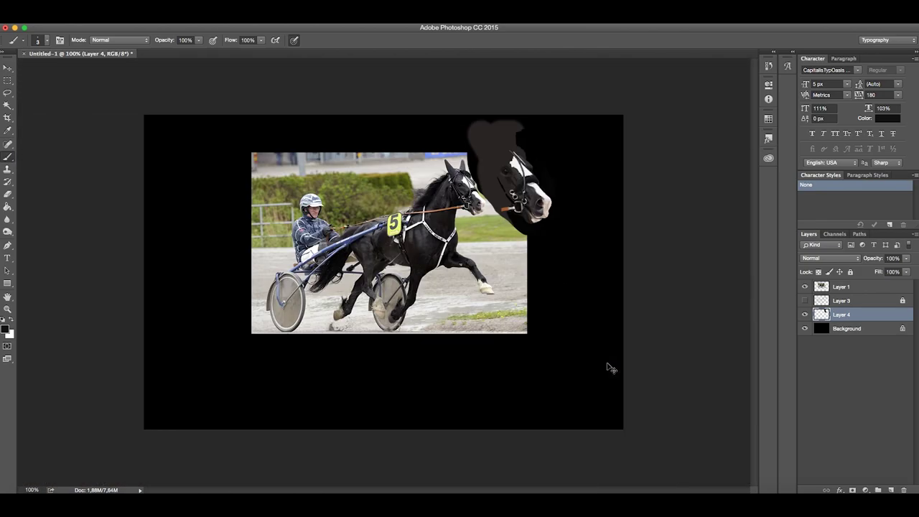
pyautogui.moveTo(607, 362); pyautogui.dragTo(600, 367)
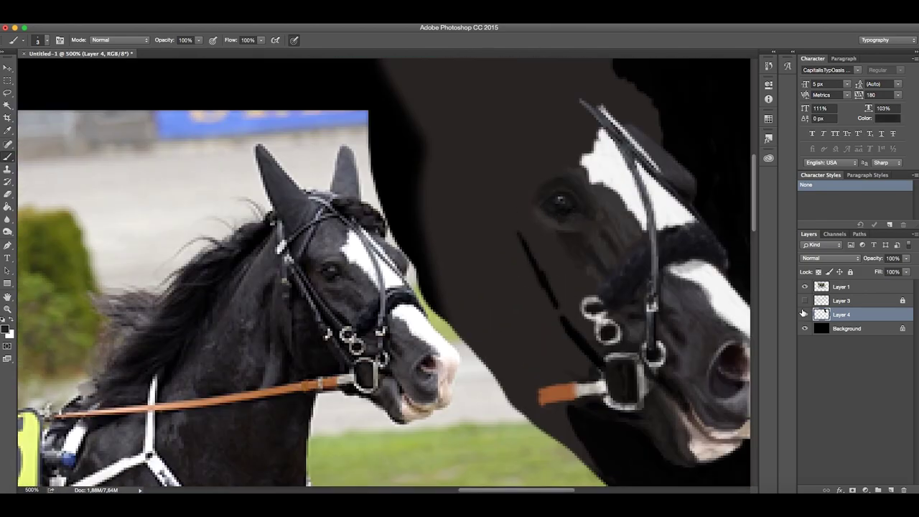
# Switch to a 1 px white brush and sample the eye colours again.
pyautogui.click(605, 228)
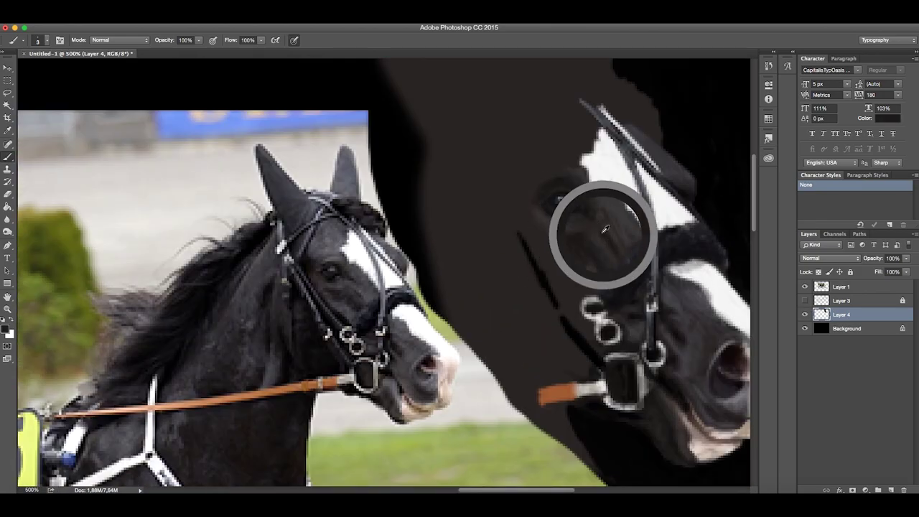
pyautogui.click(805, 300)
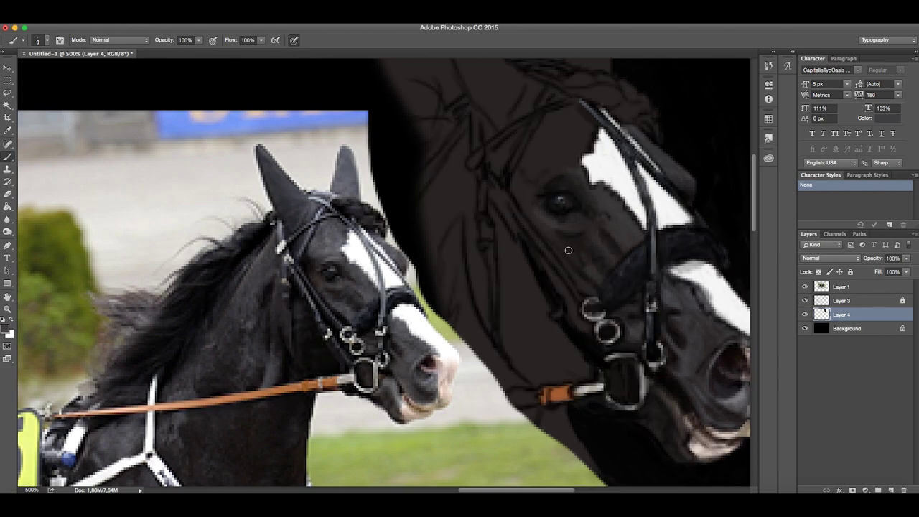
pyautogui.hotkey('ctrl', ',')
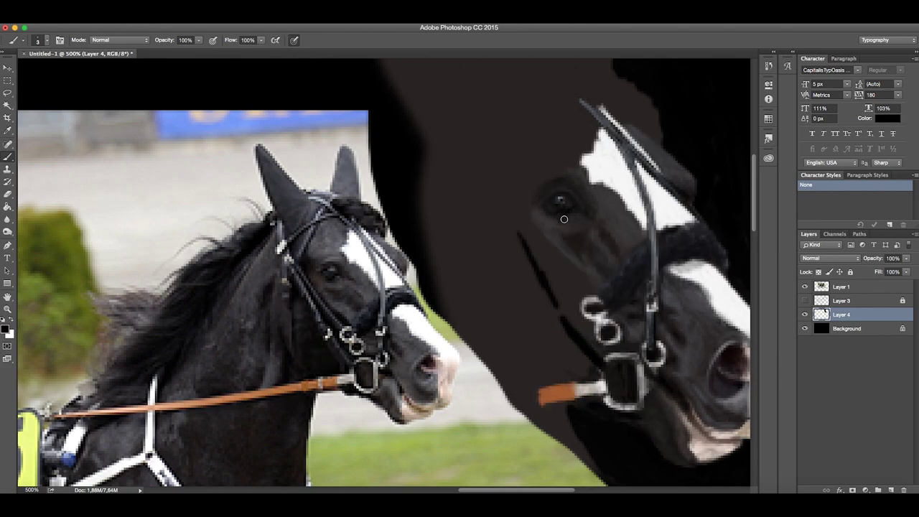
pyautogui.rightClick(564, 216)
pyautogui.press('[')
pyautogui.press('[')
pyautogui.press('x')
pyautogui.press('x')
pyautogui.keyDown('alt'); pyautogui.click(720, 170); pyautogui.keyUp('alt')
pyautogui.keyDown('alt'); pyautogui.click(550, 226); pyautogui.keyUp('alt')
# Sample dark grey from the reference eye with a 3 px brush, toggling the sketch.
pyautogui.keyDown('alt'); pyautogui.click(325, 267); pyautogui.keyUp('alt')
pyautogui.click(805, 300)
pyautogui.rightClick(585, 273)
pyautogui.press(']')
pyautogui.press(']')
pyautogui.press('Return')
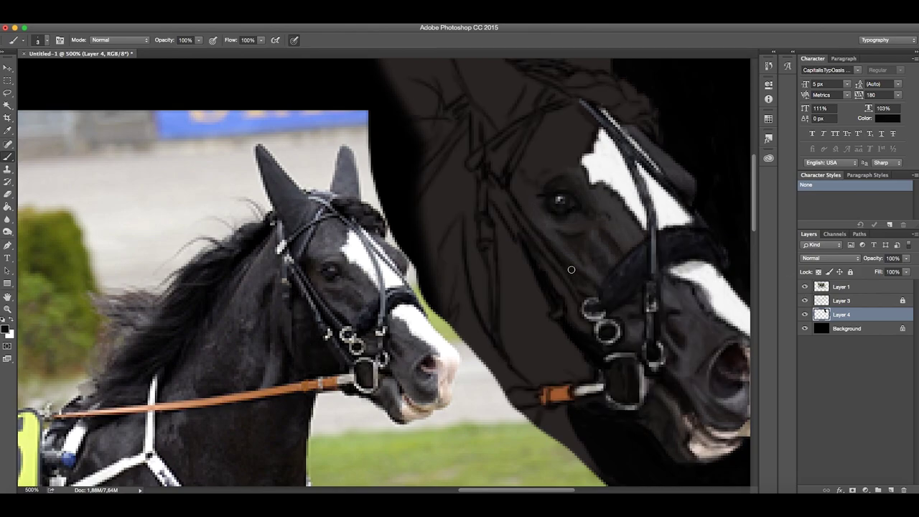
pyautogui.scroll(-4, 544, 239)
pyautogui.scroll(3, 431, 272)
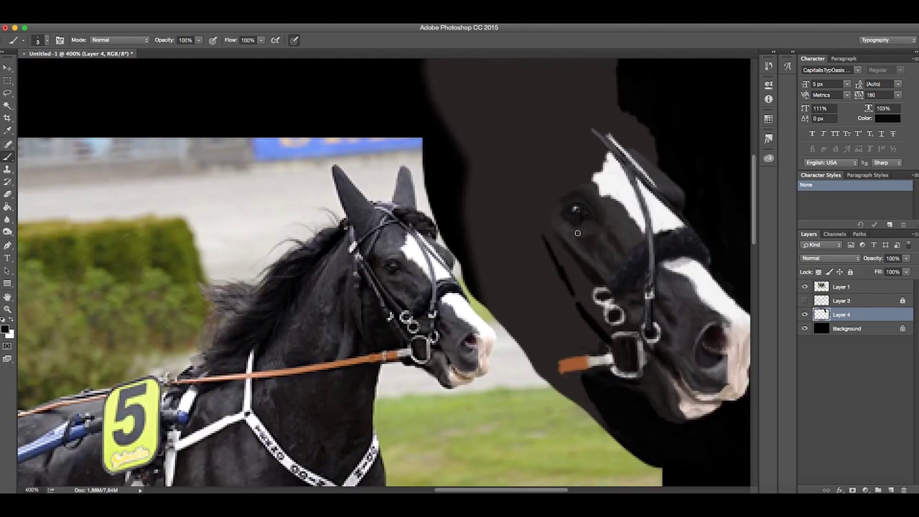
pyautogui.keyDown('alt'); pyautogui.click(389, 301); pyautogui.keyUp('alt')
pyautogui.click(805, 300)
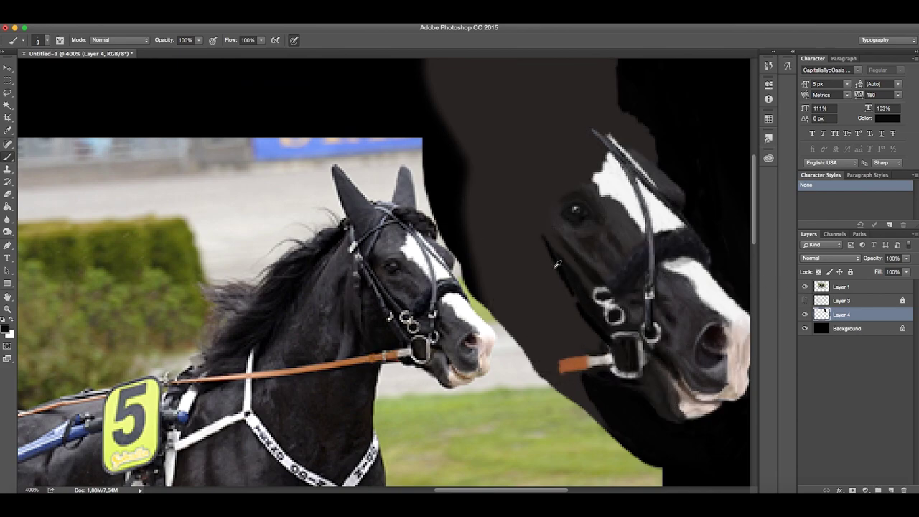
# Sample a lighter colour, hide the sketch lines and open brush settings to shrink the brush.
pyautogui.scroll(-4, 698, 385)
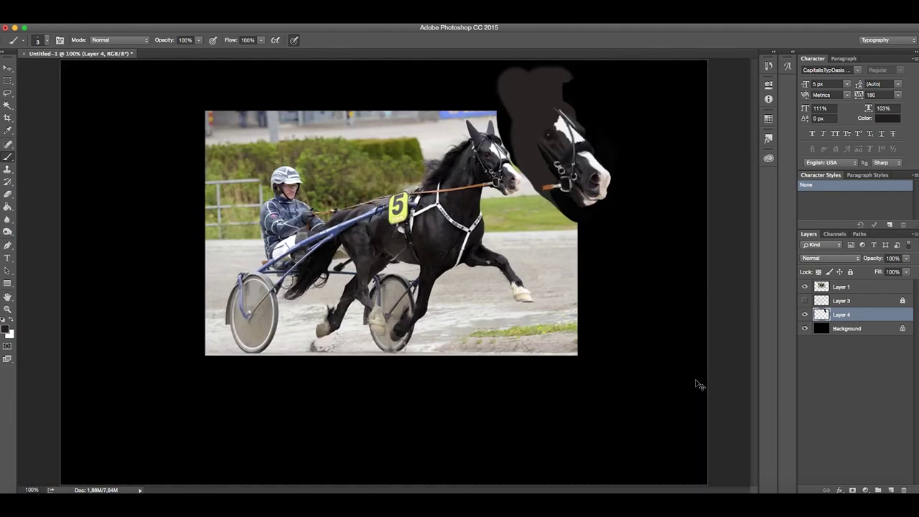
pyautogui.scroll(4, 698, 384)
pyautogui.click(805, 300)
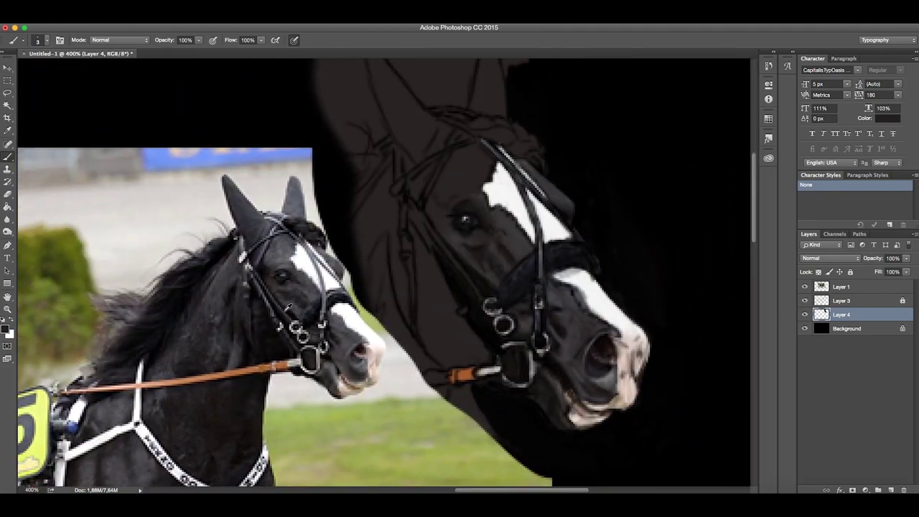
pyautogui.click(805, 301)
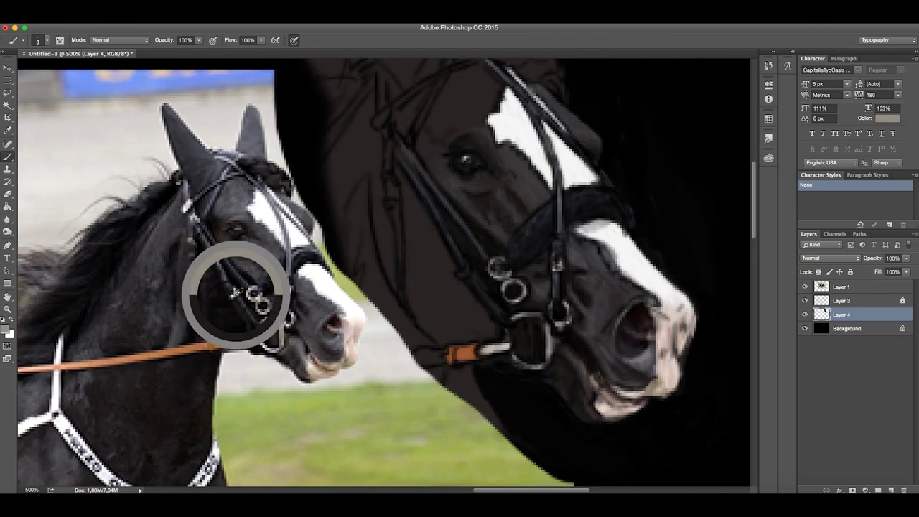
pyautogui.keyDown('alt'); pyautogui.click(235, 293); pyautogui.keyUp('alt')
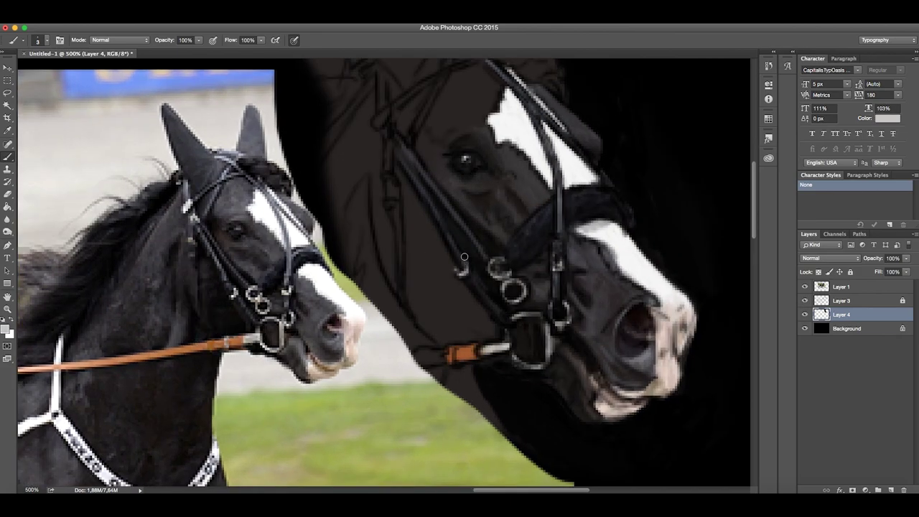
pyautogui.click(805, 300)
pyautogui.rightClick(459, 233)
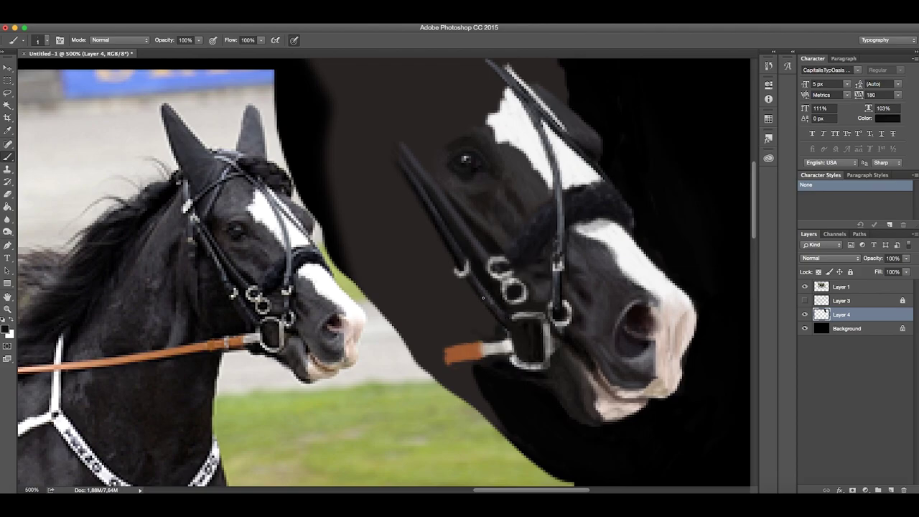
# View the whole document, sample the dark grey and reset/swap the painting colours.
pyautogui.hotkey('ctrl', '1')
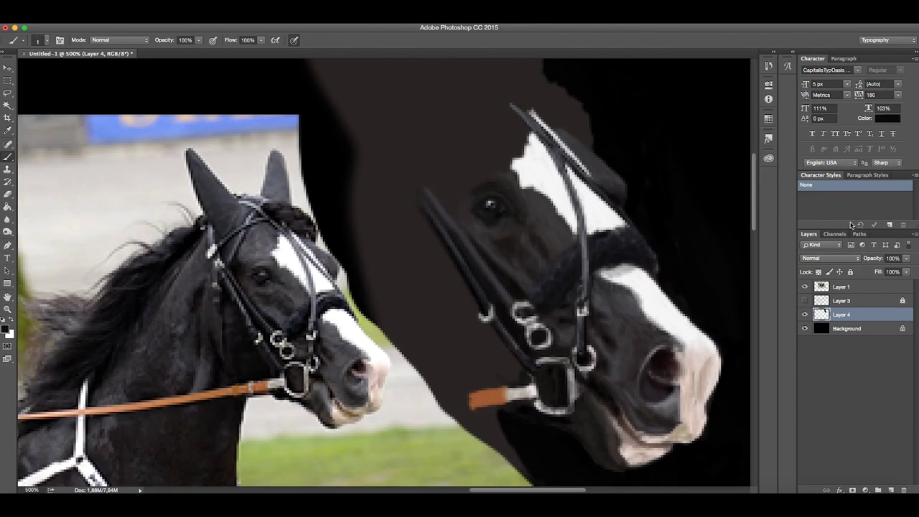
pyautogui.keyDown('alt'); pyautogui.click(473, 257); pyautogui.keyUp('alt')
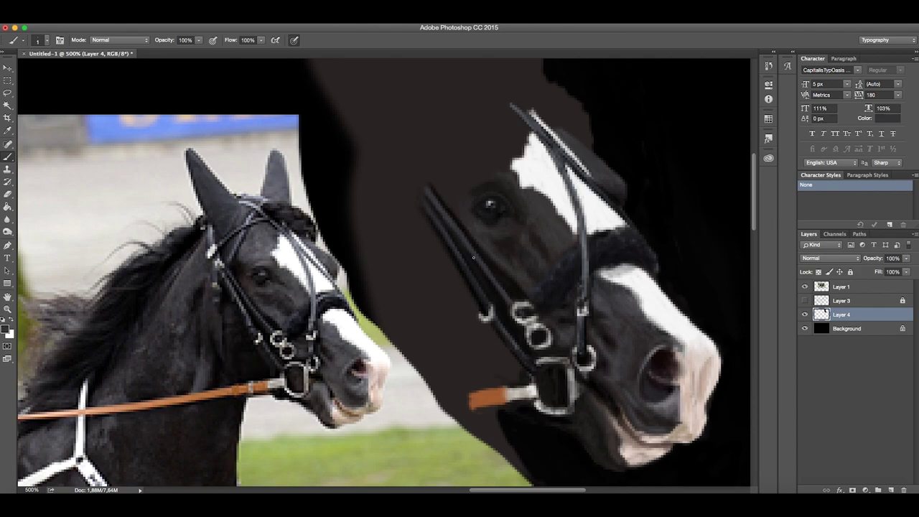
pyautogui.press('d')
pyautogui.press('x')
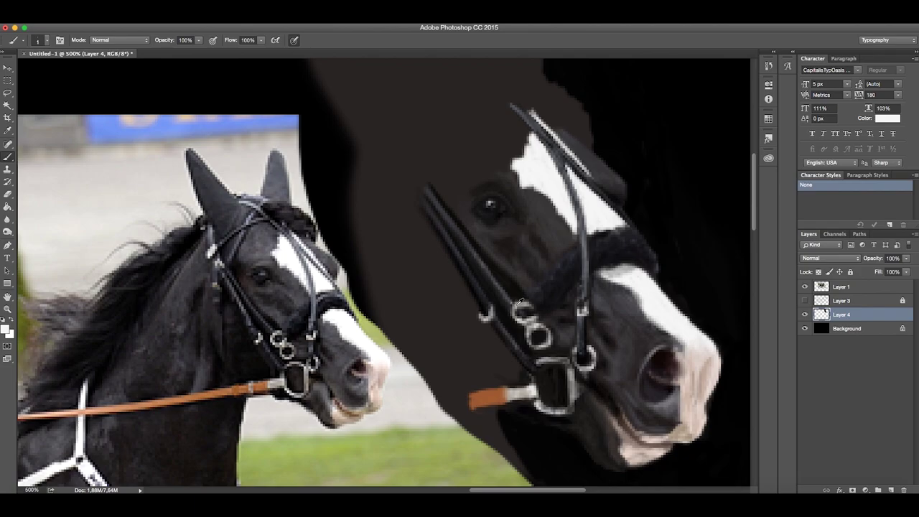
pyautogui.press('x')
pyautogui.press('x')
pyautogui.press('x')
pyautogui.press('x')
pyautogui.press('x')
# Show the sketch and draw 3 px guide lines along the cheek and jaw.
pyautogui.hotkey('ctrl', '1')
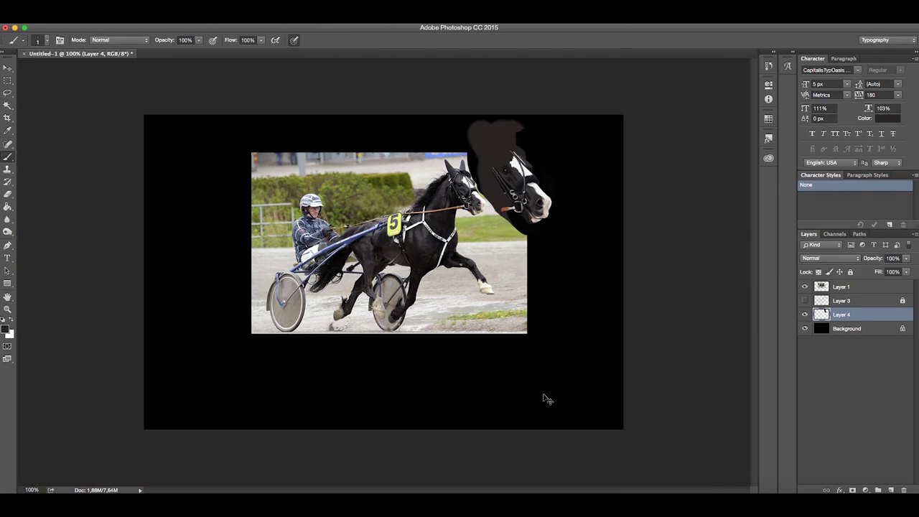
pyautogui.scroll(3, 488, 151)
pyautogui.scroll(2, 488, 151)
pyautogui.click(804, 300)
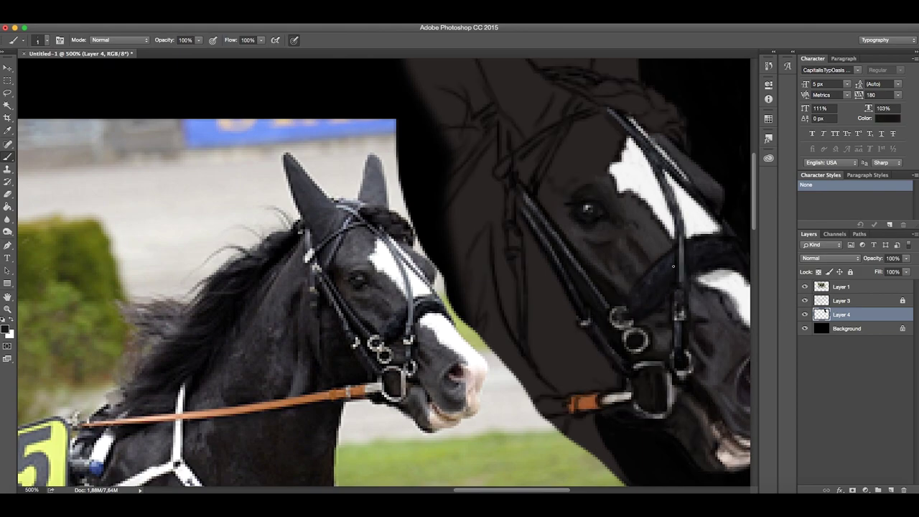
pyautogui.rightClick(628, 309)
pyautogui.press('Return')
pyautogui.moveTo(538, 316)
pyautogui.mouseDown()
pyautogui.moveTo(526, 262)
pyautogui.moveTo(581, 391)
pyautogui.moveTo(583, 334)
pyautogui.mouseUp()
pyautogui.moveTo(574, 277)
pyautogui.mouseDown()
pyautogui.moveTo(537, 245)
pyautogui.moveTo(547, 379)
pyautogui.moveTo(588, 323)
pyautogui.moveTo(605, 388)
pyautogui.mouseUp()
# Hide the sketch and touch up the bridle ring with a 1 px white brush.
pyautogui.click(805, 300)
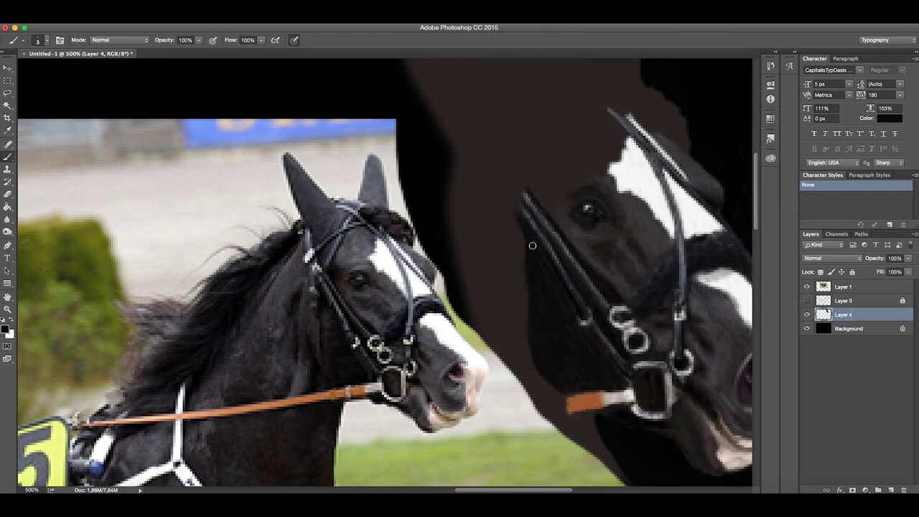
pyautogui.press('x')
pyautogui.rightClick(612, 267)
pyautogui.press('Return')
pyautogui.moveTo(585, 322); pyautogui.dragTo(589, 316)
pyautogui.press('x')
pyautogui.press('x')
pyautogui.press('x')
pyautogui.moveTo(621, 308); pyautogui.dragTo(677, 384)
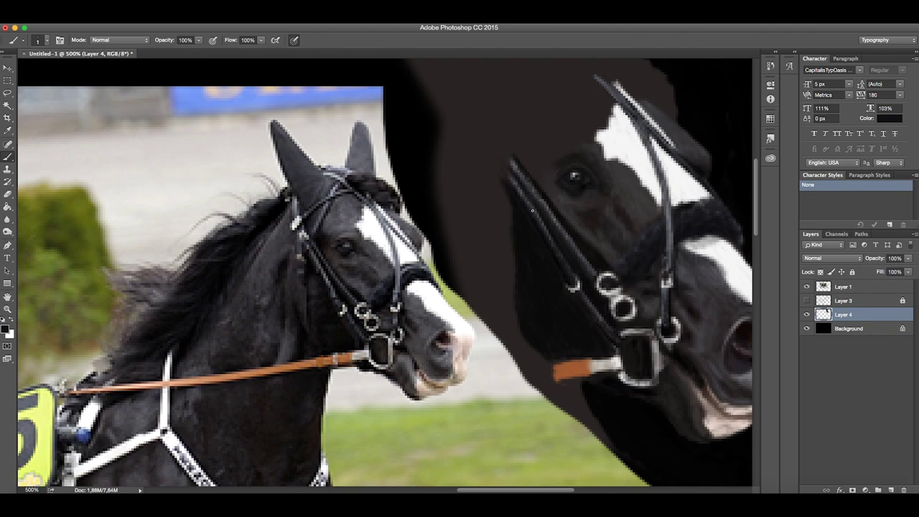
# Set a 3 px black brush after sampling dark grey-brown, and pan around the horse heads.
pyautogui.press('x')
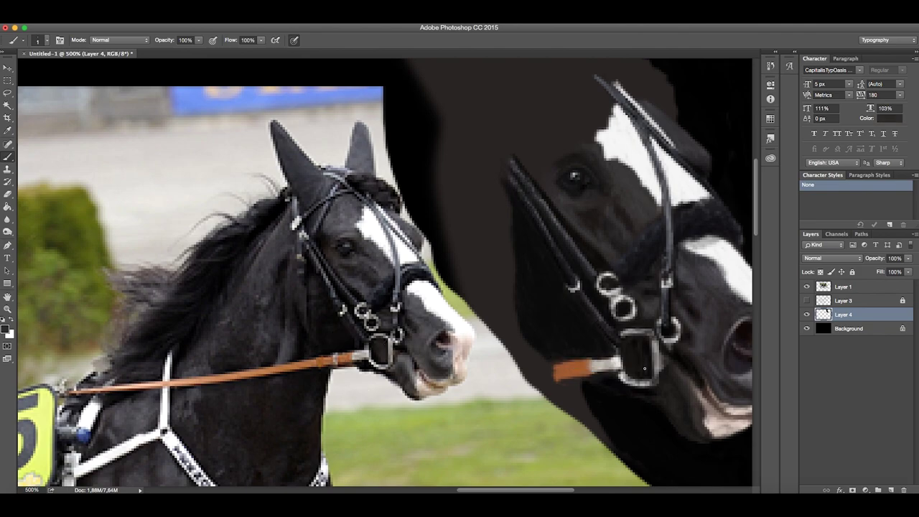
pyautogui.press(']')
pyautogui.press(']')
pyautogui.press('x')
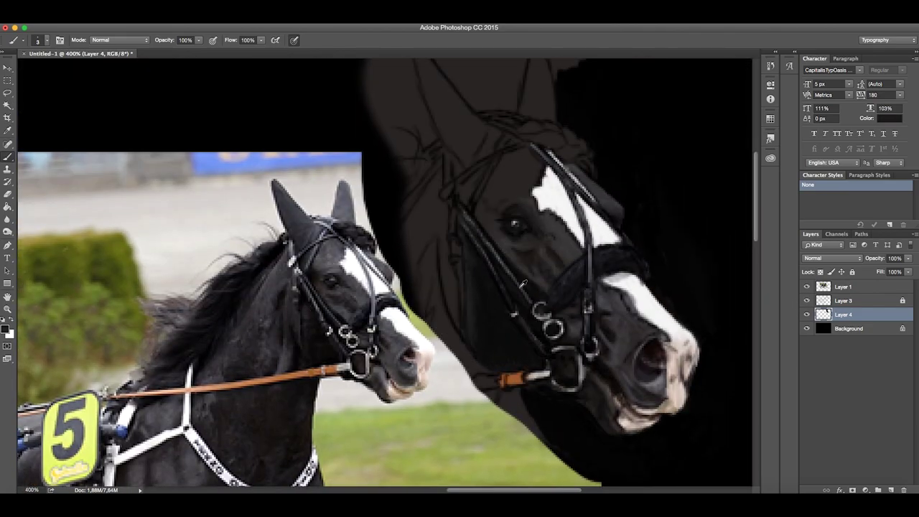
pyautogui.keyDown('alt'); pyautogui.click(440, 222); pyautogui.keyUp('alt')
pyautogui.click(806, 300)
pyautogui.press('d')
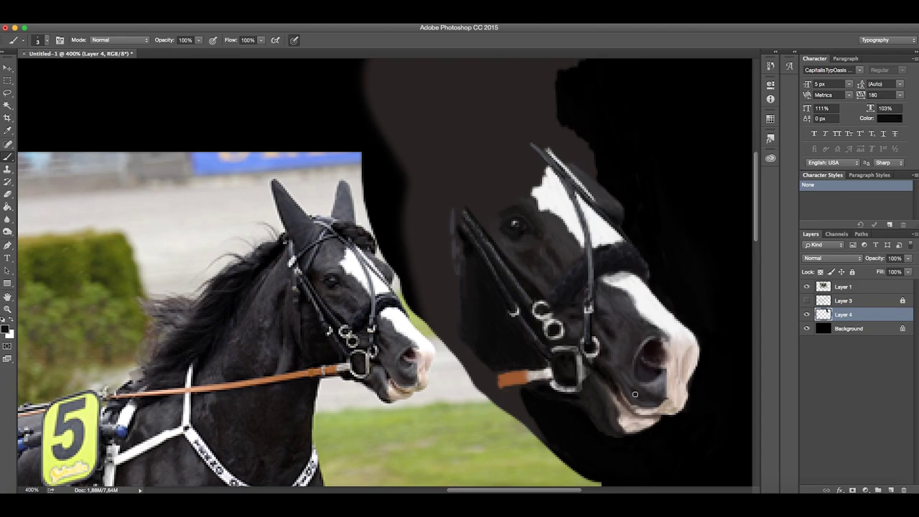
pyautogui.moveTo(463, 298); pyautogui.dragTo(636, 400)
pyautogui.moveTo(655, 280); pyautogui.dragTo(503, 180)
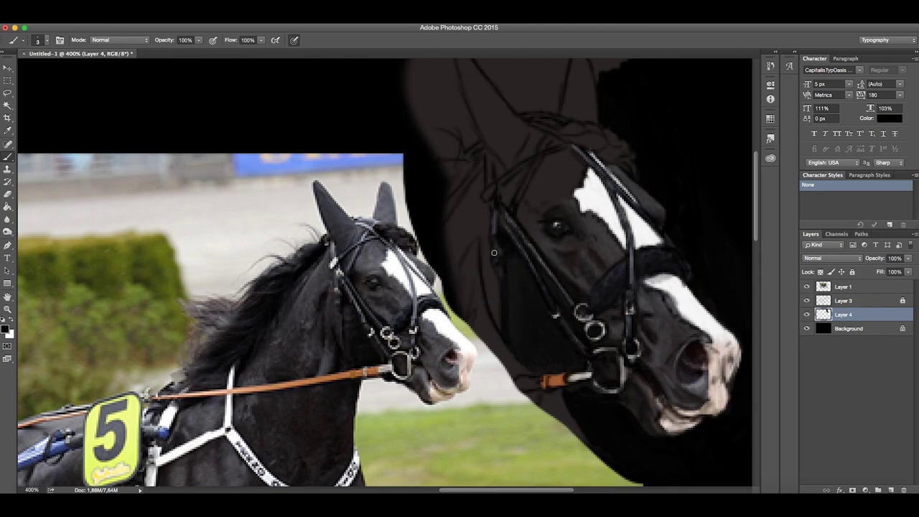
pyautogui.click(806, 300)
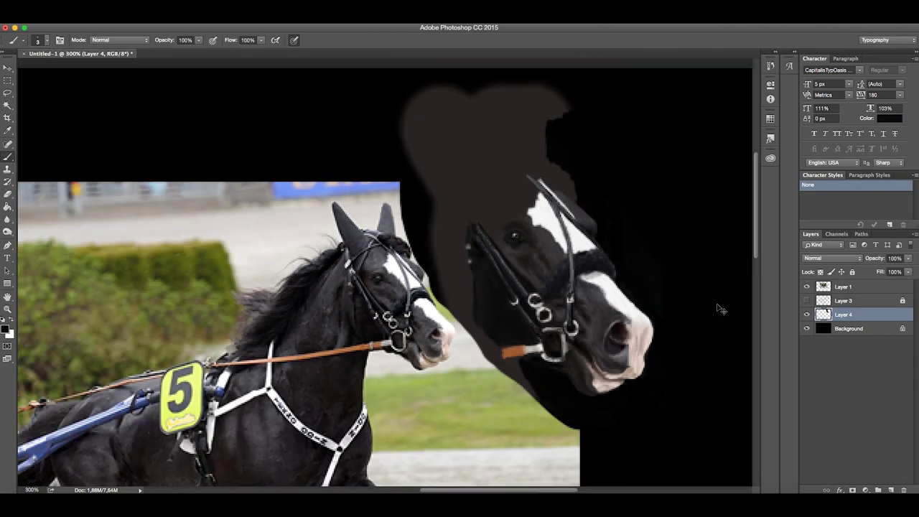
pyautogui.moveTo(493, 240); pyautogui.dragTo(496, 251)
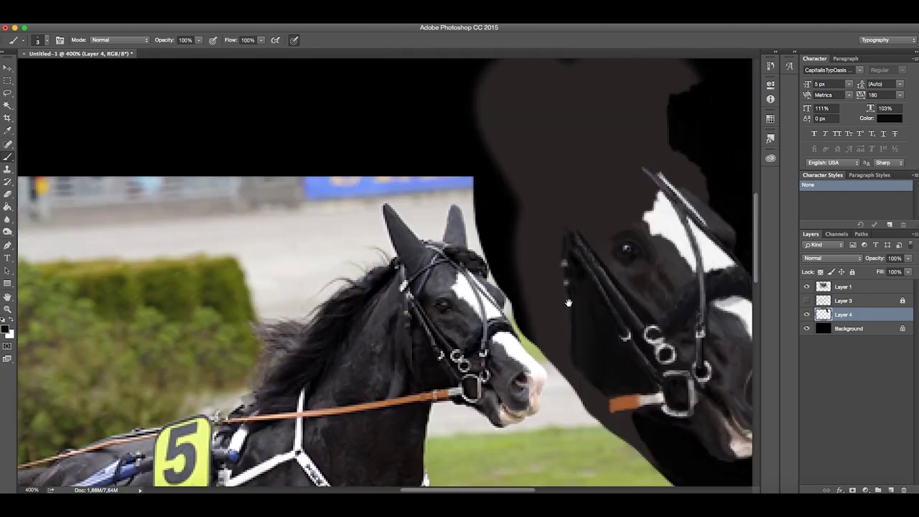
# Set the brush size to 1 px, then to 3 px, over the painted head.
pyautogui.rightClick(522, 258)
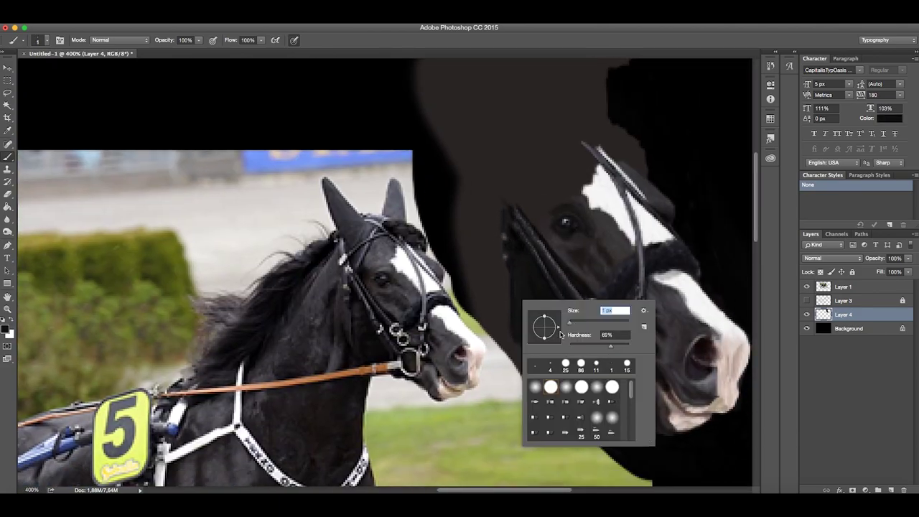
pyautogui.write('1')
pyautogui.press('Return')
pyautogui.press('x')
pyautogui.press('x')
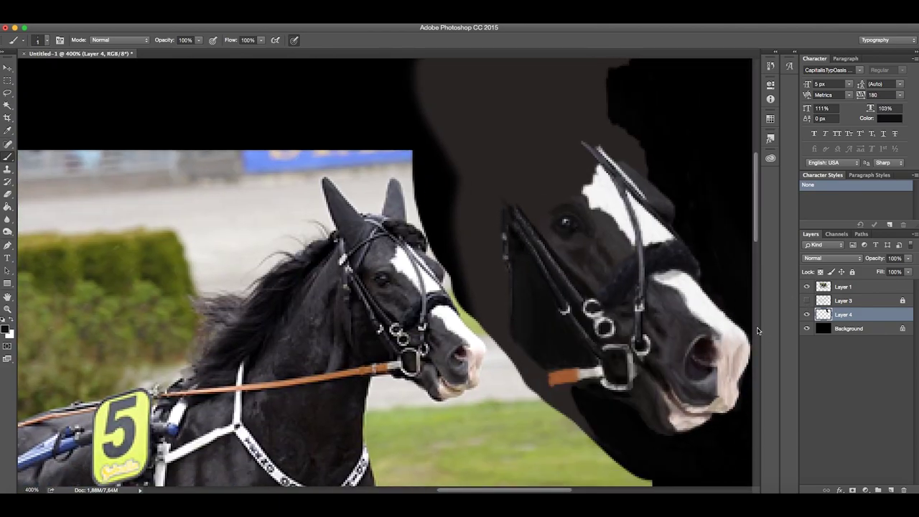
pyautogui.moveTo(527, 258); pyautogui.dragTo(551, 266)
pyautogui.rightClick(551, 265)
pyautogui.write('3')
pyautogui.press('Return')
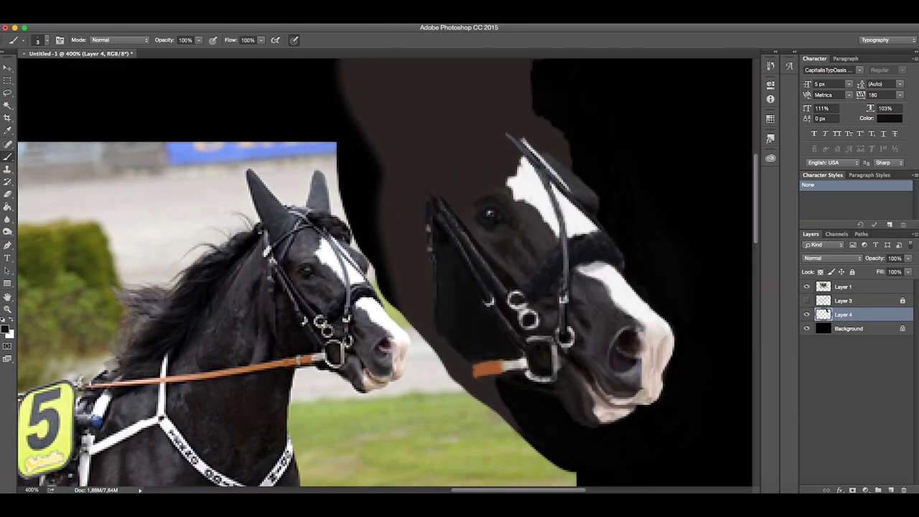
# Sample a painting colour and paint a light grey patch on the forehead.
pyautogui.keyDown('alt'); pyautogui.click(502, 274); pyautogui.keyUp('alt')
pyautogui.scroll(-10, 584, 369)
pyautogui.scroll(8, 555, 195)
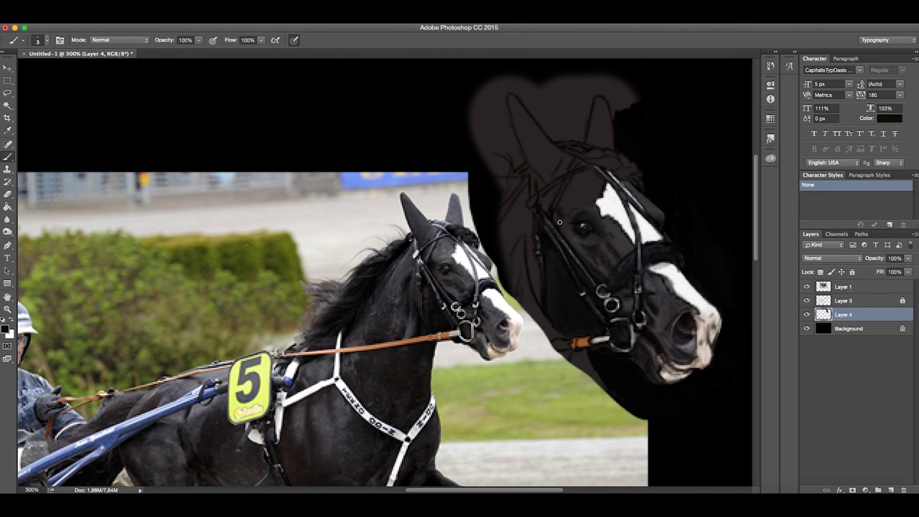
pyautogui.scroll(2, 620, 267)
pyautogui.moveTo(549, 169); pyautogui.dragTo(529, 157)
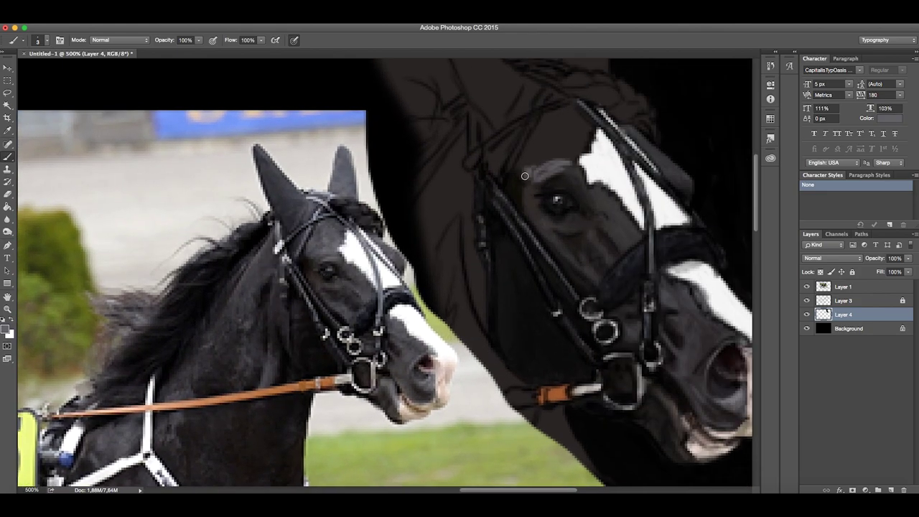
# Hide the sketch lines and sample several forehead and eye-area grey shades.
pyautogui.click(806, 300)
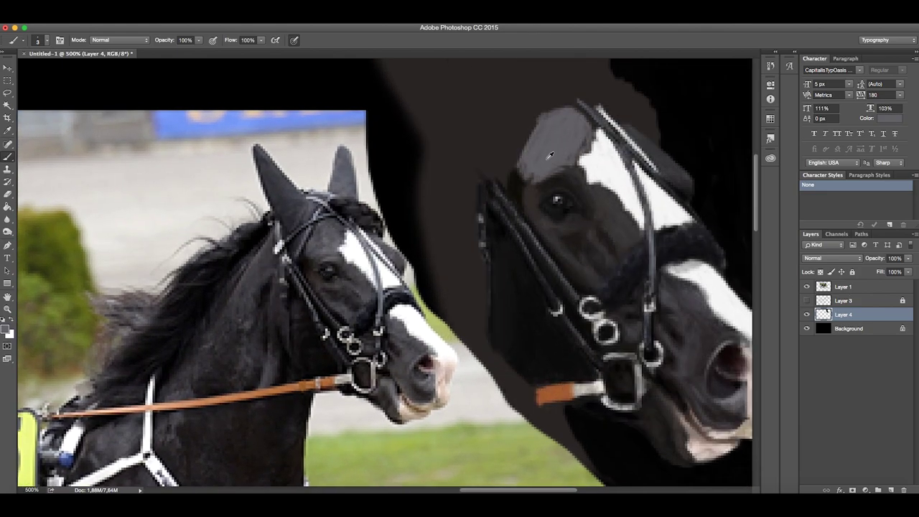
pyautogui.keyDown('alt'); pyautogui.click(310, 270); pyautogui.keyUp('alt')
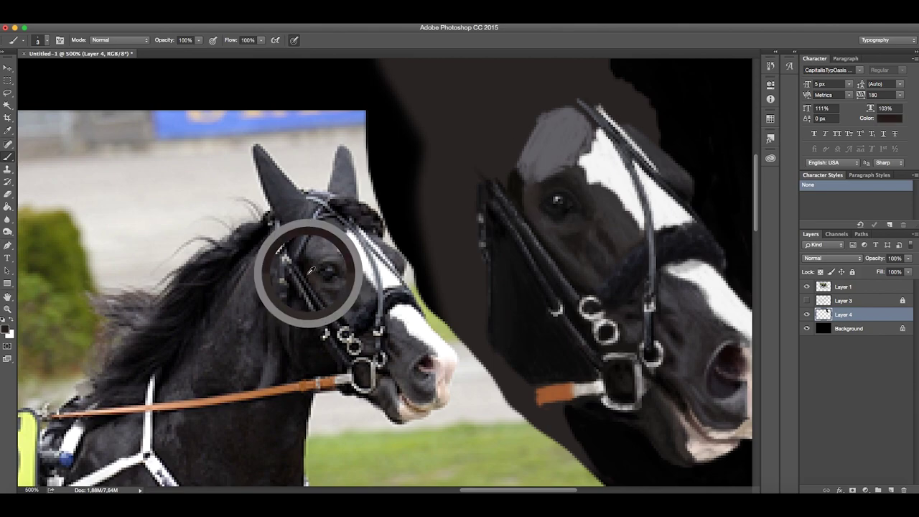
pyautogui.keyDown('alt'); pyautogui.click(526, 197); pyautogui.keyUp('alt')
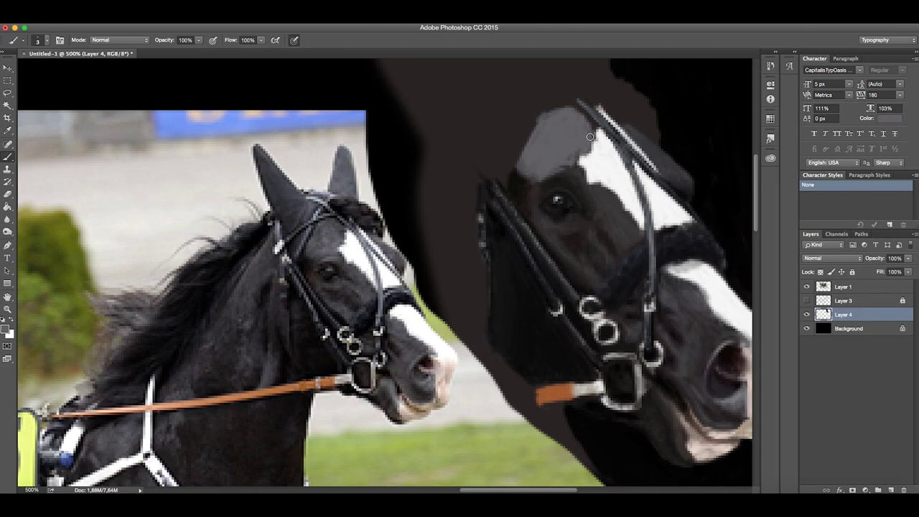
pyautogui.keyDown('alt'); pyautogui.click(525, 180); pyautogui.keyUp('alt')
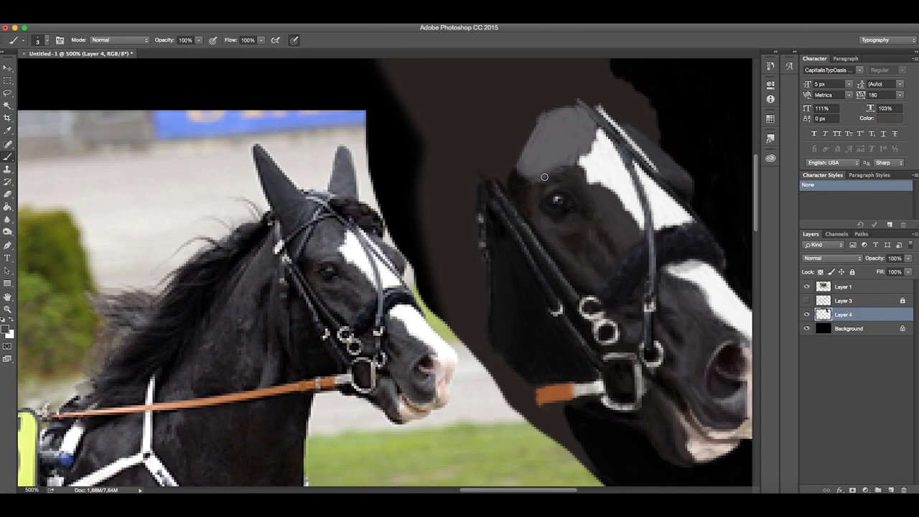
pyautogui.scroll(-4, 500, 275)
pyautogui.scroll(3, 500, 275)
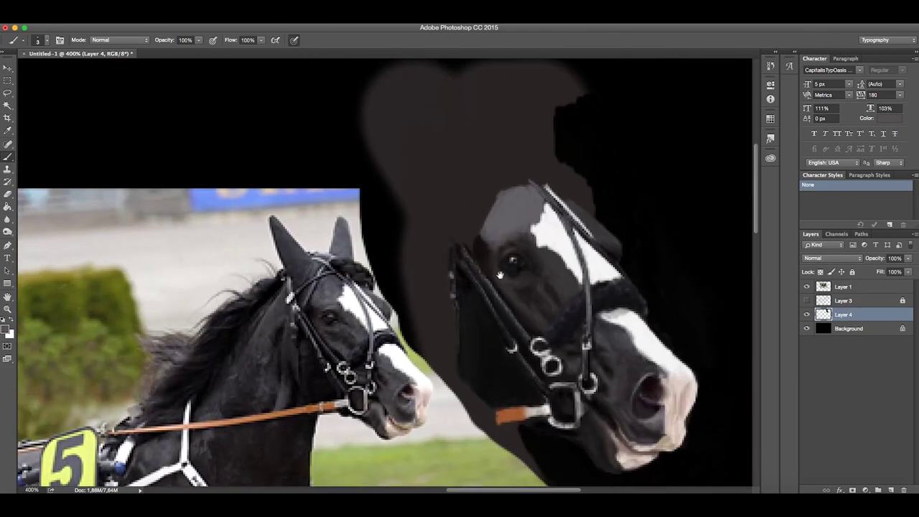
pyautogui.moveTo(499, 274); pyautogui.dragTo(473, 232)
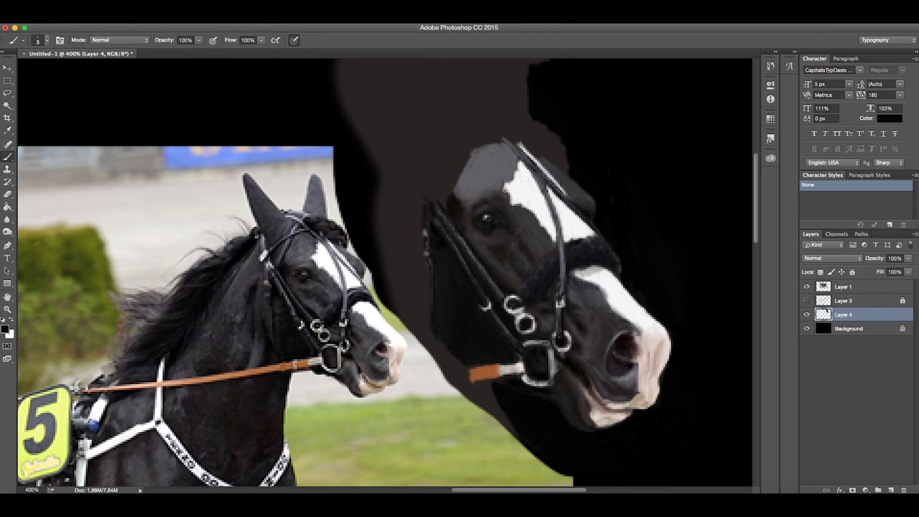
pyautogui.keyDown('alt'); pyautogui.click(520, 196); pyautogui.keyUp('alt')
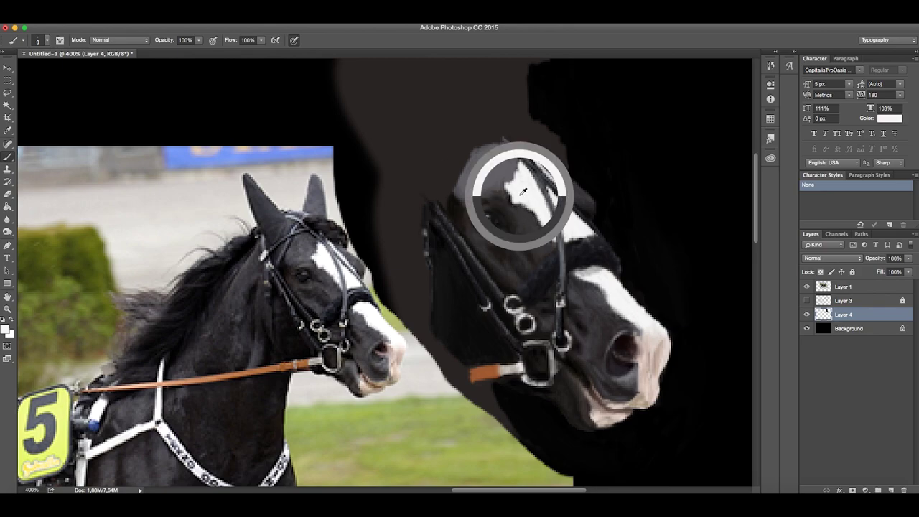
pyautogui.keyDown('alt'); pyautogui.click(522, 241); pyautogui.keyUp('alt')
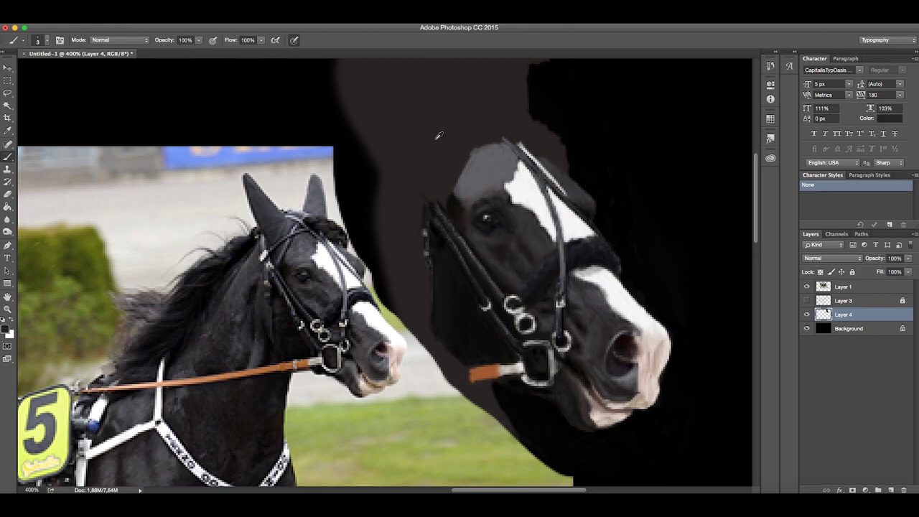
pyautogui.keyDown('alt'); pyautogui.click(468, 197); pyautogui.keyUp('alt')
# Sample a reference colour, hide the sketch lines, and set the brush to 3 px.
pyautogui.keyDown('alt'); pyautogui.click(289, 247); pyautogui.keyUp('alt')
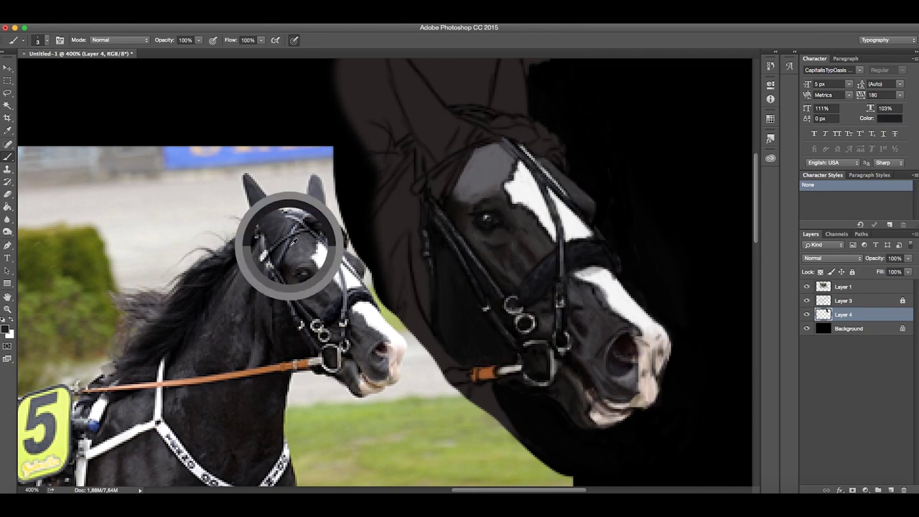
pyautogui.rightClick(480, 204)
pyautogui.write('1')
pyautogui.press('Return')
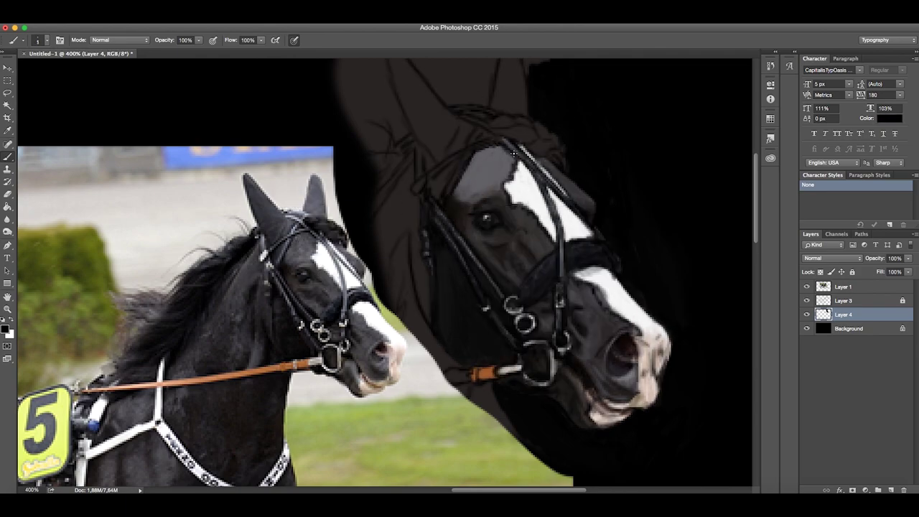
pyautogui.moveTo(542, 179); pyautogui.dragTo(547, 188)
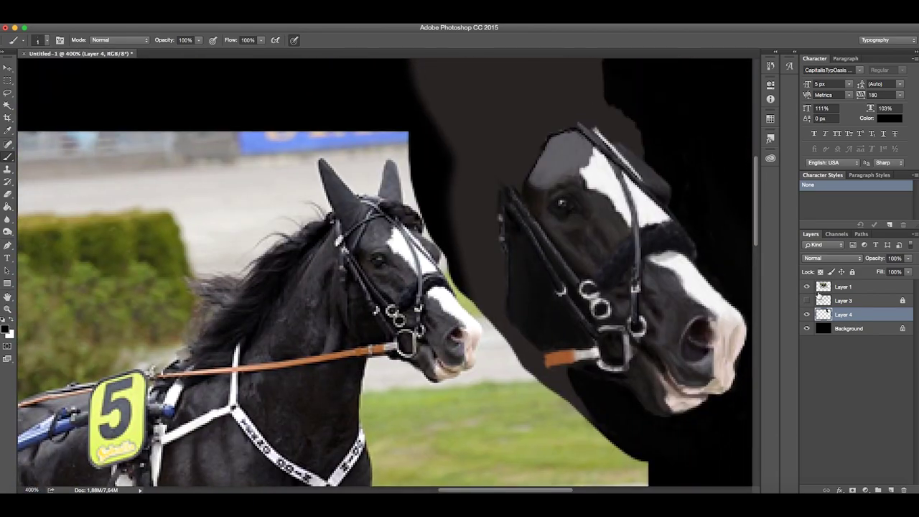
pyautogui.click(806, 300)
pyautogui.rightClick(564, 191)
pyautogui.write('3')
pyautogui.press('Return')
# Paint dark strokes along the top of the forehead, sampling forehead tones down to black.
pyautogui.moveTo(534, 183)
pyautogui.mouseDown()
pyautogui.moveTo(567, 171)
pyautogui.moveTo(549, 163)
pyautogui.moveTo(554, 193)
pyautogui.moveTo(624, 258)
pyautogui.mouseUp()
pyautogui.keyDown('alt'); pyautogui.click(549, 162); pyautogui.keyUp('alt')
pyautogui.keyDown('alt'); pyautogui.click(488, 168); pyautogui.keyUp('alt')
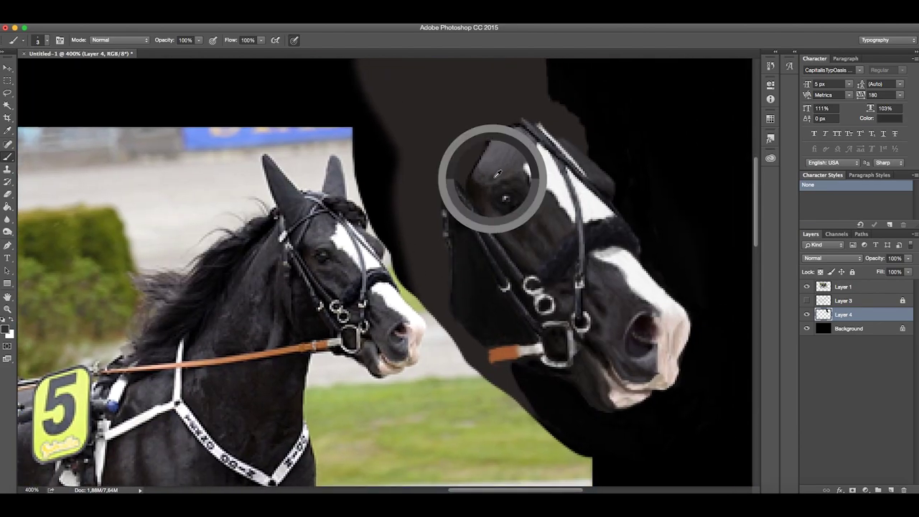
pyautogui.keyDown('alt'); pyautogui.click(485, 182); pyautogui.keyUp('alt')
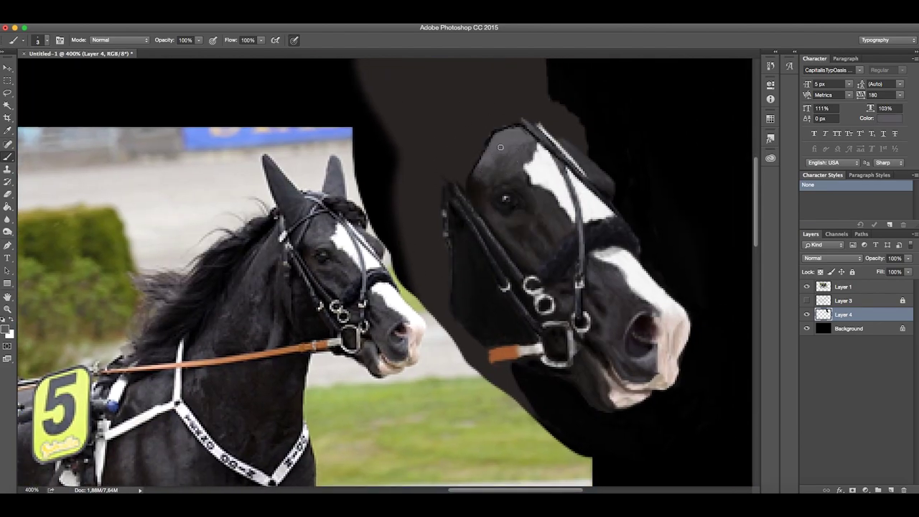
pyautogui.moveTo(497, 172); pyautogui.dragTo(490, 157)
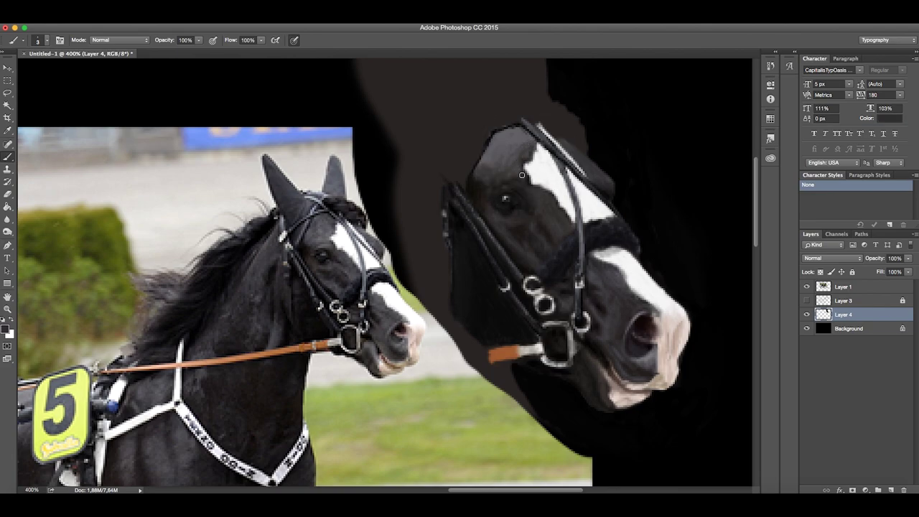
pyautogui.keyDown('alt'); pyautogui.click(490, 156); pyautogui.keyUp('alt')
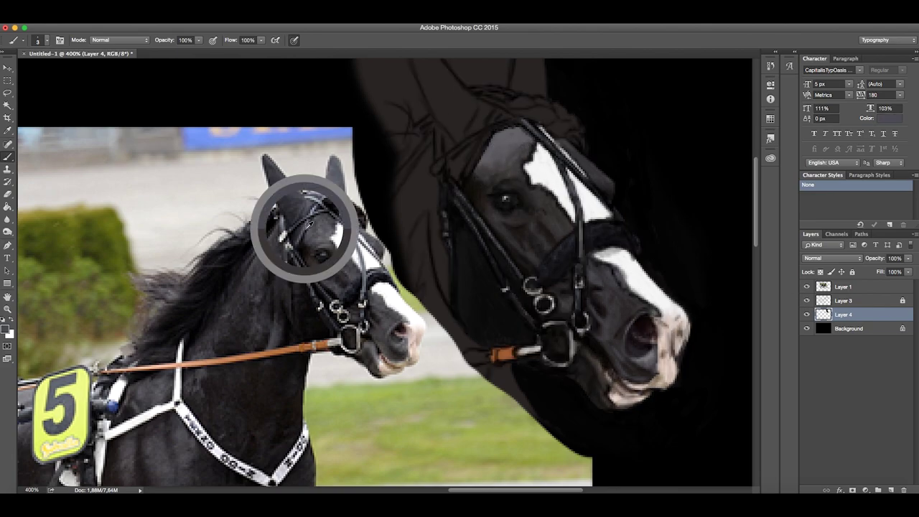
pyautogui.keyDown('alt'); pyautogui.click(472, 141); pyautogui.keyUp('alt')
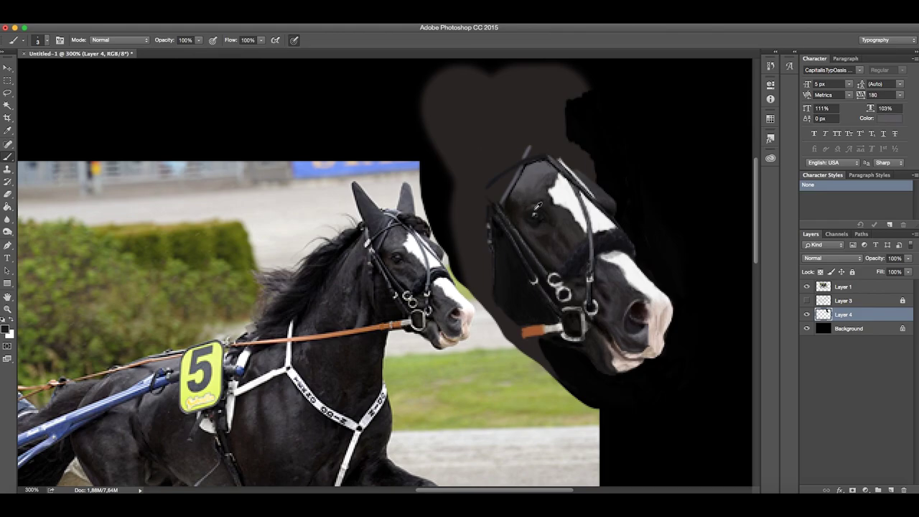
# Check the whole canvas, shrink the brush to 1 px, and switch to black.
pyautogui.hotkey('ctrl', '1')
pyautogui.hotkey('ctrl', '+')
pyautogui.hotkey('ctrl', '+')
pyautogui.hotkey('ctrl', '+')
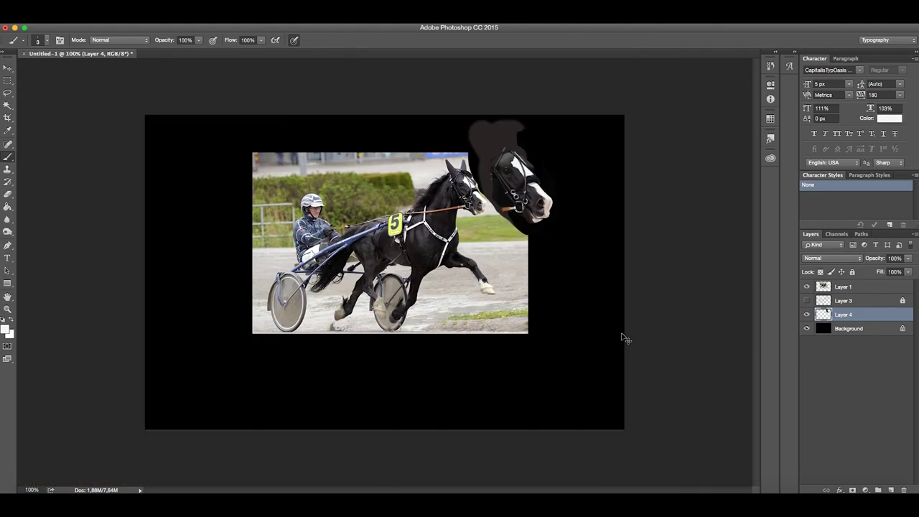
pyautogui.rightClick(522, 242)
pyautogui.press('Return')
pyautogui.press('x')
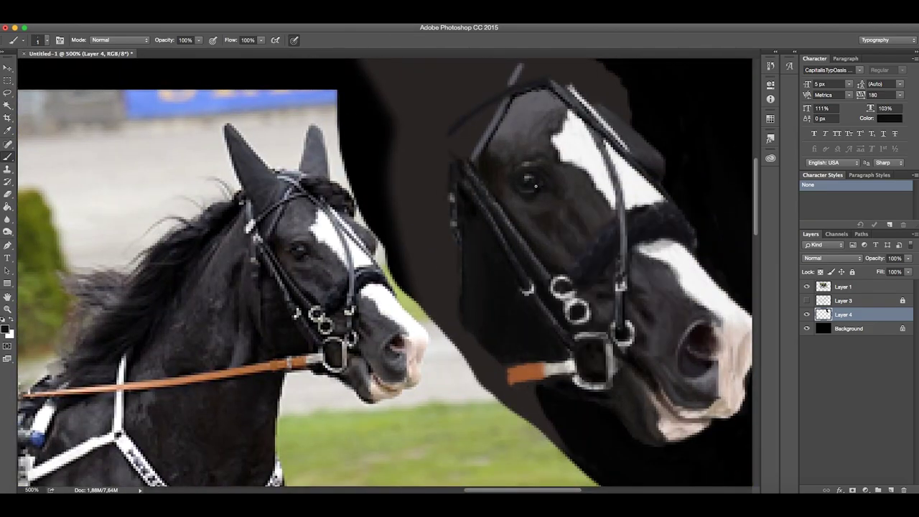
pyautogui.hotkey('ctrl', '-')
pyautogui.hotkey('ctrl', '-')
pyautogui.hotkey('ctrl', '-')
pyautogui.hotkey('ctrl', '+')
pyautogui.hotkey('ctrl', '+')
pyautogui.hotkey('ctrl', '+')
pyautogui.click(806, 300)
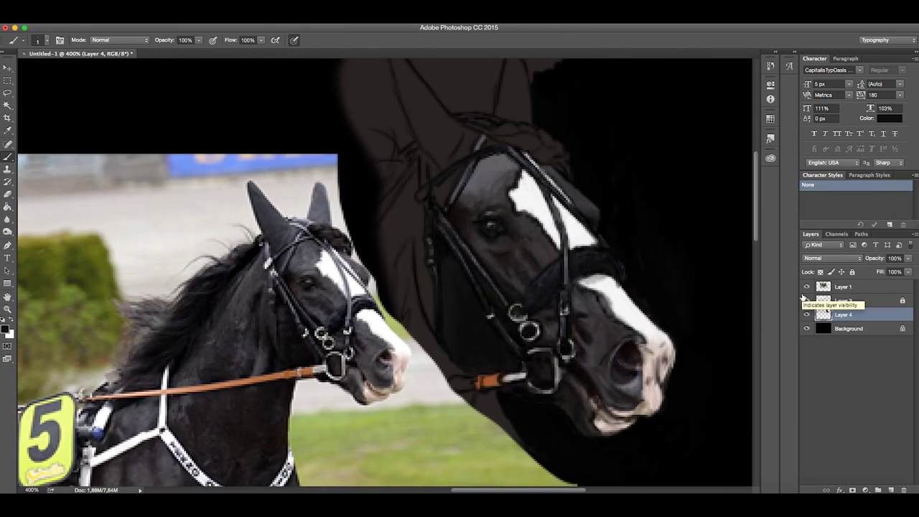
pyautogui.hotkey('ctrl', 'z')
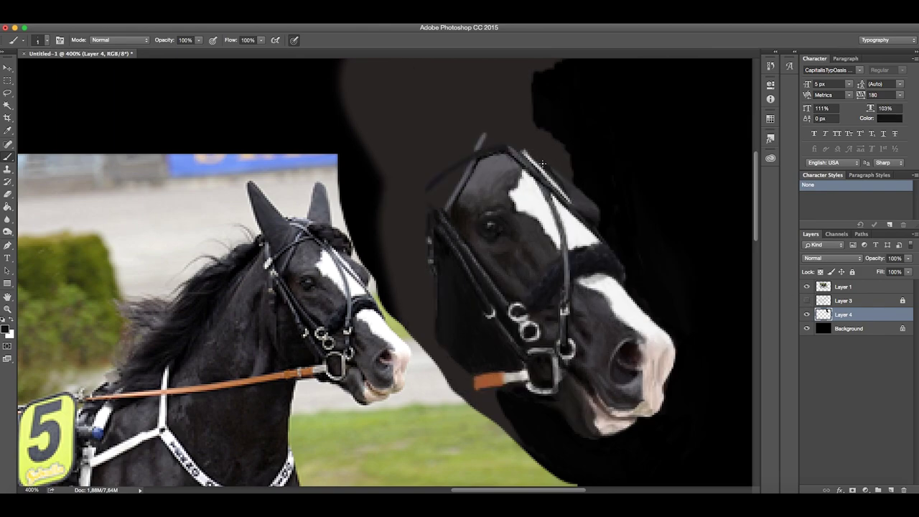
pyautogui.press('x')
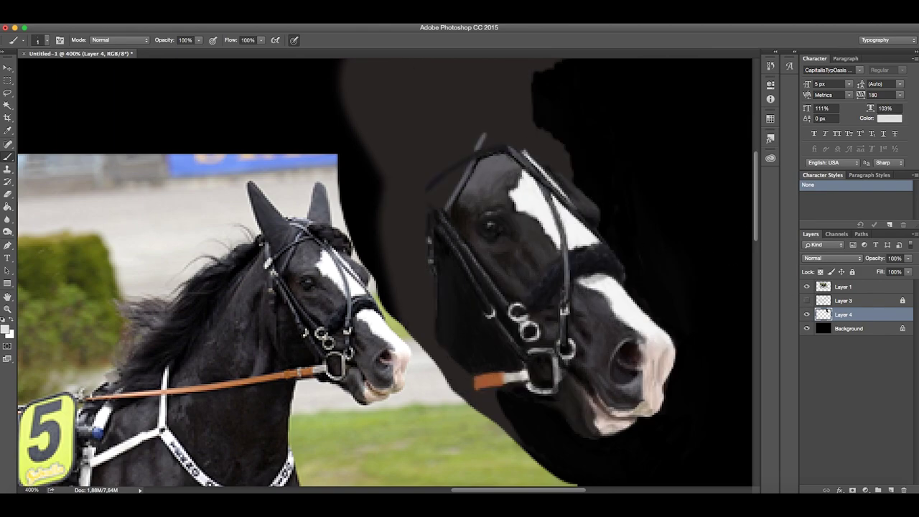
pyautogui.press('x')
# Set the brush to 3 px, then sample dark grey and black at 1 px.
pyautogui.moveTo(721, 331); pyautogui.dragTo(508, 230)
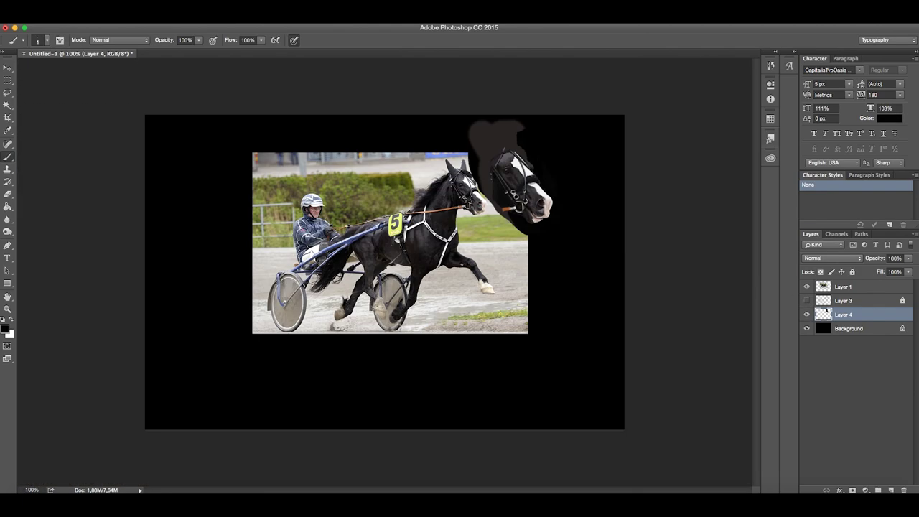
pyautogui.press('x')
pyautogui.rightClick(655, 262)
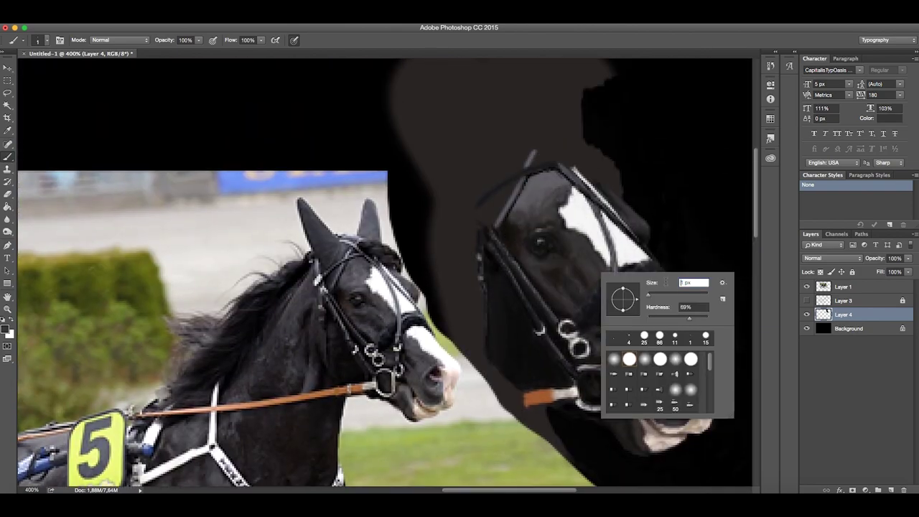
pyautogui.press('x')
pyautogui.press('x')
pyautogui.press('x')
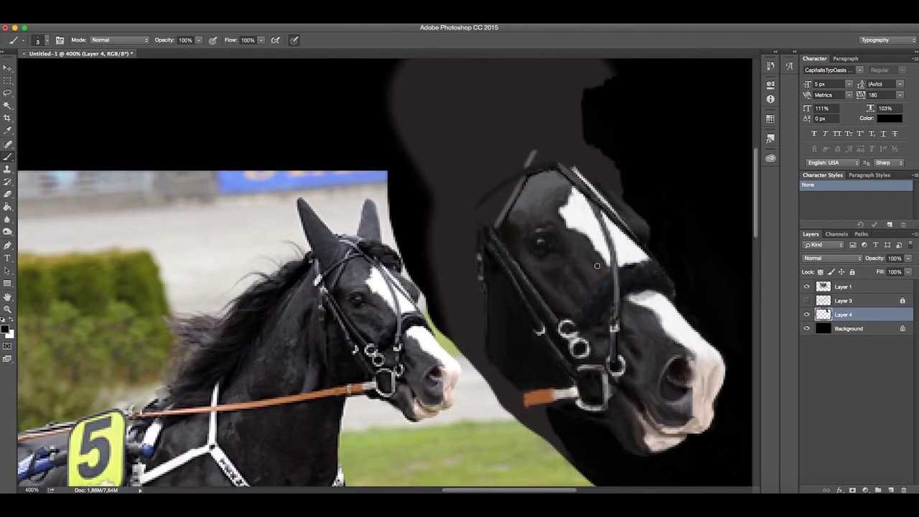
pyautogui.press('x')
pyautogui.press('x')
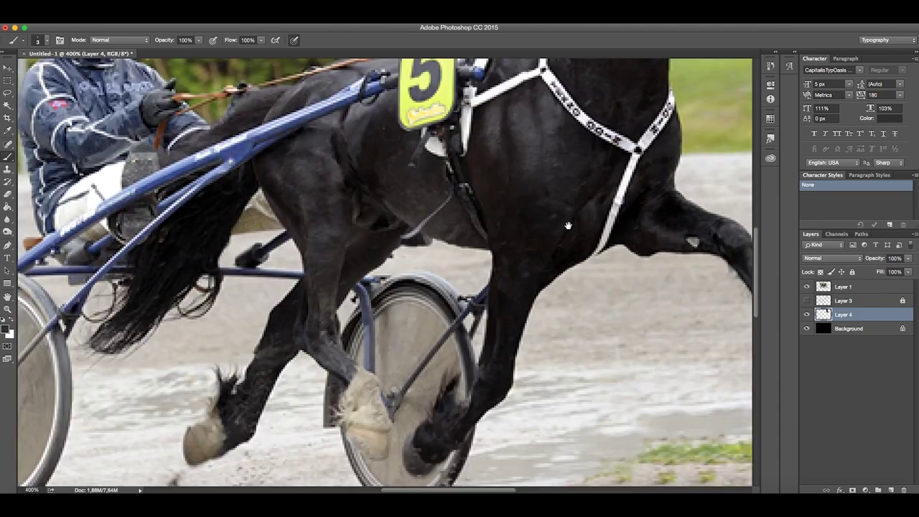
pyautogui.moveTo(611, 335); pyautogui.dragTo(457, 167)
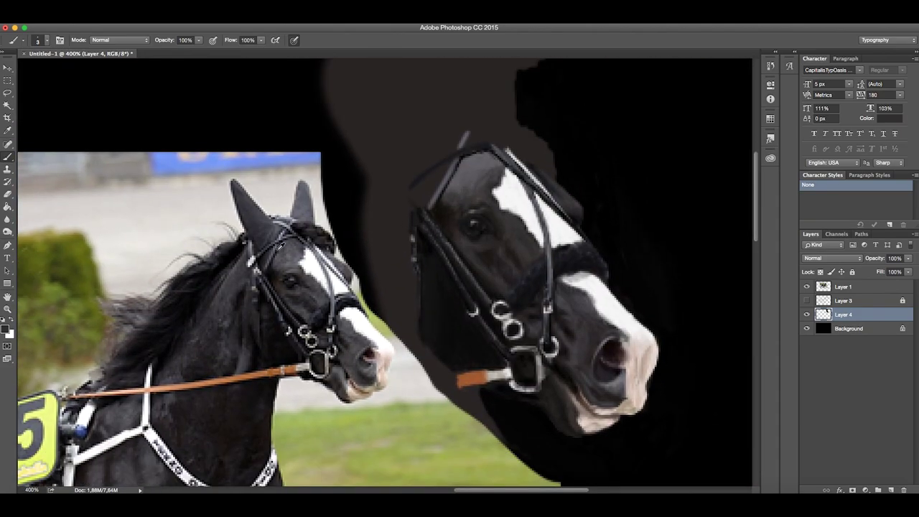
pyautogui.click(806, 300)
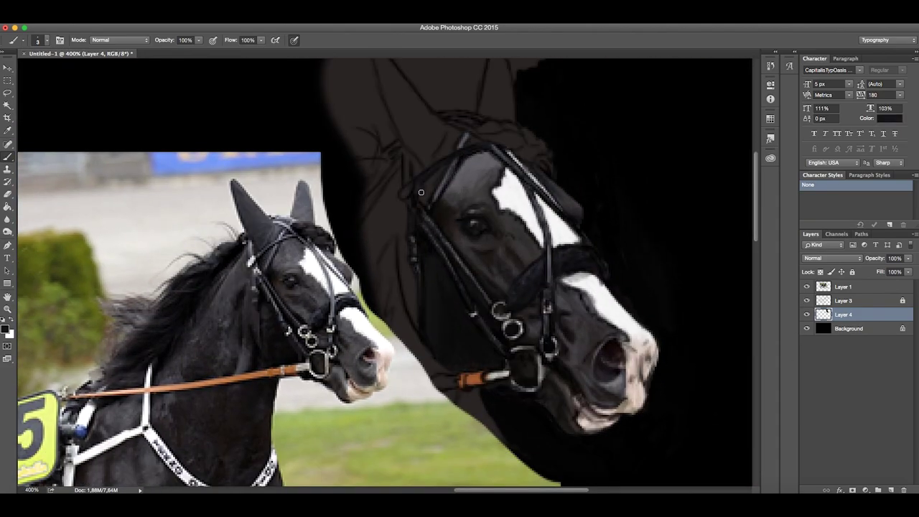
pyautogui.click(806, 300)
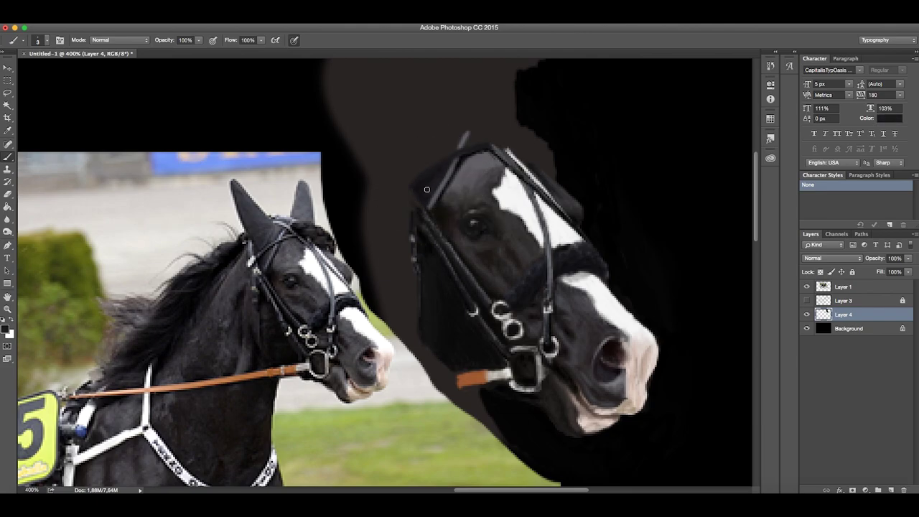
pyautogui.keyDown('alt'); pyautogui.click(445, 183); pyautogui.keyUp('alt')
pyautogui.press('[')
pyautogui.press('[')
pyautogui.keyDown('alt'); pyautogui.click(430, 205); pyautogui.keyUp('alt')
# Sample black from the head and light colours from the reference photo and bridle.
pyautogui.moveTo(731, 392); pyautogui.dragTo(723, 392)
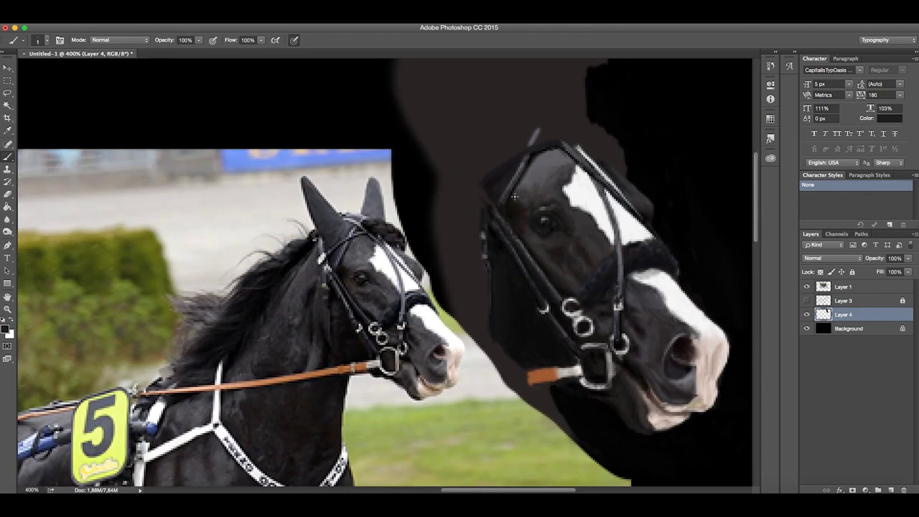
pyautogui.keyDown('alt'); pyautogui.click(507, 213); pyautogui.keyUp('alt')
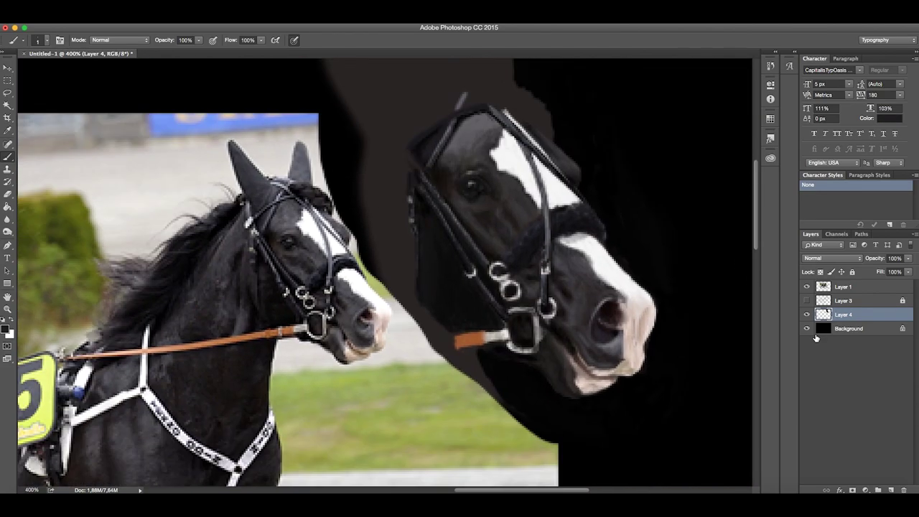
pyautogui.click(806, 300)
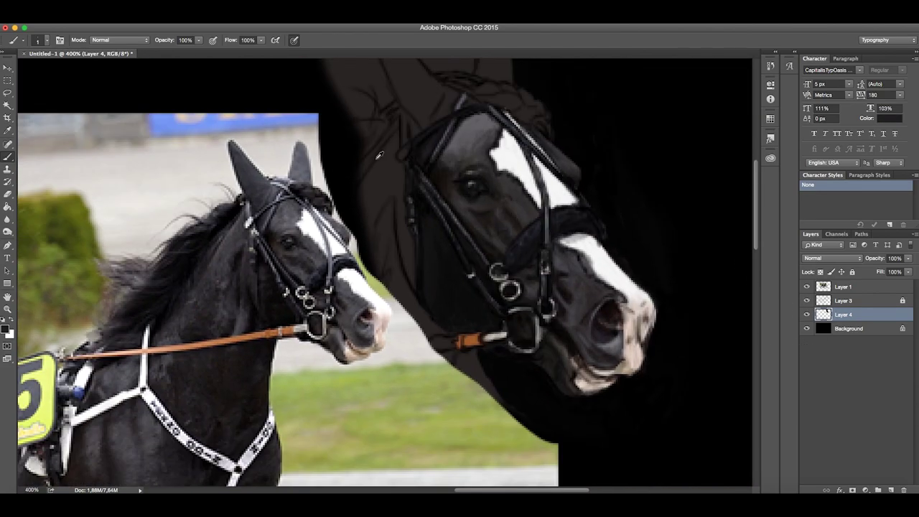
pyautogui.press('x')
pyautogui.click(807, 301)
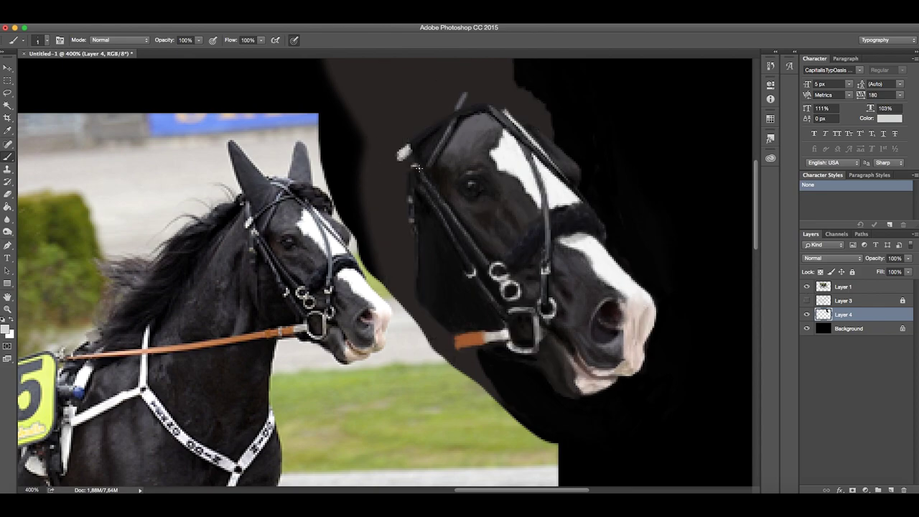
pyautogui.keyDown('alt'); pyautogui.click(251, 226); pyautogui.keyUp('alt')
pyautogui.keyDown('alt'); pyautogui.click(405, 155); pyautogui.keyUp('alt')
pyautogui.keyDown('alt'); pyautogui.click(410, 160); pyautogui.keyUp('alt')
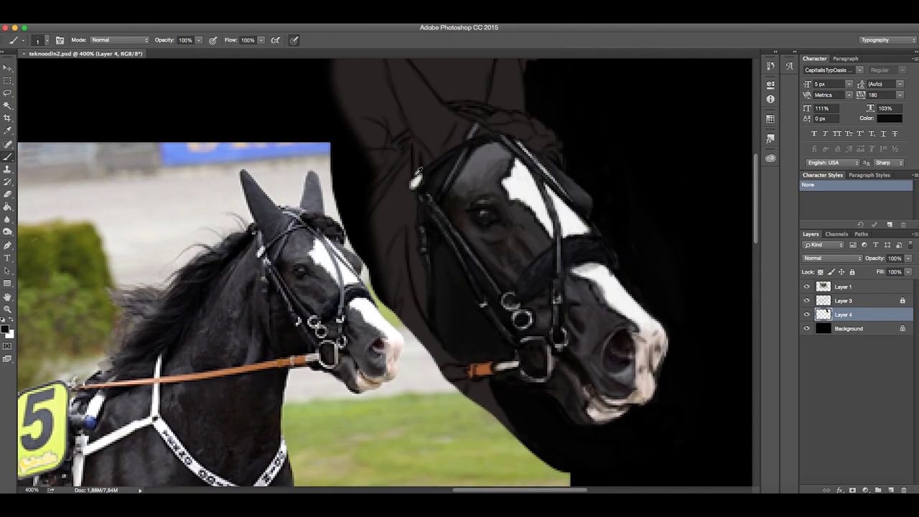
# Paint a light highlight stroke down the bridle strap.
pyautogui.keyDown('alt'); pyautogui.click(416, 172); pyautogui.keyUp('alt')
pyautogui.moveTo(415, 169); pyautogui.dragTo(413, 139)
pyautogui.keyDown('alt'); pyautogui.click(413, 164); pyautogui.keyUp('alt')
pyautogui.click(806, 300)
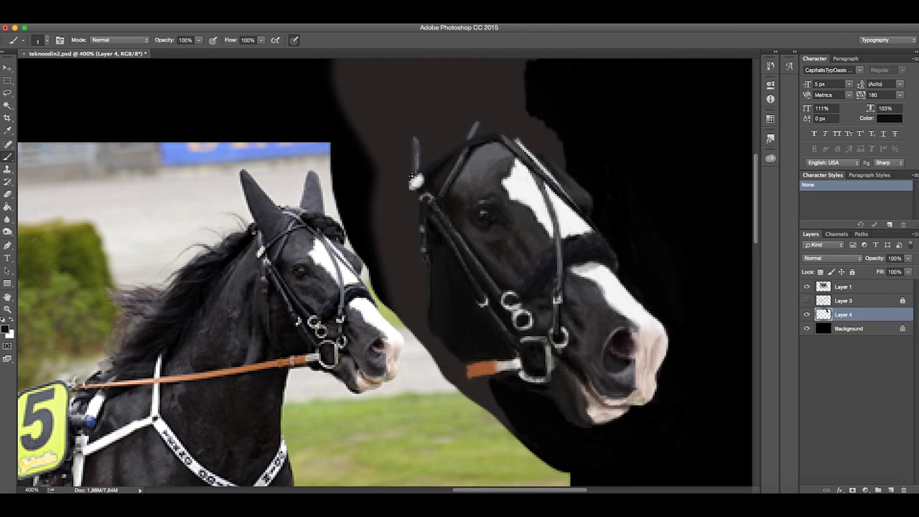
pyautogui.click(806, 300)
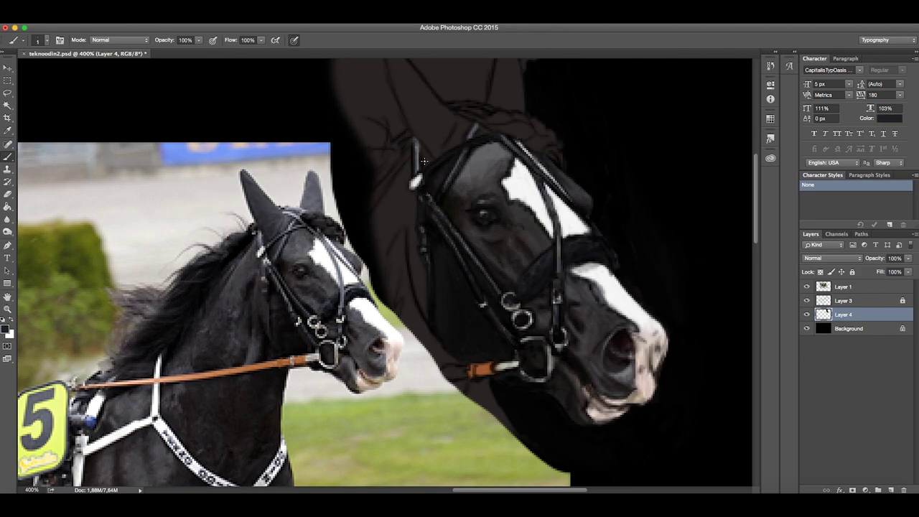
# With a 3 px brush, outline the left ear and fill it darker.
pyautogui.rightClick(511, 212)
pyautogui.write('3')
pyautogui.press('Return')
pyautogui.scroll(5, 445, 176)
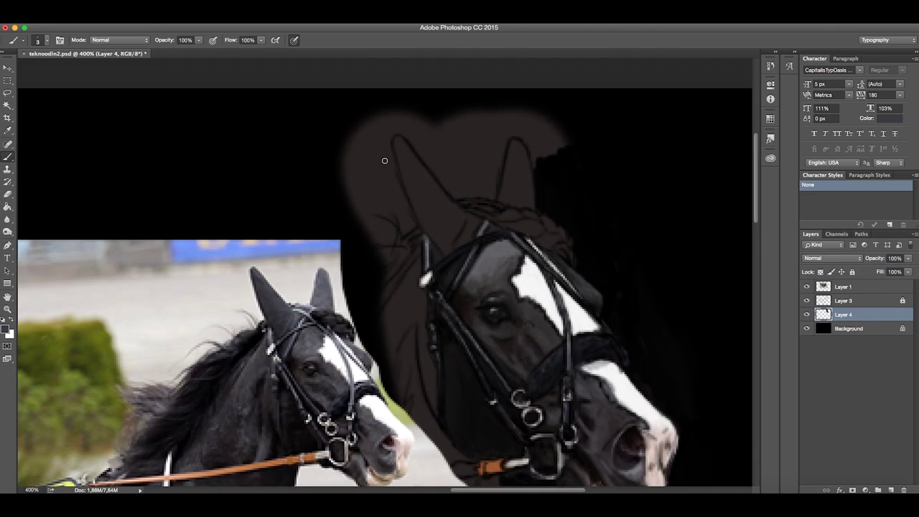
pyautogui.moveTo(384, 160)
pyautogui.mouseDown()
pyautogui.moveTo(453, 209)
pyautogui.moveTo(445, 239)
pyautogui.mouseUp()
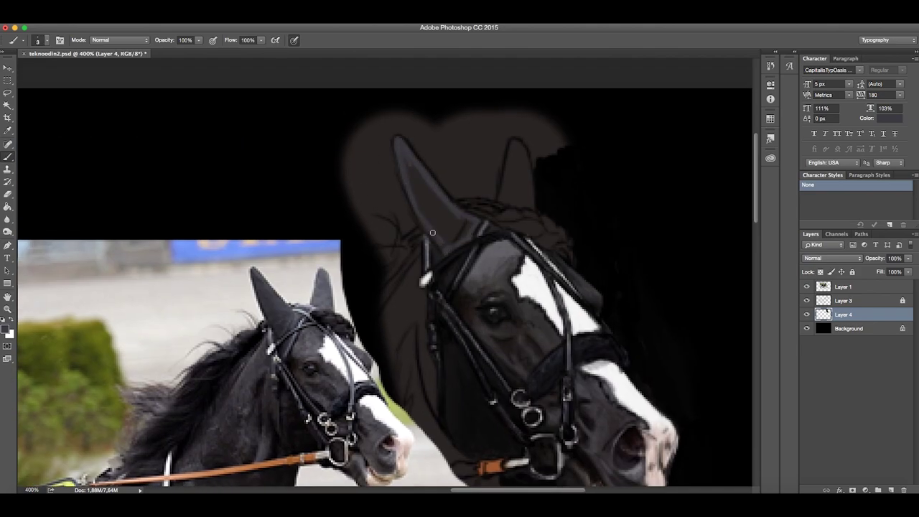
pyautogui.keyDown('alt'); pyautogui.click(453, 244); pyautogui.keyUp('alt')
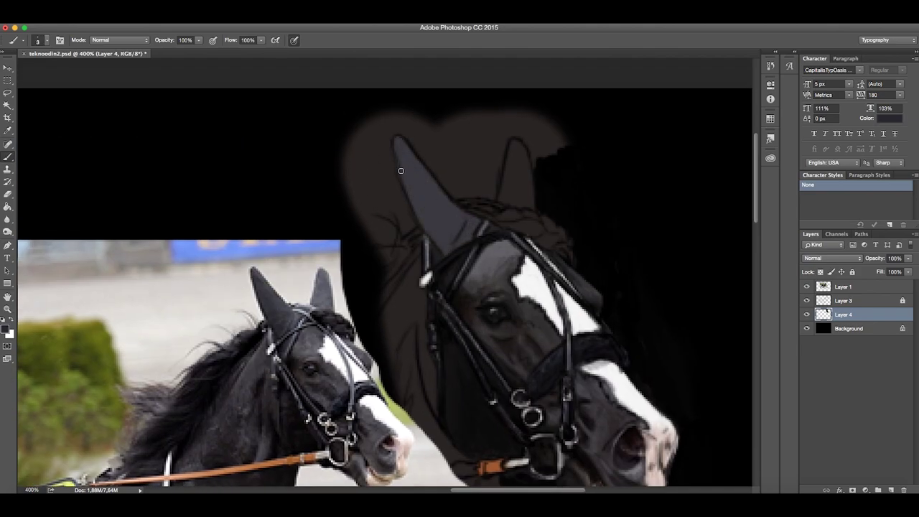
pyautogui.moveTo(400, 152); pyautogui.dragTo(399, 167)
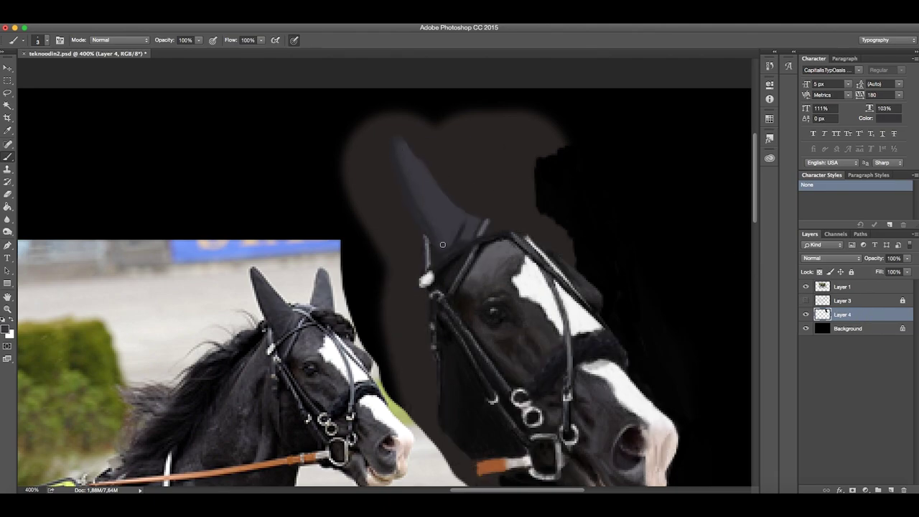
# Darken the front ear and cover the brown area left of it with black.
pyautogui.keyDown('alt'); pyautogui.click(439, 242); pyautogui.keyUp('alt')
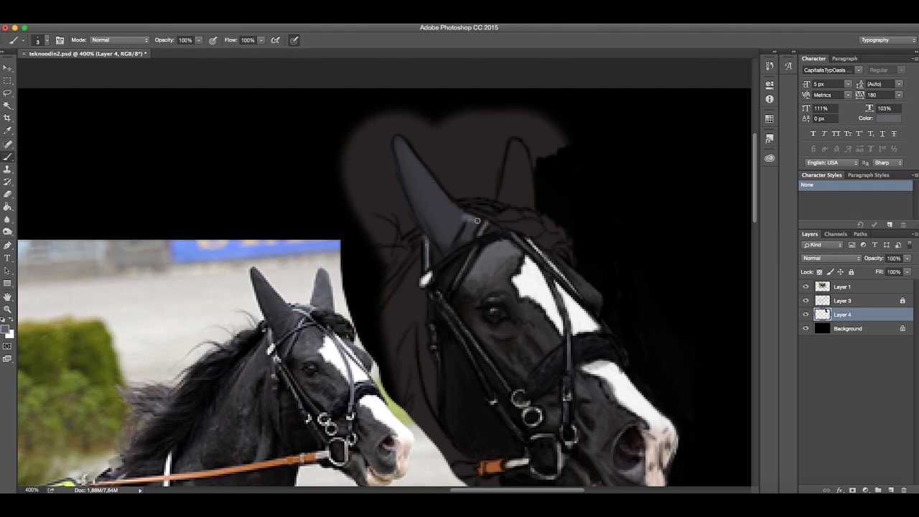
pyautogui.moveTo(438, 215); pyautogui.dragTo(406, 158)
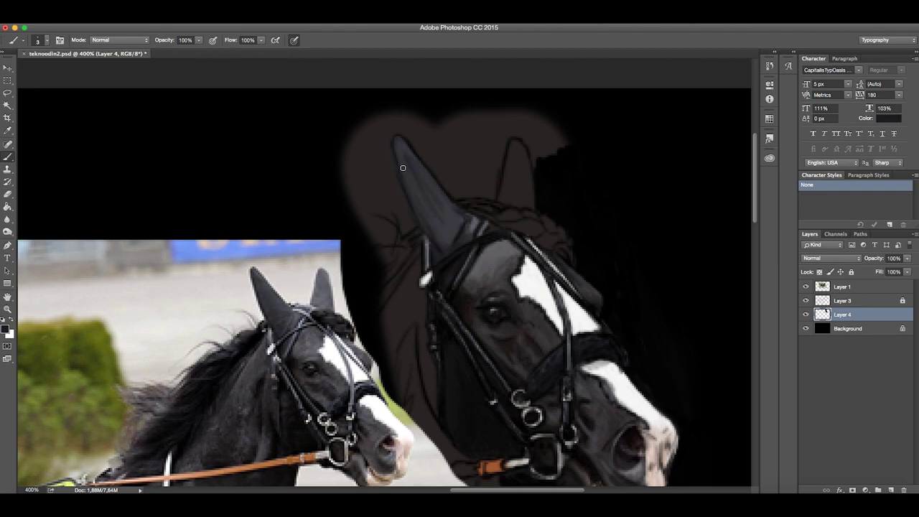
pyautogui.keyDown('alt'); pyautogui.click(441, 230); pyautogui.keyUp('alt')
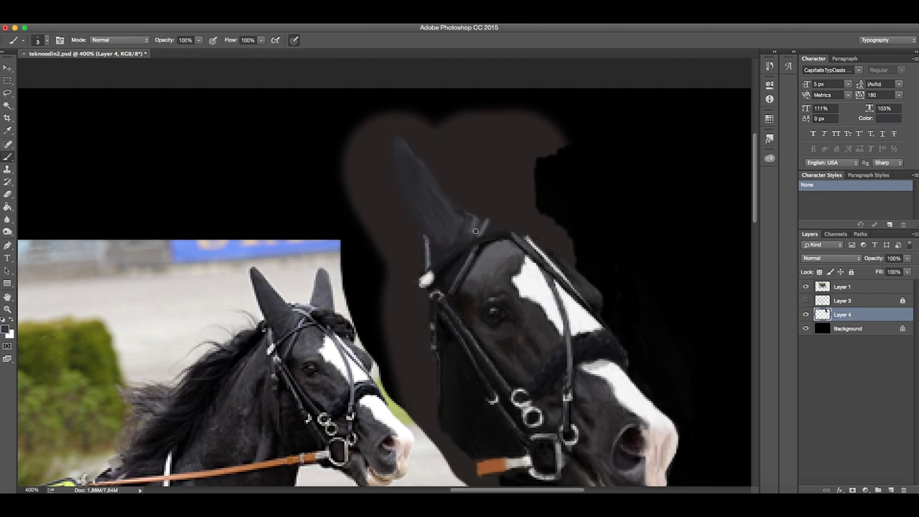
pyautogui.press('h')
pyautogui.moveTo(474, 232); pyautogui.dragTo(428, 153)
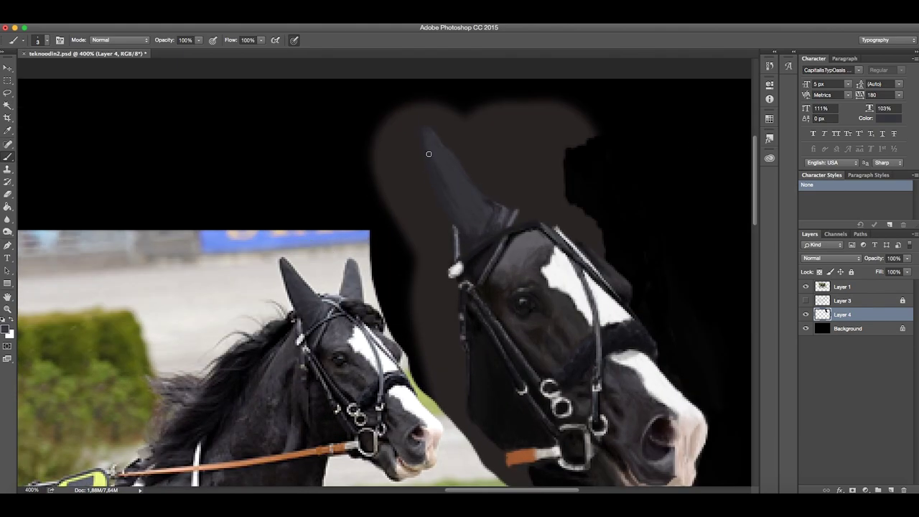
pyautogui.click(805, 300)
pyautogui.moveTo(391, 190)
pyautogui.mouseDown()
pyautogui.moveTo(418, 136)
pyautogui.moveTo(387, 191)
pyautogui.moveTo(440, 209)
pyautogui.moveTo(435, 113)
pyautogui.moveTo(453, 141)
pyautogui.moveTo(445, 103)
pyautogui.moveTo(503, 174)
pyautogui.moveTo(554, 100)
pyautogui.moveTo(539, 93)
pyautogui.moveTo(666, 149)
pyautogui.moveTo(511, 229)
pyautogui.moveTo(522, 180)
pyautogui.moveTo(538, 219)
pyautogui.moveTo(532, 172)
pyautogui.mouseUp()
# Hide Layer 3 to reveal the brown backdrop and sample dark ear tones.
pyautogui.click(805, 300)
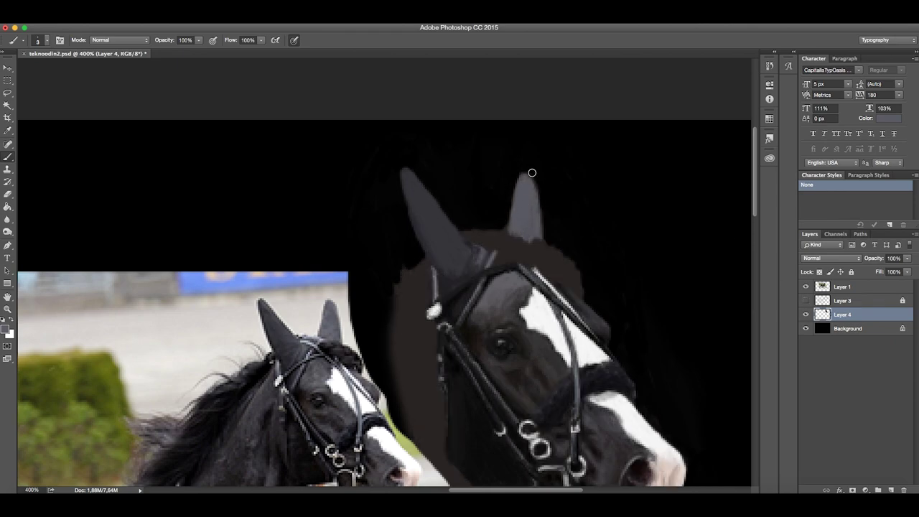
pyautogui.click(805, 300)
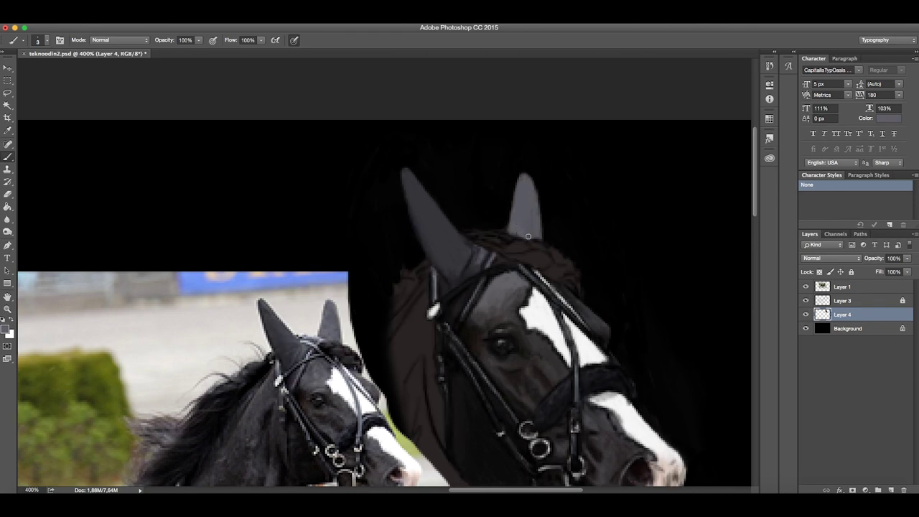
pyautogui.hotkey('ctrl', ',')
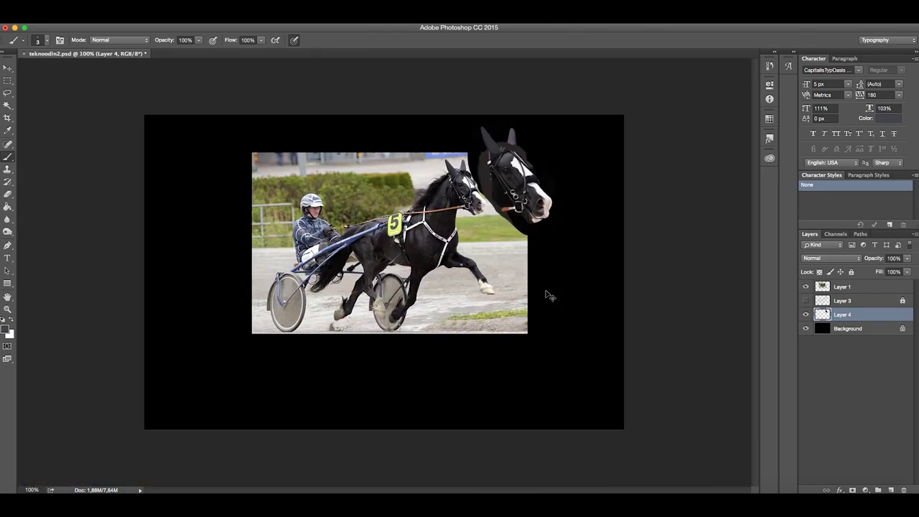
pyautogui.moveTo(543, 216); pyautogui.dragTo(545, 294)
pyautogui.keyDown('alt'); pyautogui.click(374, 265); pyautogui.keyUp('alt')
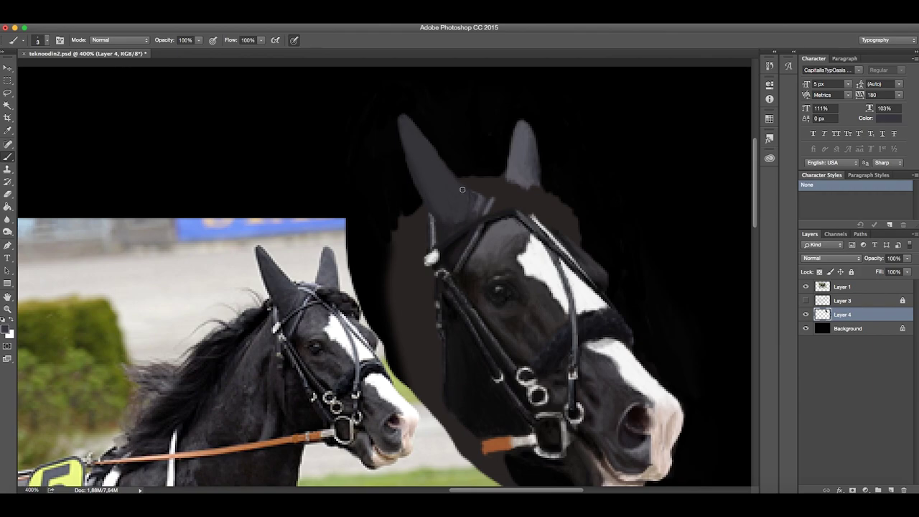
pyautogui.keyDown('alt'); pyautogui.click(442, 224); pyautogui.keyUp('alt')
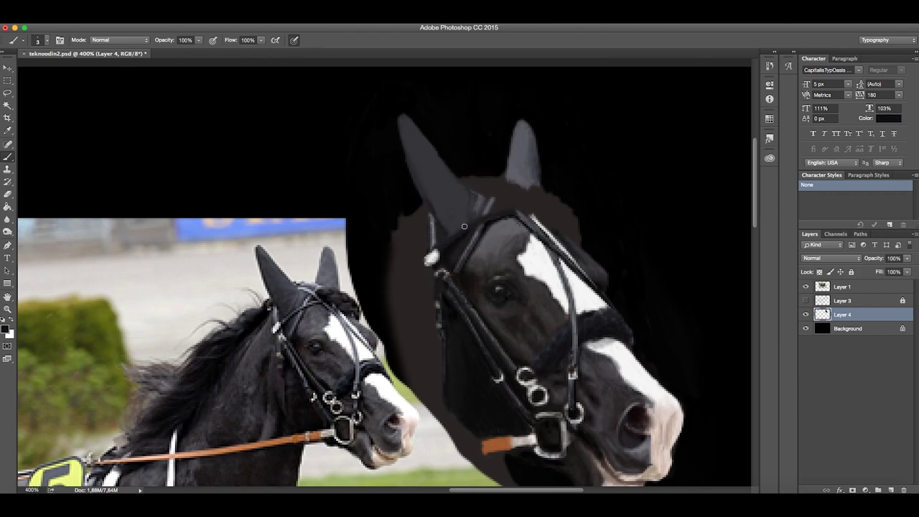
pyautogui.keyDown('alt'); pyautogui.click(464, 225); pyautogui.keyUp('alt')
pyautogui.keyDown('alt'); pyautogui.click(453, 229); pyautogui.keyUp('alt')
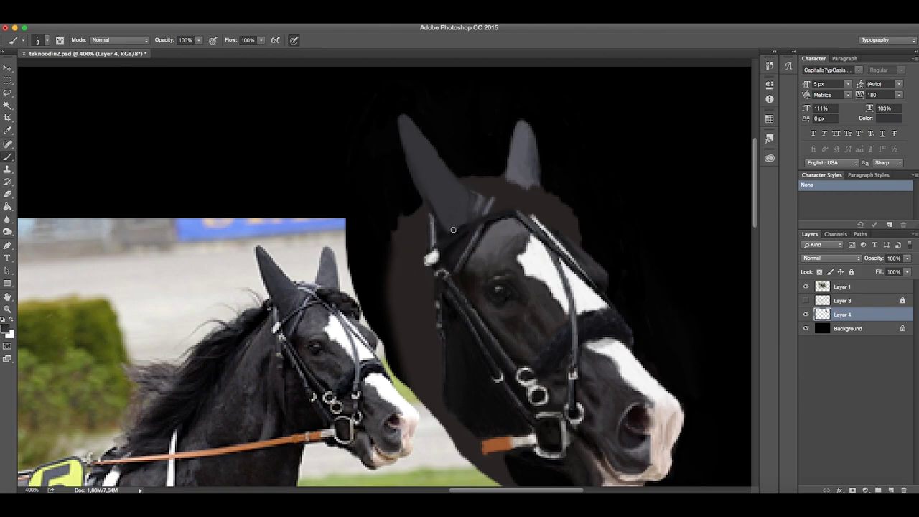
# Toggle the sketch outlines, sample dark grey and the black ear tip, and zoom in.
pyautogui.click(806, 300)
pyautogui.click(806, 300)
pyautogui.keyDown('alt'); pyautogui.click(426, 196); pyautogui.keyUp('alt')
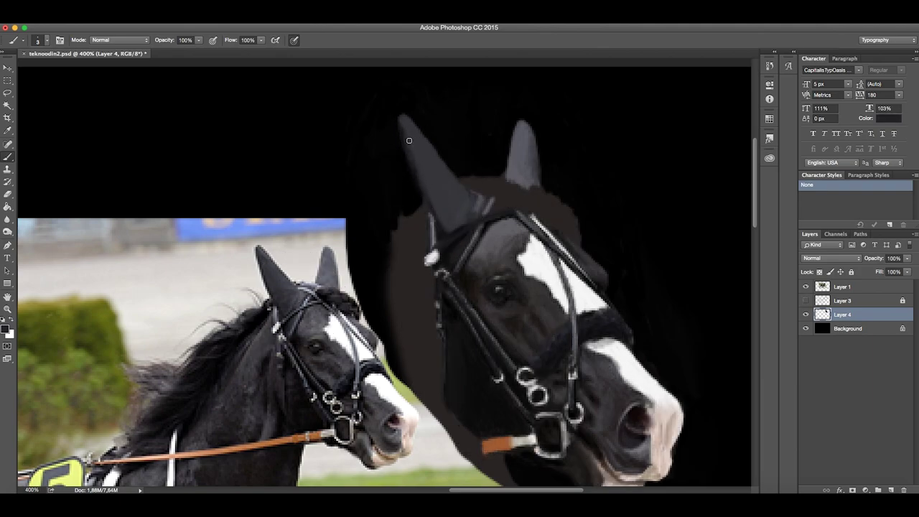
pyautogui.keyDown('alt'); pyautogui.click(418, 177); pyautogui.keyUp('alt')
pyautogui.scroll(-5, 578, 308)
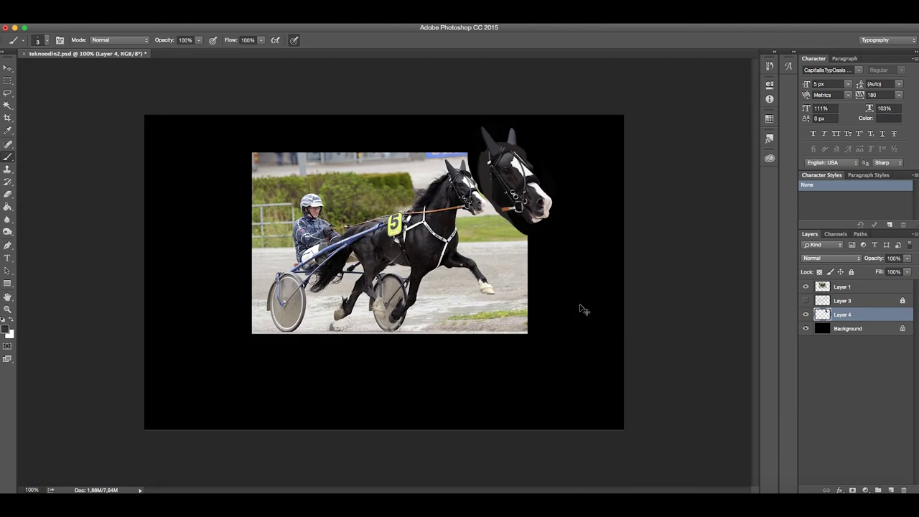
pyautogui.scroll(5, 591, 371)
pyautogui.hotkey('ctrl', '+')
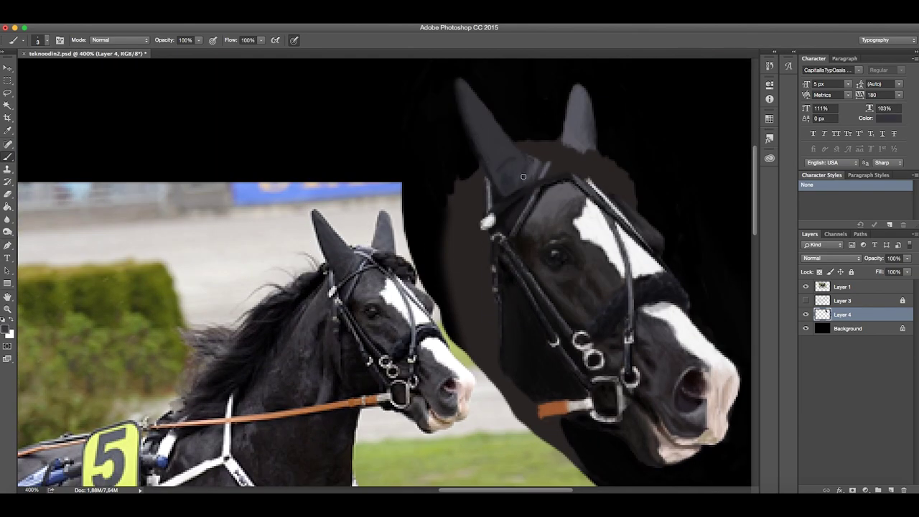
# Sample alternating lighter and darker ear tones to load the final dark ear colour.
pyautogui.keyDown('alt'); pyautogui.click(502, 192); pyautogui.keyUp('alt')
pyautogui.keyDown('alt'); pyautogui.click(501, 192); pyautogui.keyUp('alt')
pyautogui.keyDown('alt'); pyautogui.click(532, 167); pyautogui.keyUp('alt')
pyautogui.keyDown('alt'); pyautogui.click(488, 123); pyautogui.keyUp('alt')
pyautogui.keyDown('alt'); pyautogui.click(456, 92); pyautogui.keyUp('alt')
pyautogui.keyDown('alt'); pyautogui.click(482, 143); pyautogui.keyUp('alt')
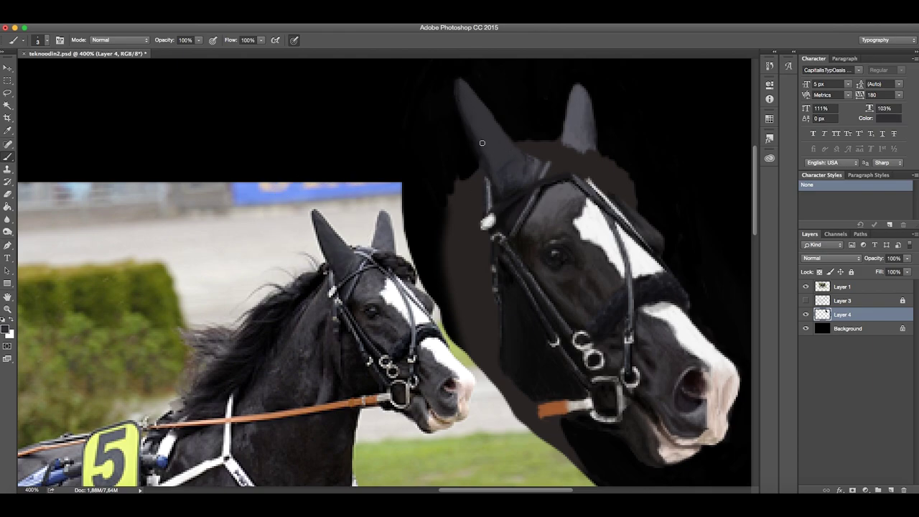
pyautogui.keyDown('alt'); pyautogui.click(465, 90); pyautogui.keyUp('alt')
# Extend the front ear tip taller and wider with dark grey strokes.
pyautogui.hotkey('ctrl', '-')
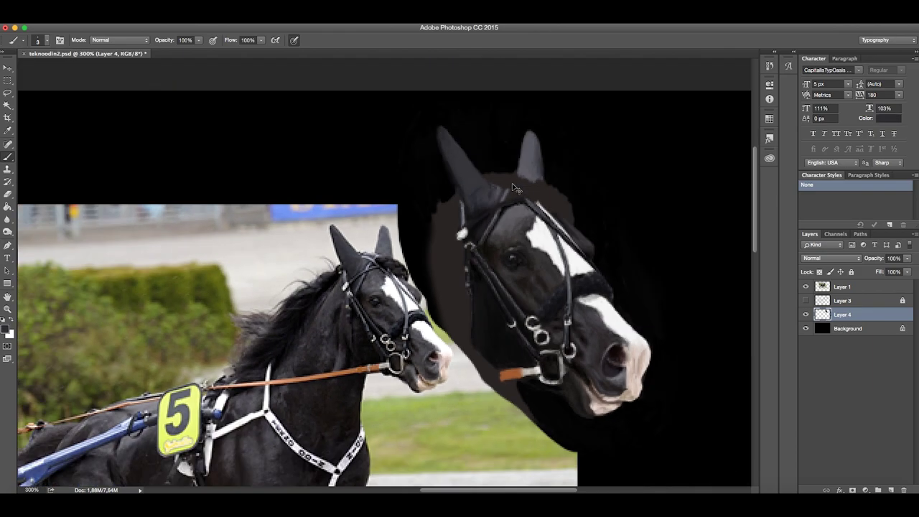
pyautogui.hotkey('ctrl', '-')
pyautogui.hotkey('ctrl', '-')
pyautogui.hotkey('ctrl', '-')
pyautogui.scroll(5, 488, 107)
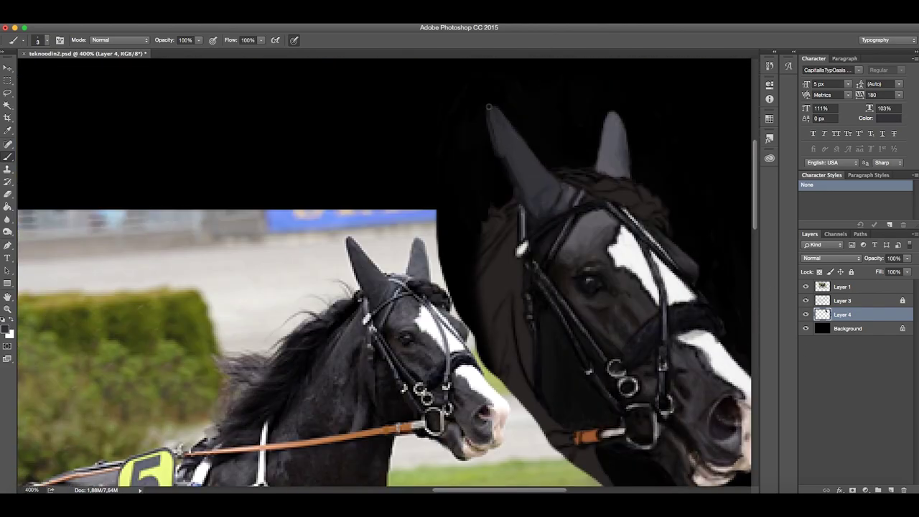
pyautogui.moveTo(493, 147)
pyautogui.mouseDown()
pyautogui.moveTo(485, 99)
pyautogui.moveTo(498, 170)
pyautogui.mouseUp()
pyautogui.click(805, 300)
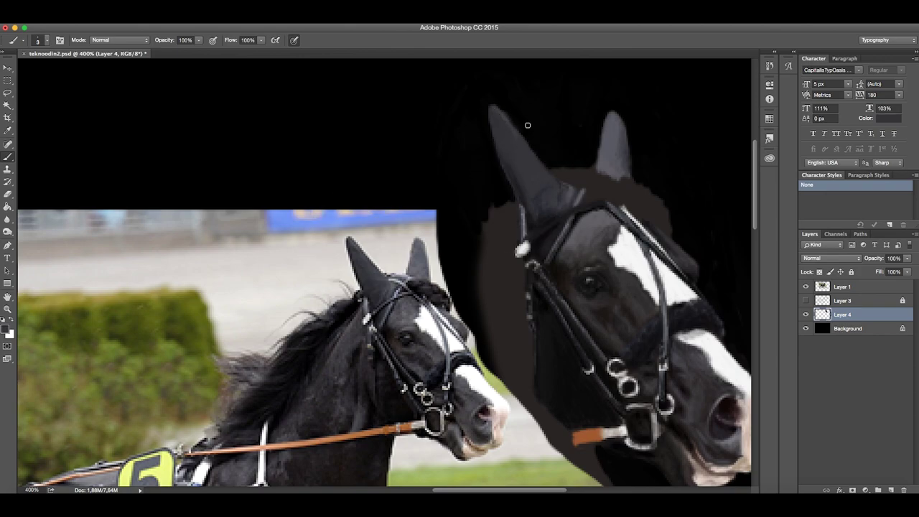
pyautogui.keyDown('alt'); pyautogui.click(568, 193); pyautogui.keyUp('alt')
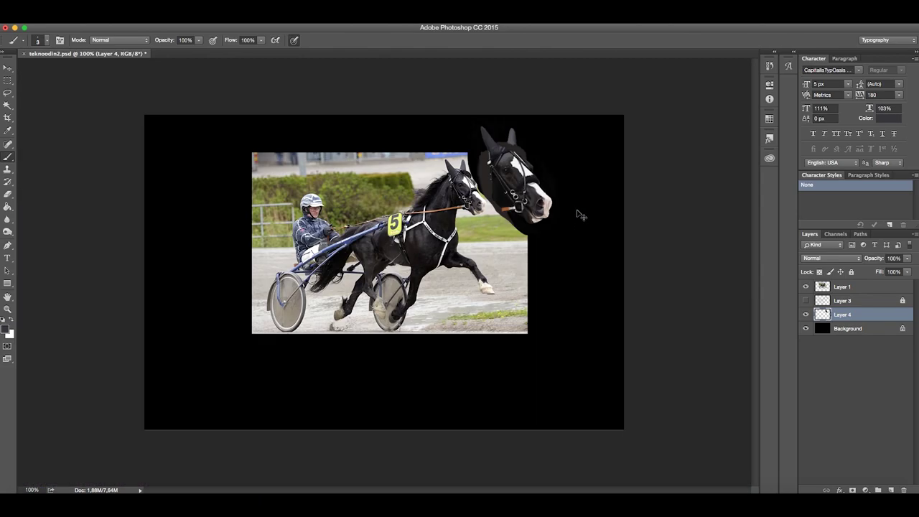
# Toggle the brown backdrop to compare, then sample black from the forehead.
pyautogui.scroll(-5, 349, 238)
pyautogui.scroll(5, 581, 212)
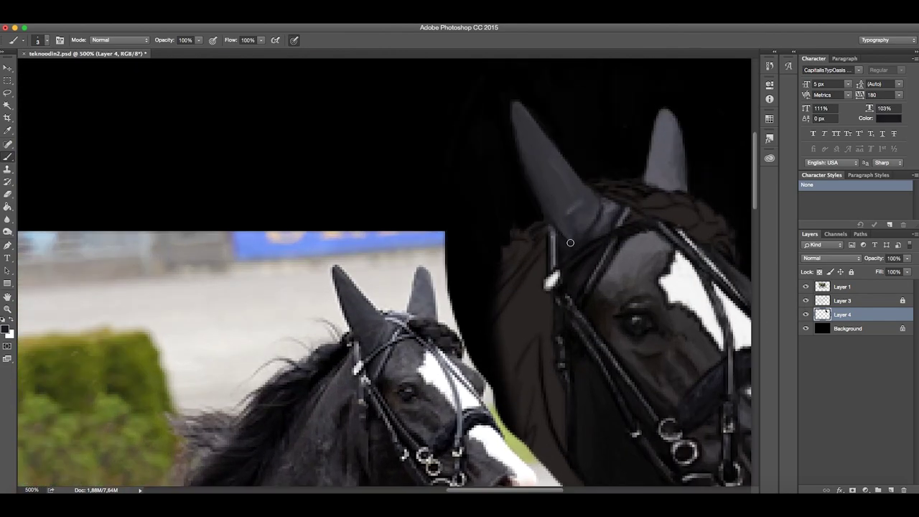
pyautogui.scroll(-3, 748, 365)
pyautogui.scroll(4, 502, 151)
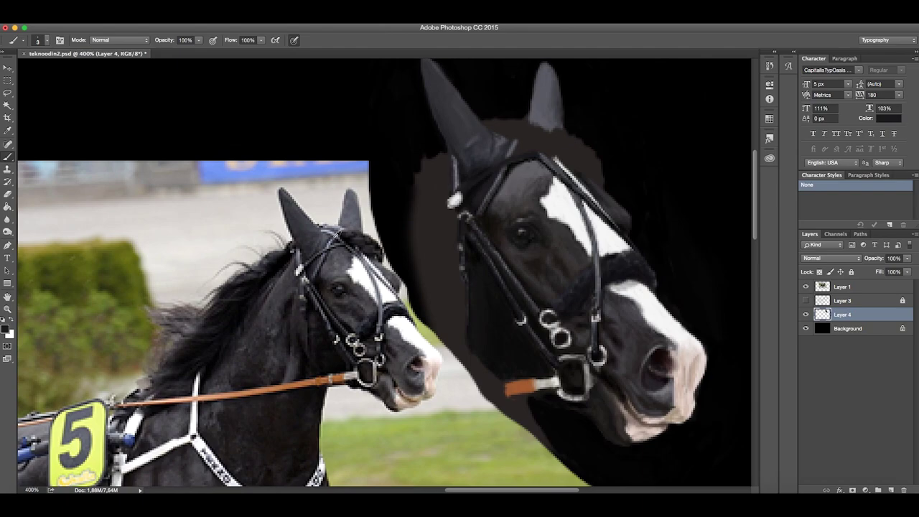
pyautogui.hotkey('ctrl', 'z')
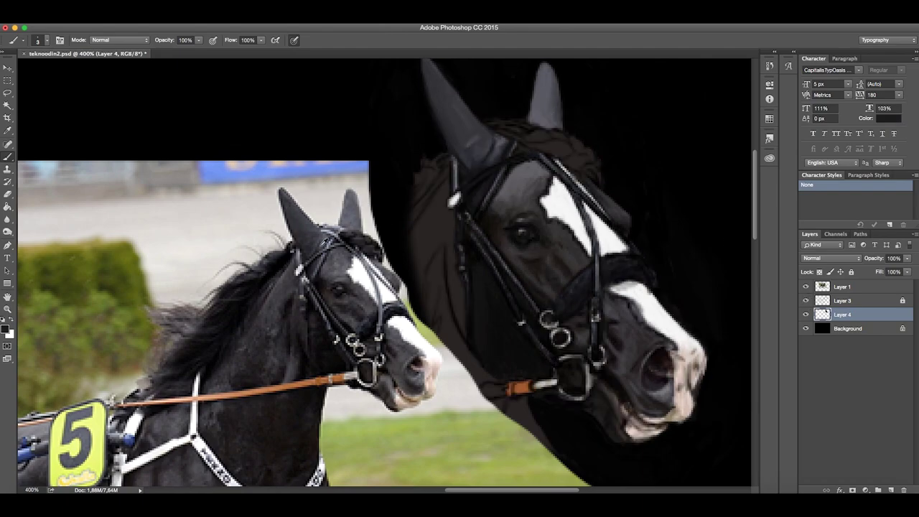
pyautogui.hotkey('ctrl', 'z')
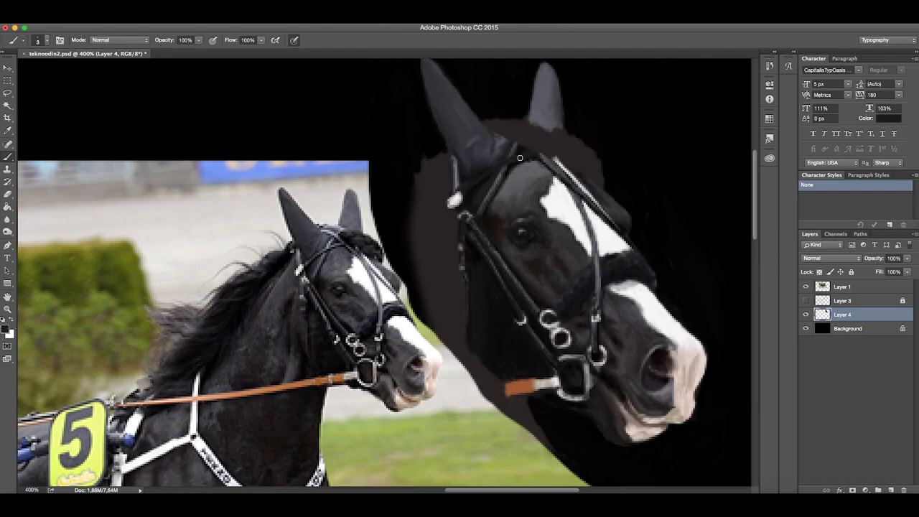
pyautogui.keyDown('alt'); pyautogui.click(498, 181); pyautogui.keyUp('alt')
pyautogui.keyDown('alt'); pyautogui.click(466, 184); pyautogui.keyUp('alt')
# Zoom out to 300%, bring both horse heads into view, and sample painting colours.
pyautogui.hotkey('ctrl', '-')
pyautogui.scroll(-10, 487, 167)
pyautogui.hscroll(-5, 488, 167)
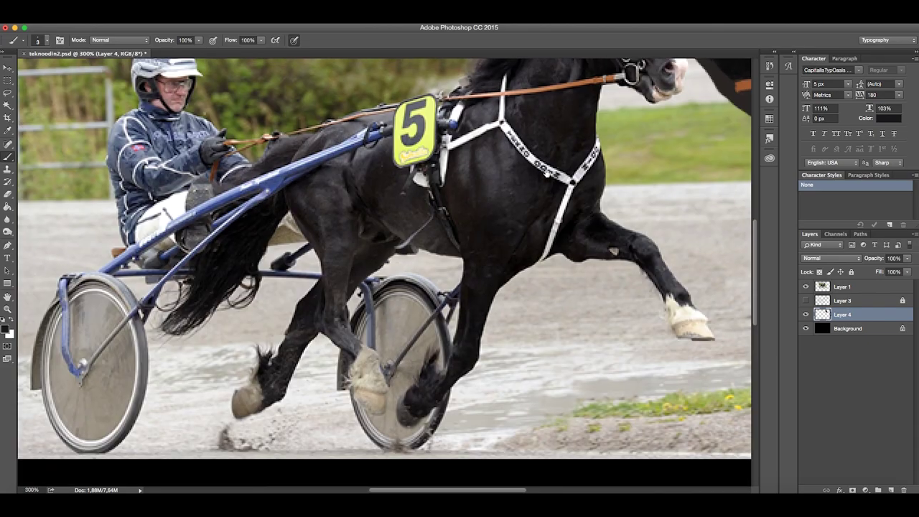
pyautogui.scroll(9, 547, 173)
pyautogui.hscroll(7, 547, 173)
pyautogui.rightClick(497, 293)
pyautogui.press('Escape')
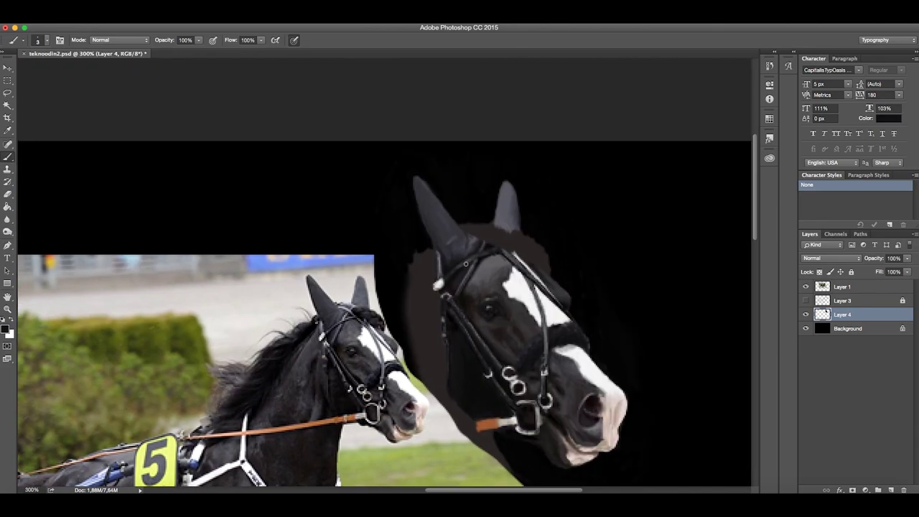
pyautogui.keyDown('alt'); pyautogui.click(566, 288); pyautogui.keyUp('alt')
pyautogui.keyDown('alt'); pyautogui.click(532, 285); pyautogui.keyUp('alt')
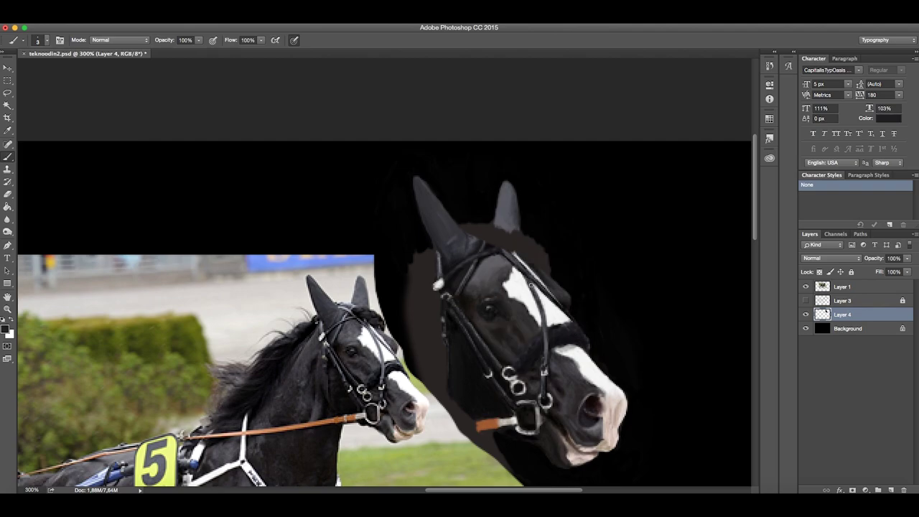
# At 400%, sample the bridle colour and briefly hide the reference photo layer.
pyautogui.hotkey('ctrl', '+')
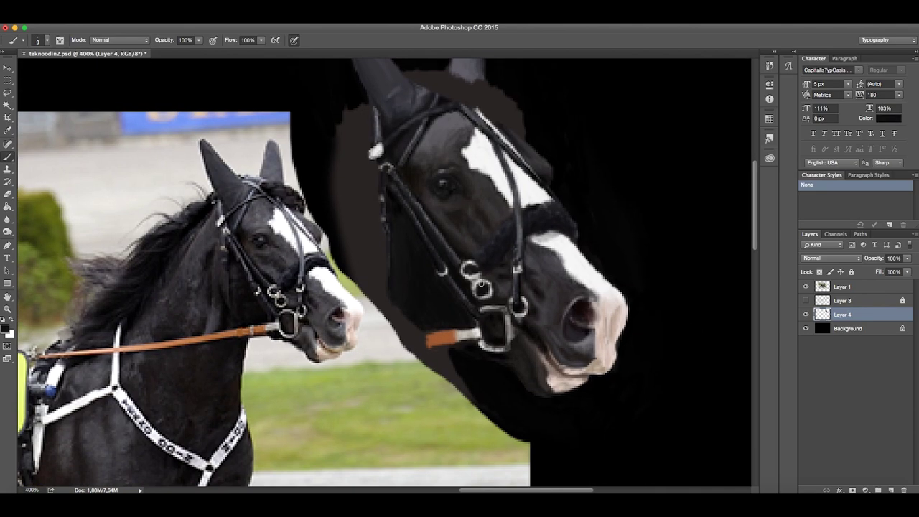
pyautogui.keyDown('alt'); pyautogui.click(473, 282); pyautogui.keyUp('alt')
pyautogui.press('h')
pyautogui.moveTo(472, 285); pyautogui.dragTo(509, 349)
pyautogui.click(805, 286)
pyautogui.click(806, 286)
pyautogui.hscroll(3, 707, 322)
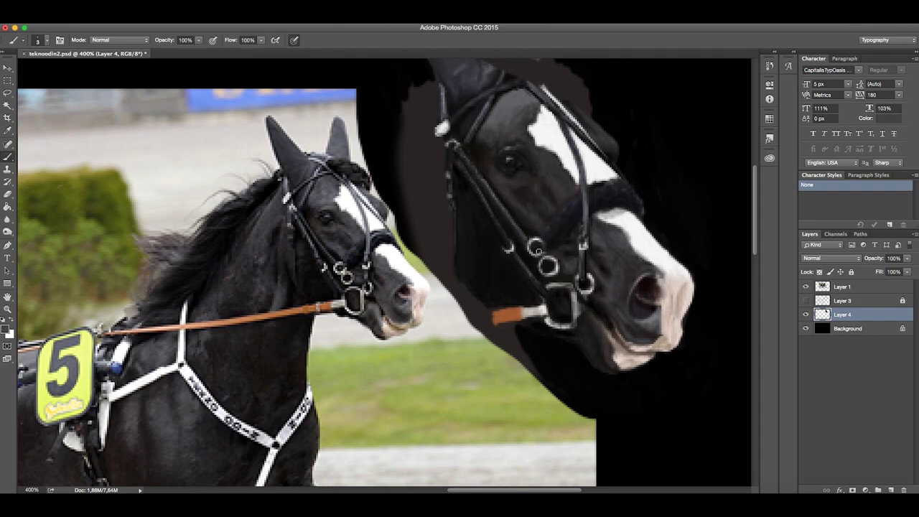
# Toggle the Layer 3 line-art on and off to compare it with the painted head.
pyautogui.press('h')
pyautogui.moveTo(619, 380); pyautogui.dragTo(502, 322)
pyautogui.click(806, 300)
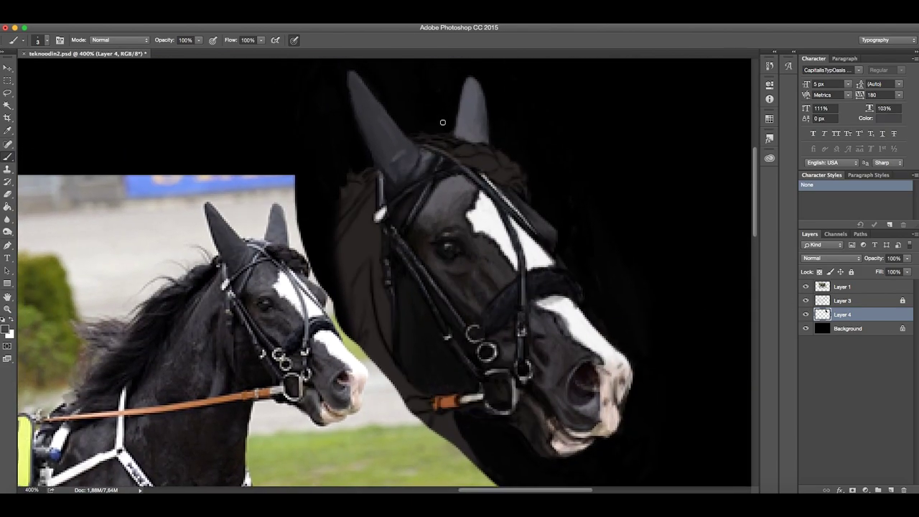
pyautogui.click(805, 300)
pyautogui.click(806, 300)
pyautogui.click(805, 300)
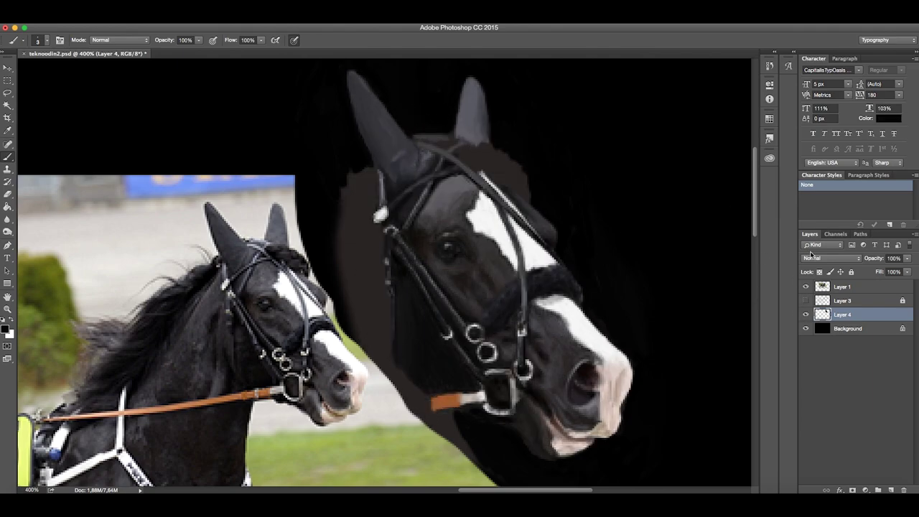
# Swap the painting colour between black and white, then zoom in close on the horses' heads.
pyautogui.press('x')
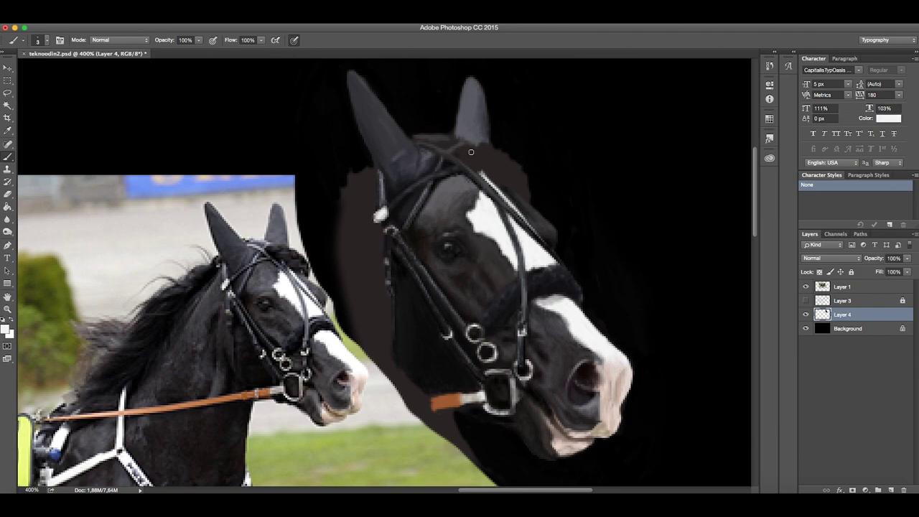
pyautogui.press('x')
pyautogui.press('x')
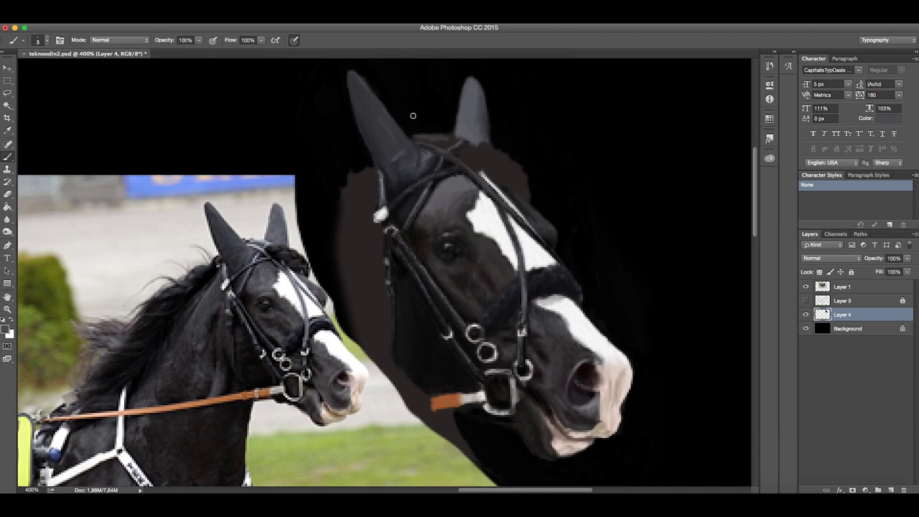
pyautogui.press('x')
pyautogui.press('x')
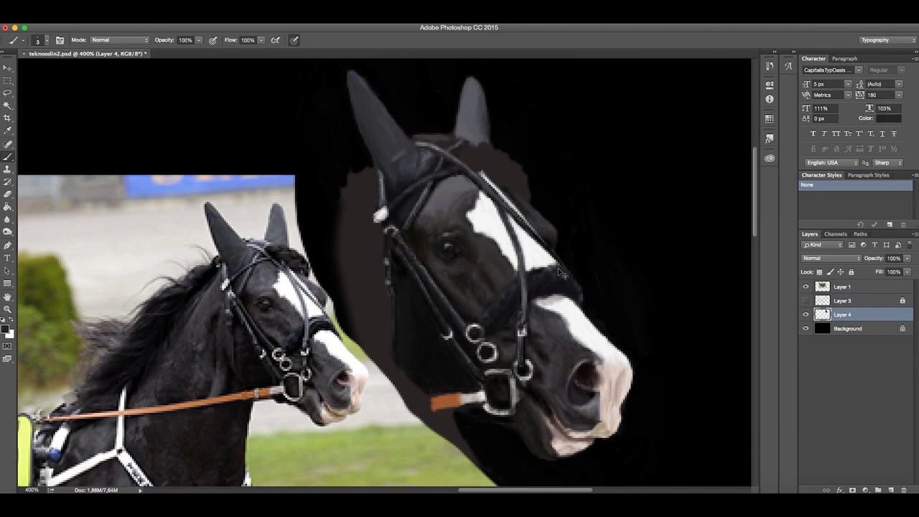
pyautogui.hotkey('ctrl', '0')
pyautogui.hotkey('ctrl', '+')
pyautogui.hotkey('ctrl', '+')
pyautogui.hotkey('ctrl', '+')
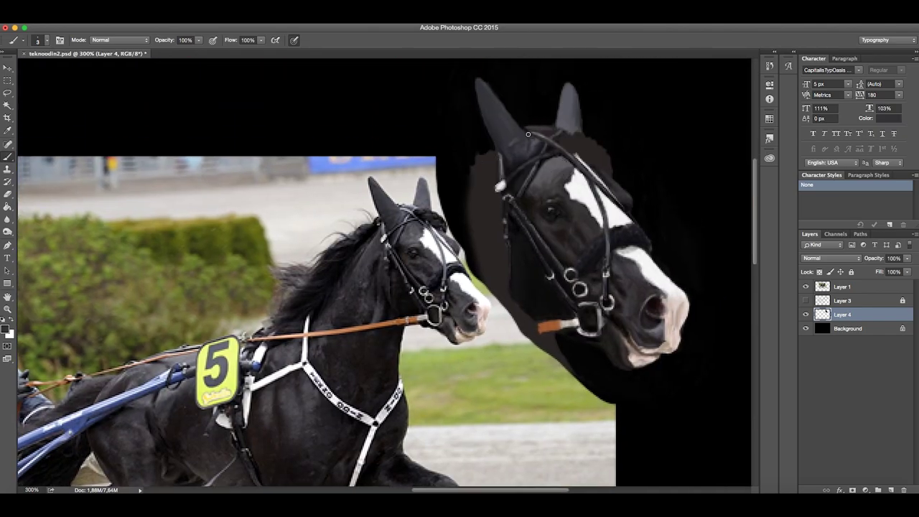
pyautogui.hotkey('ctrl', '+')
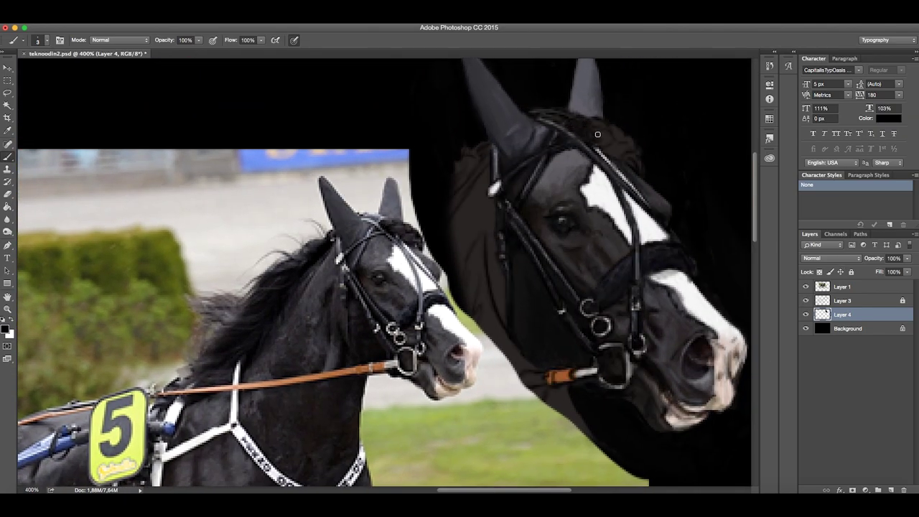
# Paint dark hair strands on the mane between the ears with a sampled dark grey.
pyautogui.moveTo(589, 124); pyautogui.dragTo(574, 126)
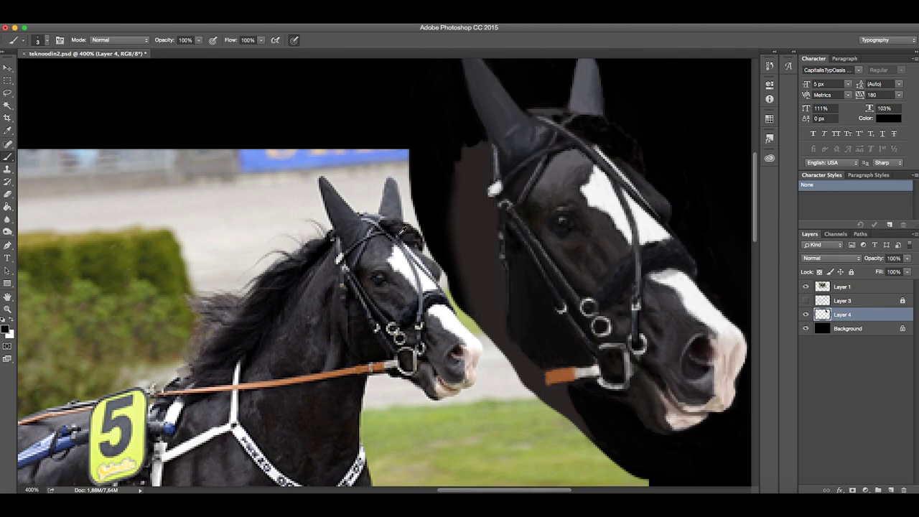
pyautogui.keyDown('alt'); pyautogui.click(603, 127); pyautogui.keyUp('alt')
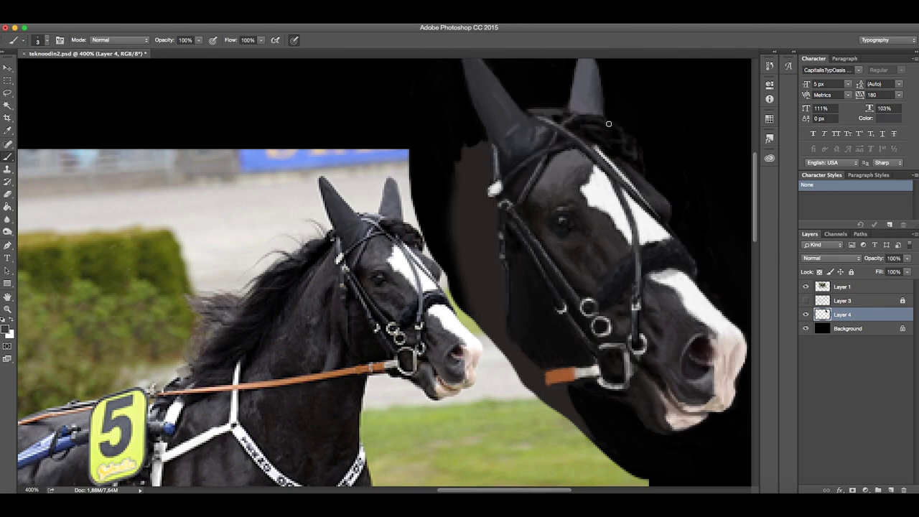
pyautogui.moveTo(608, 124); pyautogui.dragTo(646, 172)
pyautogui.keyDown('alt'); pyautogui.click(628, 141); pyautogui.keyUp('alt')
pyautogui.moveTo(623, 131); pyautogui.dragTo(642, 169)
pyautogui.keyDown('alt'); pyautogui.click(653, 178); pyautogui.keyUp('alt')
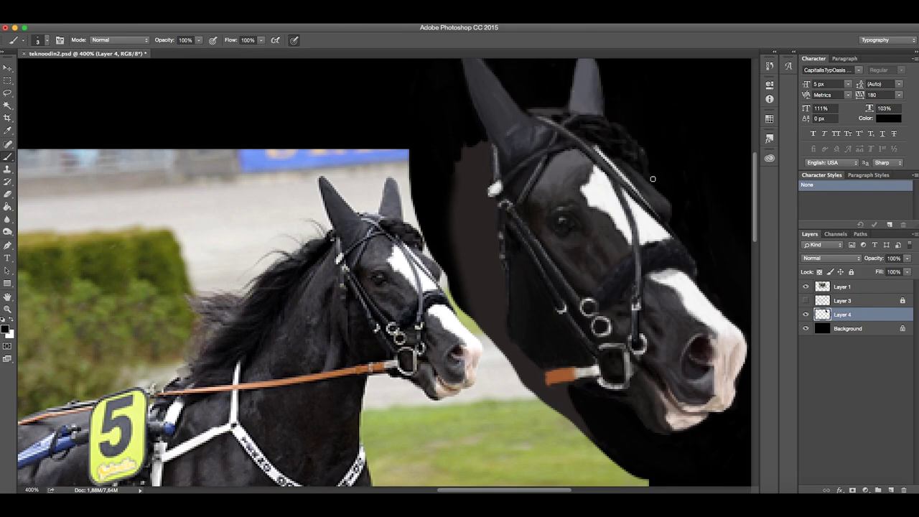
pyautogui.press('x')
# Pan across the heads, set the colour to black, and zoom to 400%.
pyautogui.moveTo(688, 300); pyautogui.dragTo(530, 365)
pyautogui.press('x')
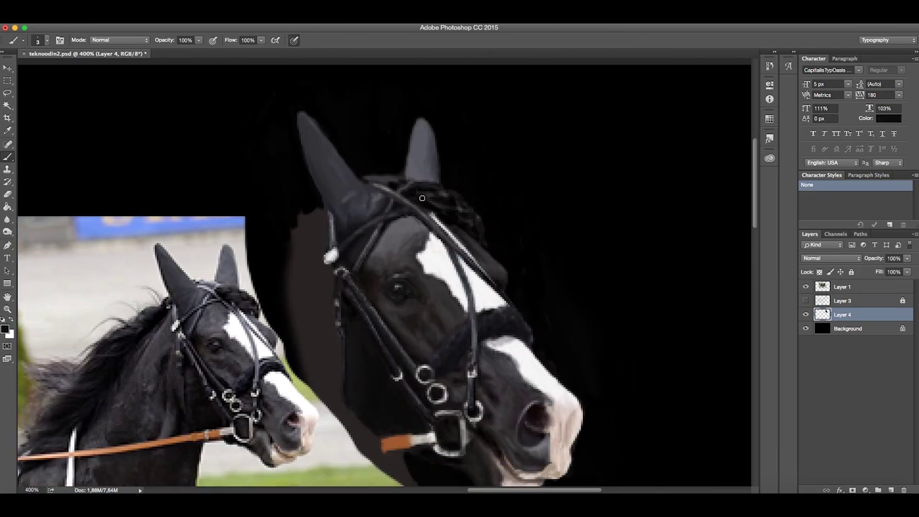
pyautogui.keyDown('alt'); pyautogui.click(452, 217); pyautogui.keyUp('alt')
pyautogui.keyDown('alt'); pyautogui.click(499, 187); pyautogui.keyUp('alt')
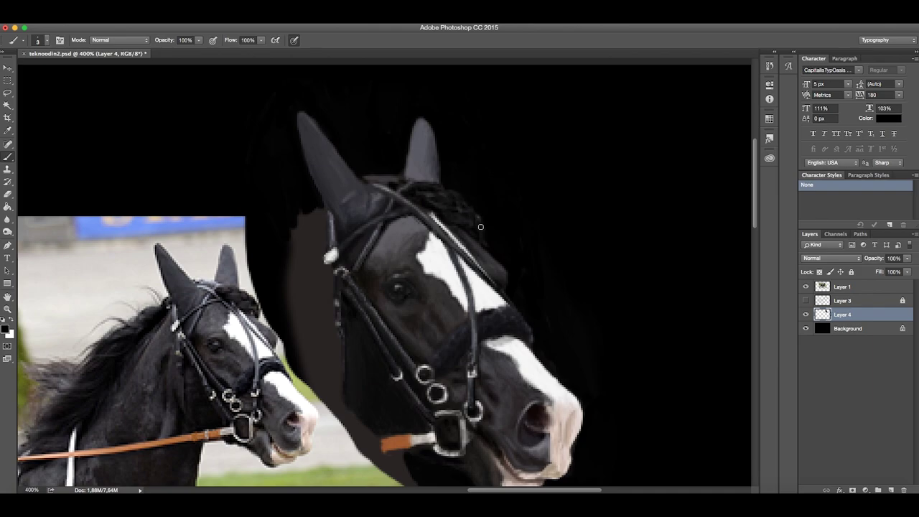
pyautogui.hotkey('ctrl', '-')
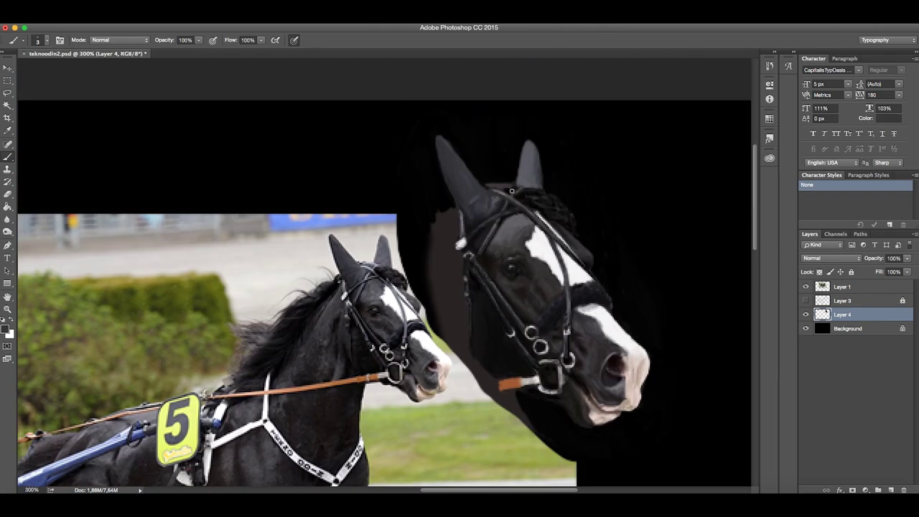
pyautogui.hotkey('ctrl', '+')
# Sample light greys from around the ear and mane, ending on black.
pyautogui.keyDown('alt'); pyautogui.click(553, 156); pyautogui.keyUp('alt')
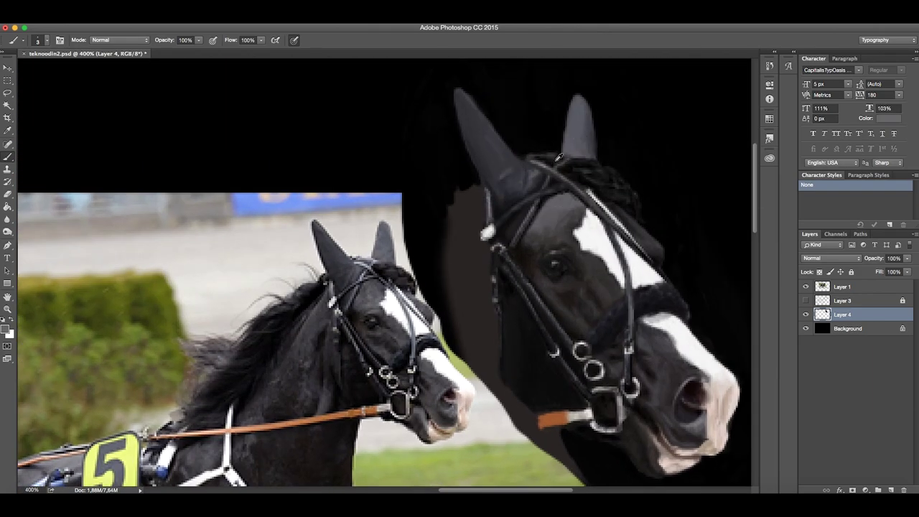
pyautogui.keyDown('alt'); pyautogui.click(557, 161); pyautogui.keyUp('alt')
pyautogui.keyDown('alt'); pyautogui.click(531, 159); pyautogui.keyUp('alt')
pyautogui.keyDown('alt'); pyautogui.click(539, 162); pyautogui.keyUp('alt')
pyautogui.keyDown('alt'); pyautogui.click(525, 160); pyautogui.keyUp('alt')
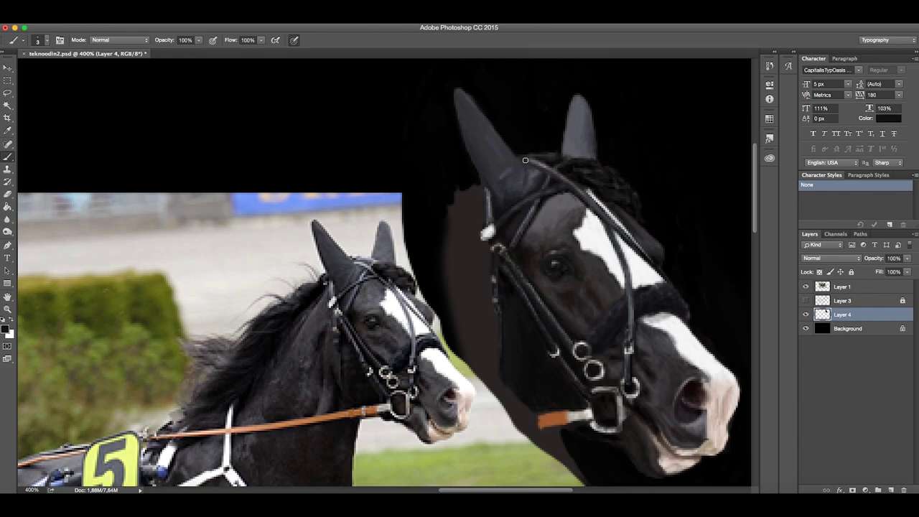
# Sample colours from the reference horse's head while toggling the Layer 3 line-art on and off.
pyautogui.press('h')
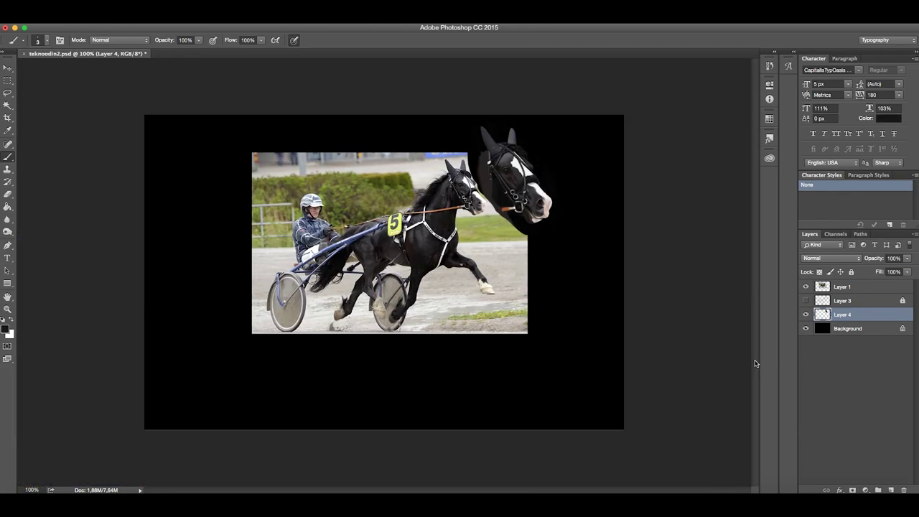
pyautogui.moveTo(541, 157); pyautogui.dragTo(632, 168)
pyautogui.keyDown('alt'); pyautogui.click(458, 253); pyautogui.keyUp('alt')
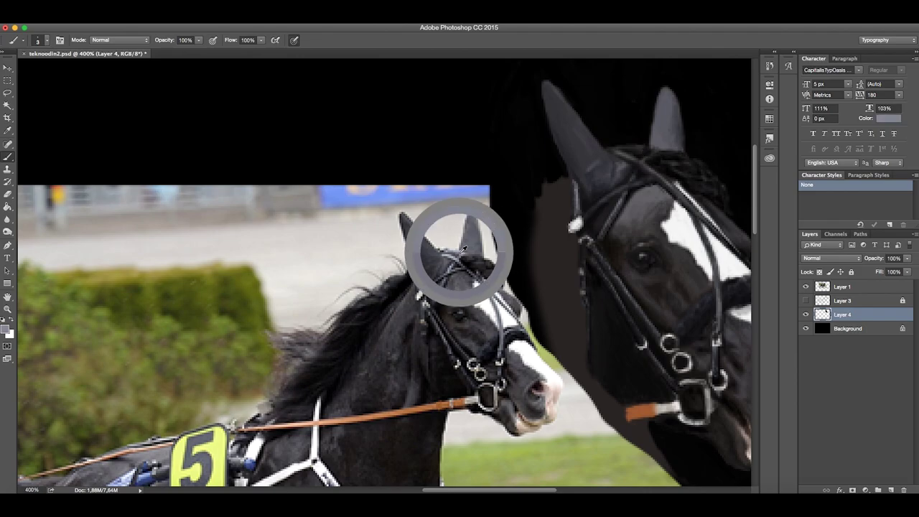
pyautogui.press('h')
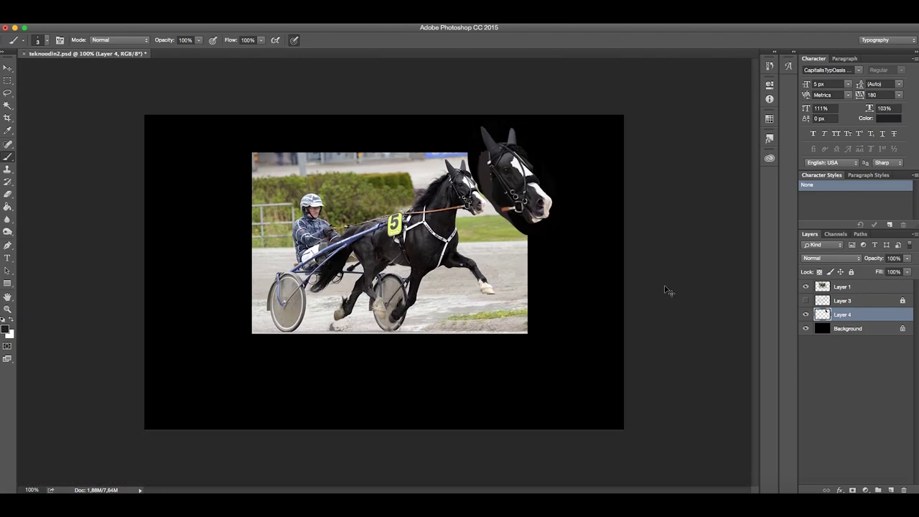
pyautogui.moveTo(654, 200); pyautogui.dragTo(623, 306)
pyautogui.click(805, 300)
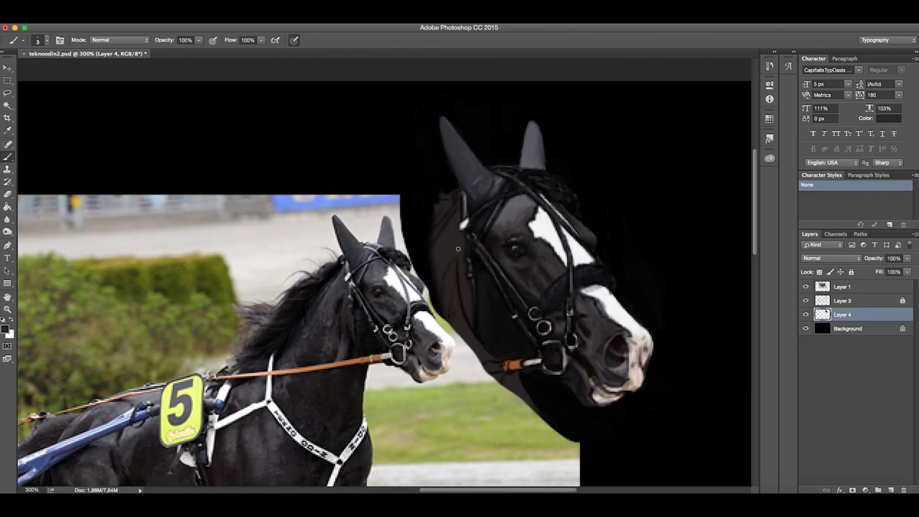
pyautogui.keyDown('alt'); pyautogui.click(463, 272); pyautogui.keyUp('alt')
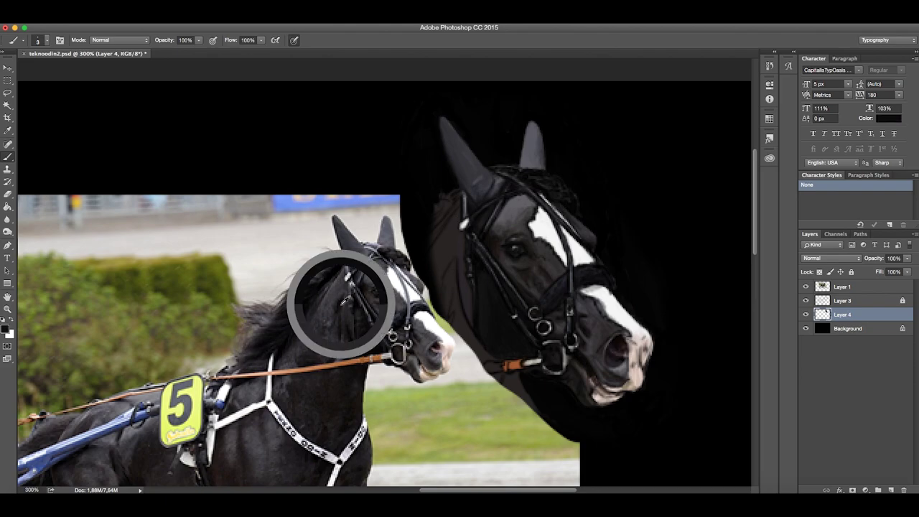
pyautogui.click(805, 300)
# At 400% sample shading, bridle and head colours, then hide the reference photo (Layer 1).
pyautogui.hotkey('ctrl', '+')
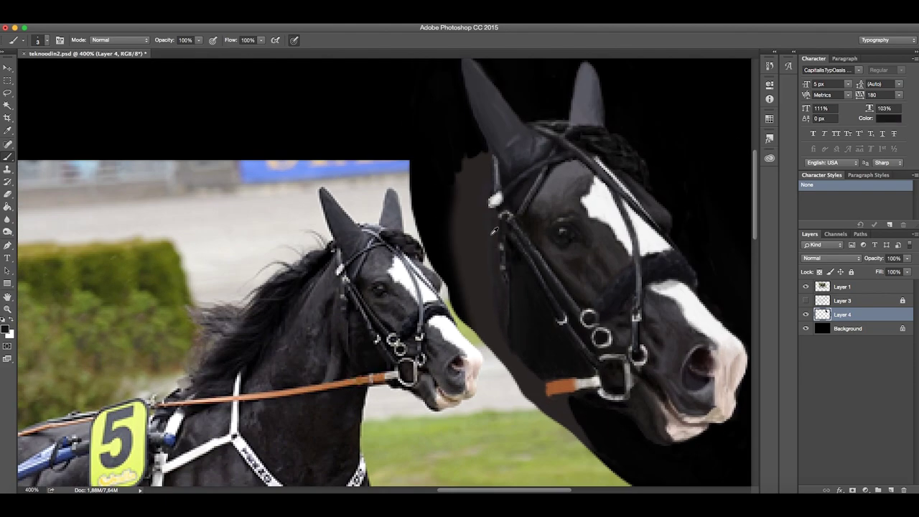
pyautogui.keyDown('alt'); pyautogui.click(502, 307); pyautogui.keyUp('alt')
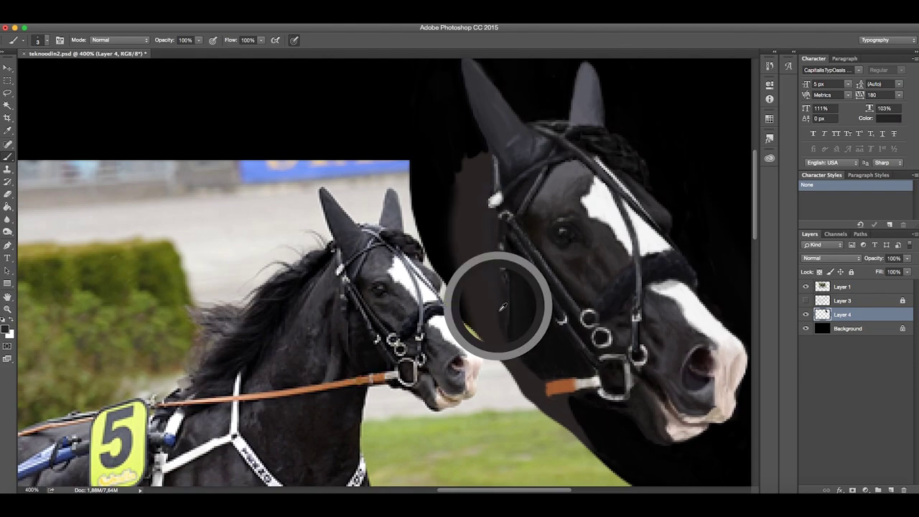
pyautogui.keyDown('alt'); pyautogui.click(490, 185); pyautogui.keyUp('alt')
pyautogui.keyDown('alt'); pyautogui.click(490, 182); pyautogui.keyUp('alt')
pyautogui.keyDown('alt'); pyautogui.click(523, 273); pyautogui.keyUp('alt')
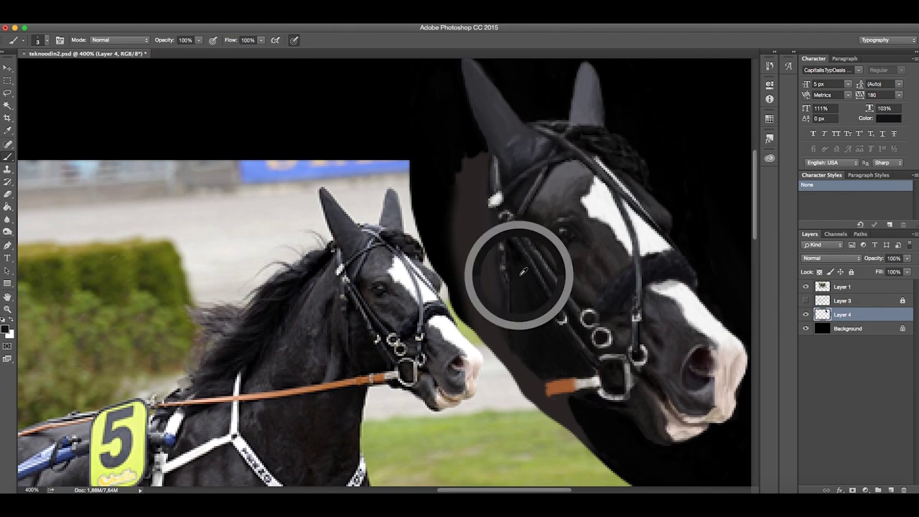
pyautogui.hotkey('ctrl', '1')
pyautogui.click(805, 286)
# Show the line-art and paint a broad brown neck area below the head with a 31 px brush.
pyautogui.scroll(2, 596, 340)
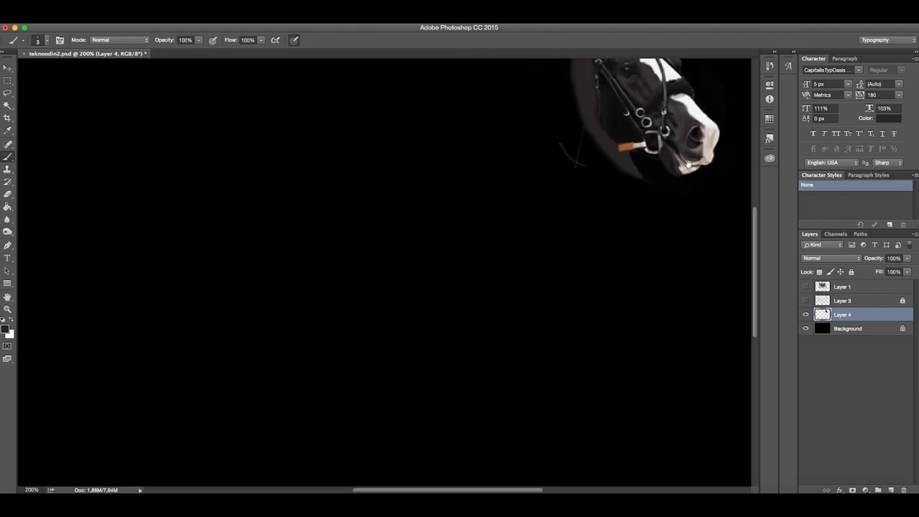
pyautogui.click(805, 300)
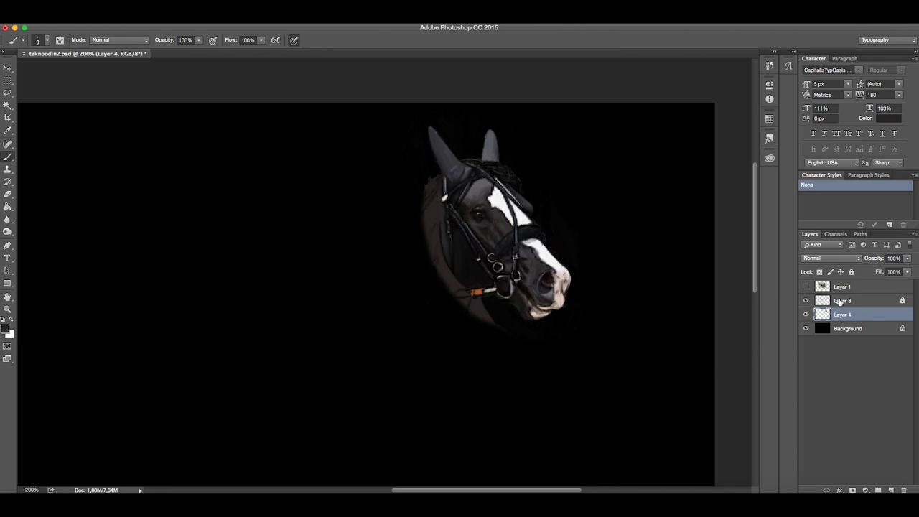
pyautogui.rightClick(459, 316)
pyautogui.write('31')
pyautogui.press('Return')
pyautogui.moveTo(460, 316)
pyautogui.mouseDown()
pyautogui.moveTo(407, 195)
pyautogui.moveTo(476, 364)
pyautogui.mouseUp()
# Show and select the reference photo layer (Layer 1) and shift it to the left.
pyautogui.click(805, 286)
pyautogui.click(851, 286)
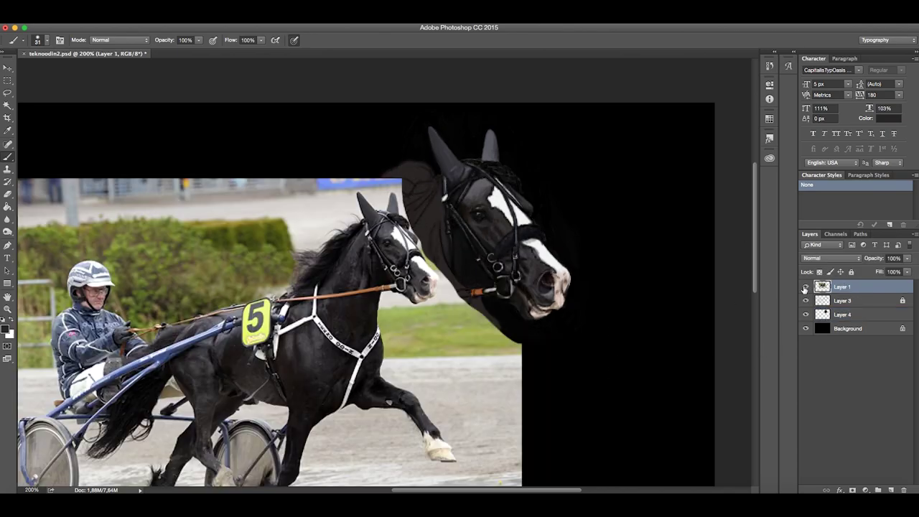
pyautogui.press('v')
pyautogui.moveTo(420, 314); pyautogui.dragTo(338, 303)
# Erase the photo around the painted head with a 67 px eraser, then hide line-art and reselect Layer 4.
pyautogui.press('e')
pyautogui.rightClick(467, 349)
pyautogui.moveTo(527, 367); pyautogui.dragTo(537, 367)
pyautogui.press('Return')
pyautogui.moveTo(431, 359)
pyautogui.mouseDown()
pyautogui.moveTo(402, 279)
pyautogui.moveTo(402, 206)
pyautogui.mouseUp()
pyautogui.scroll(1, 402, 205)
pyautogui.click(804, 300)
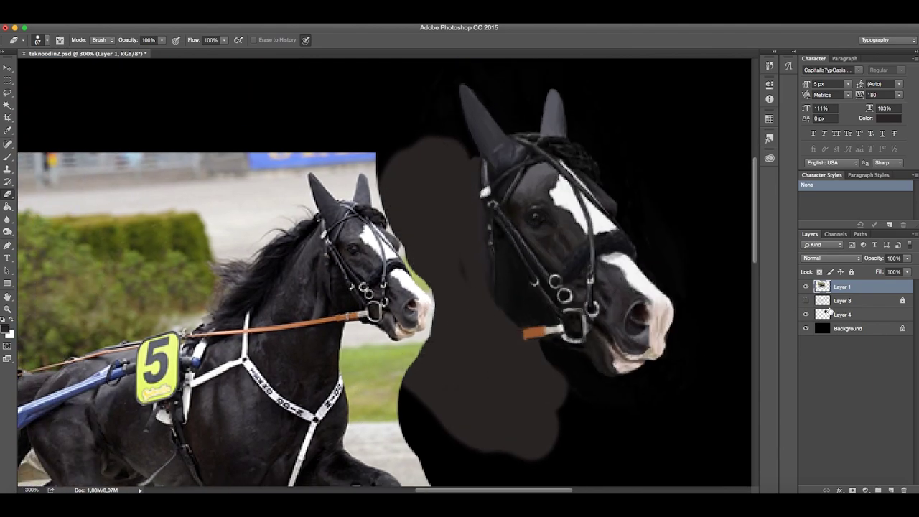
pyautogui.click(850, 314)
# Set the Brush tool to a 3 px size.
pyautogui.press('b')
pyautogui.rightClick(509, 269)
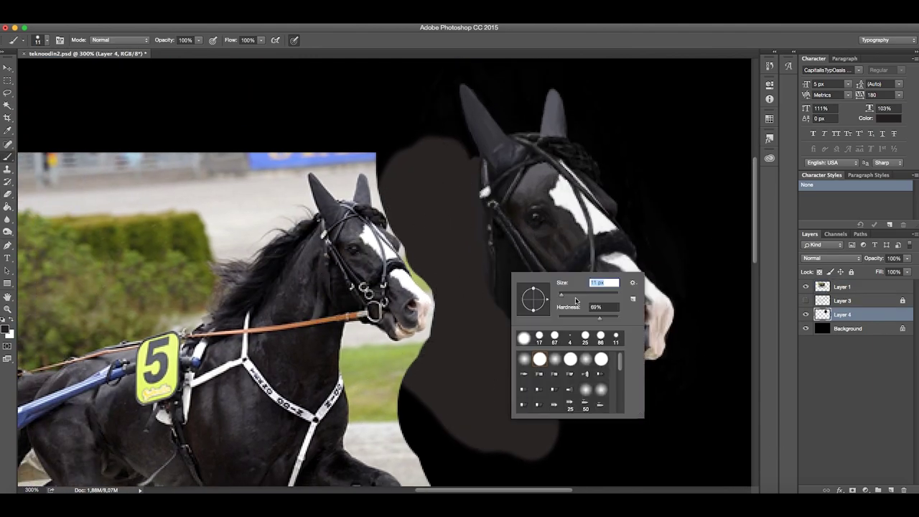
pyautogui.write('3')
pyautogui.press('Return')
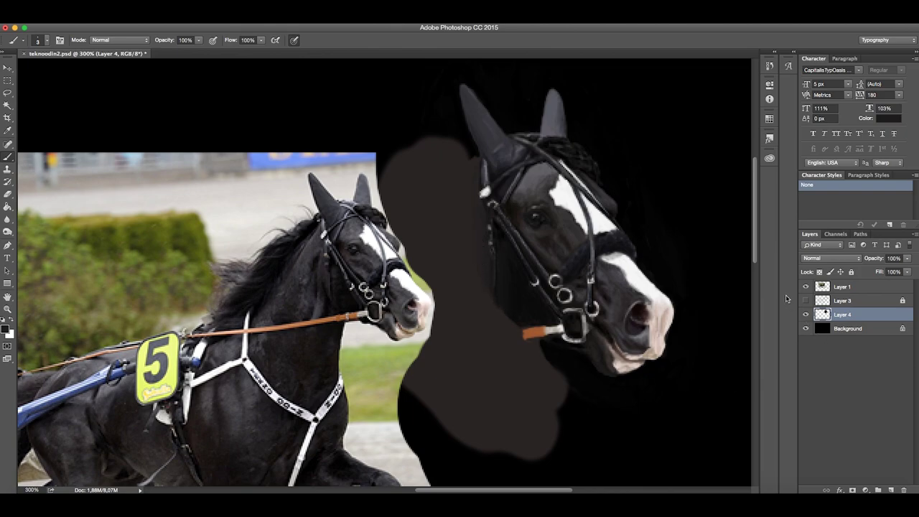
# Zoom and pan to frame the painted neck at 200%, then hide the reference photo.
pyautogui.hotkey('ctrl', '1')
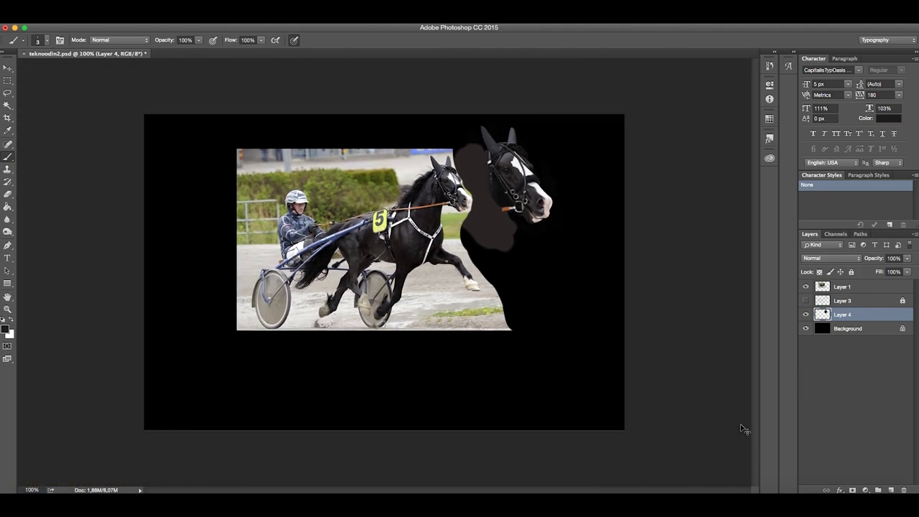
pyautogui.hotkey('ctrl', '+')
pyautogui.hotkey('ctrl', '+')
pyautogui.moveTo(467, 342); pyautogui.dragTo(421, 373)
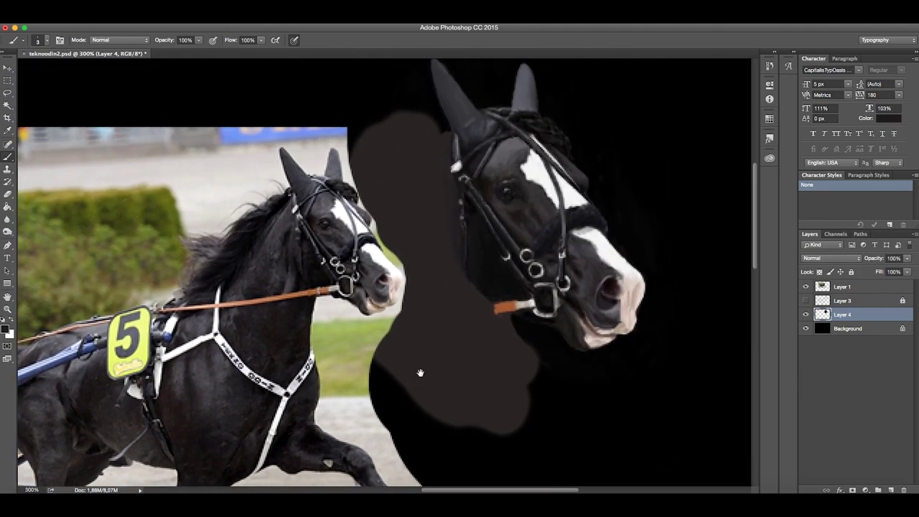
pyautogui.hotkey('ctrl', '-')
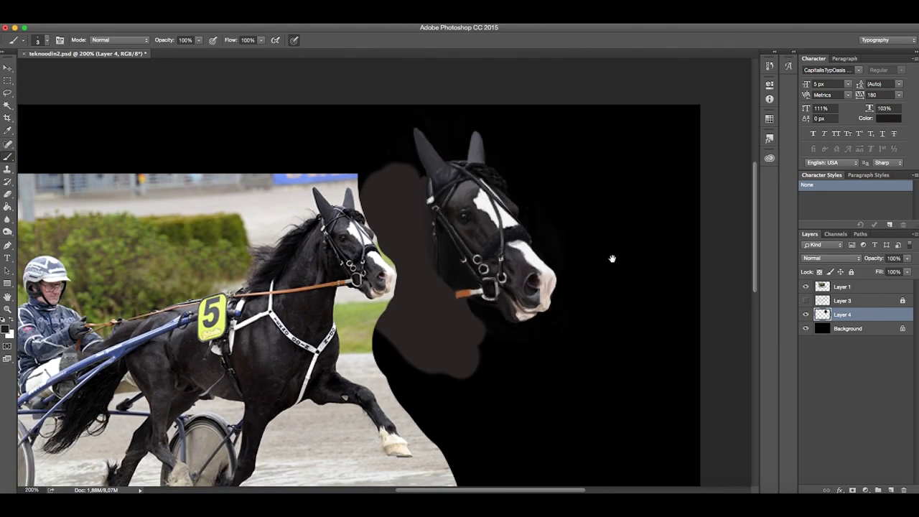
pyautogui.moveTo(610, 258); pyautogui.dragTo(635, 287)
pyautogui.click(806, 287)
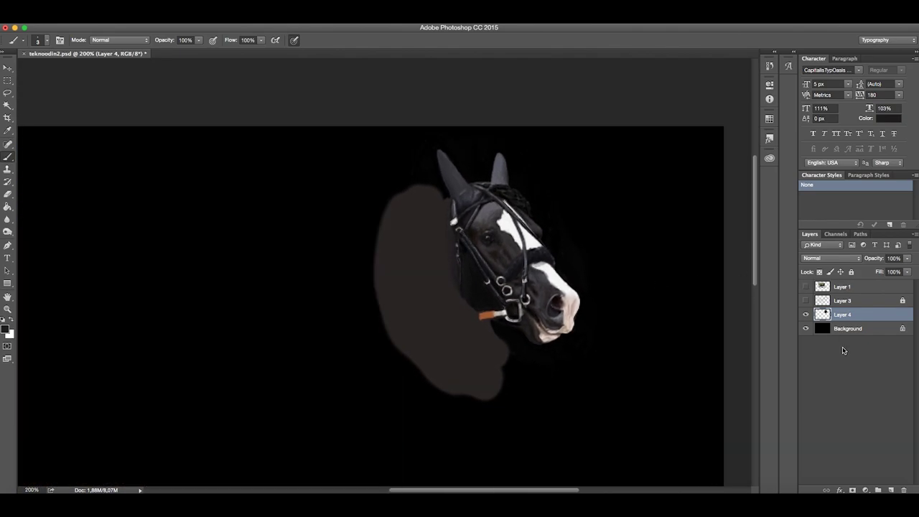